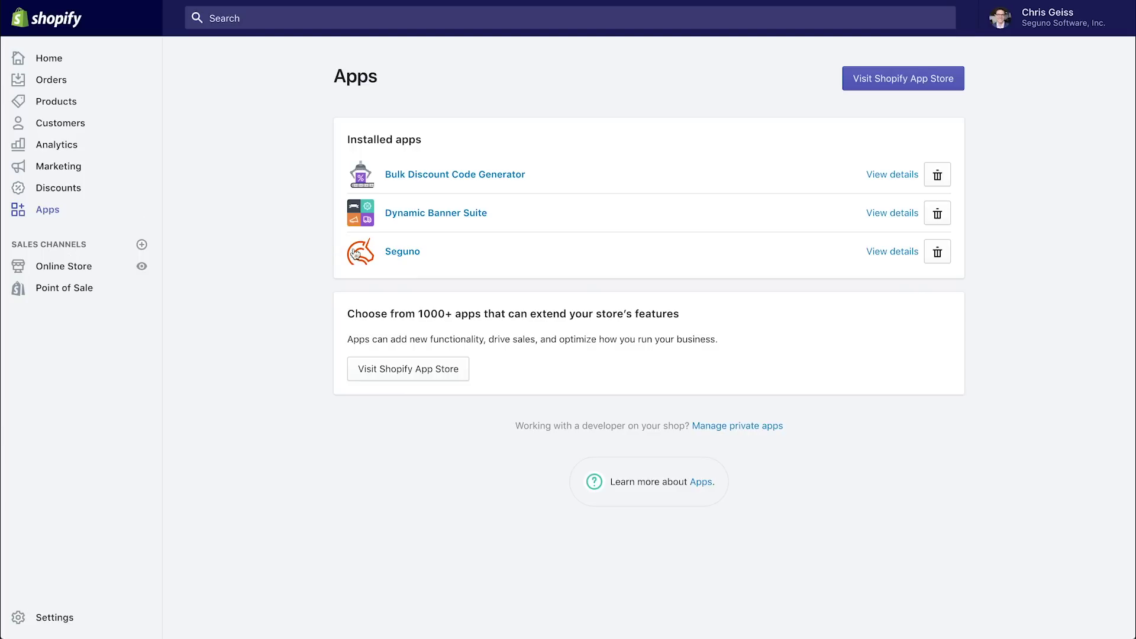
- Launch Seguno from the Shopify admin's installed apps list
left_click(394, 253)
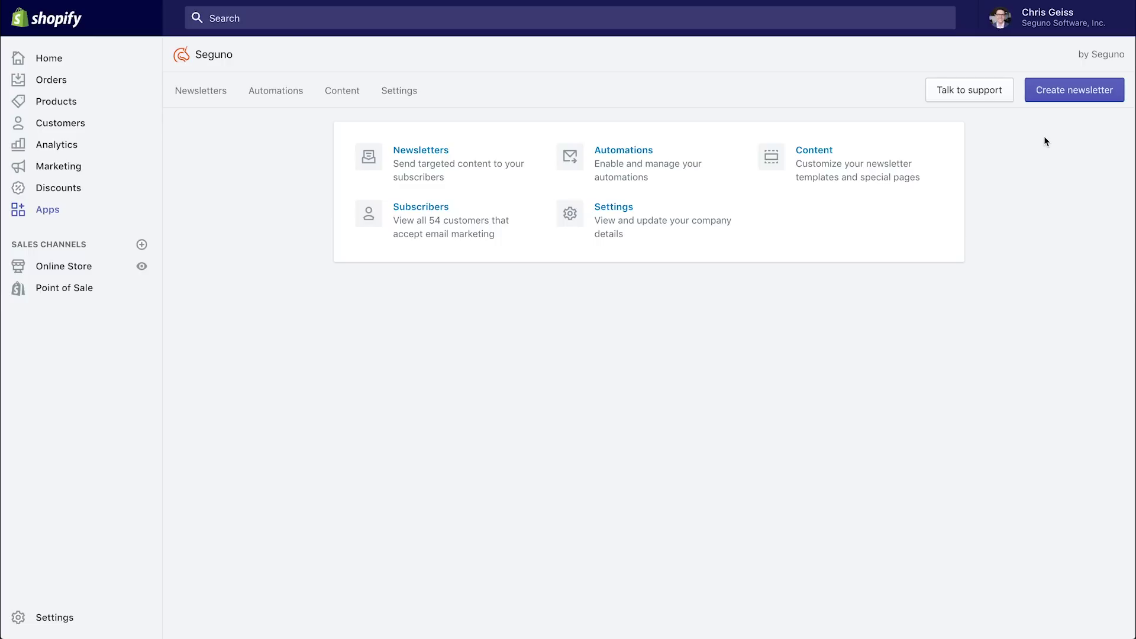
- Start a new newsletter titled 'demo' featuring the Pants collection
left_click(1073, 94)
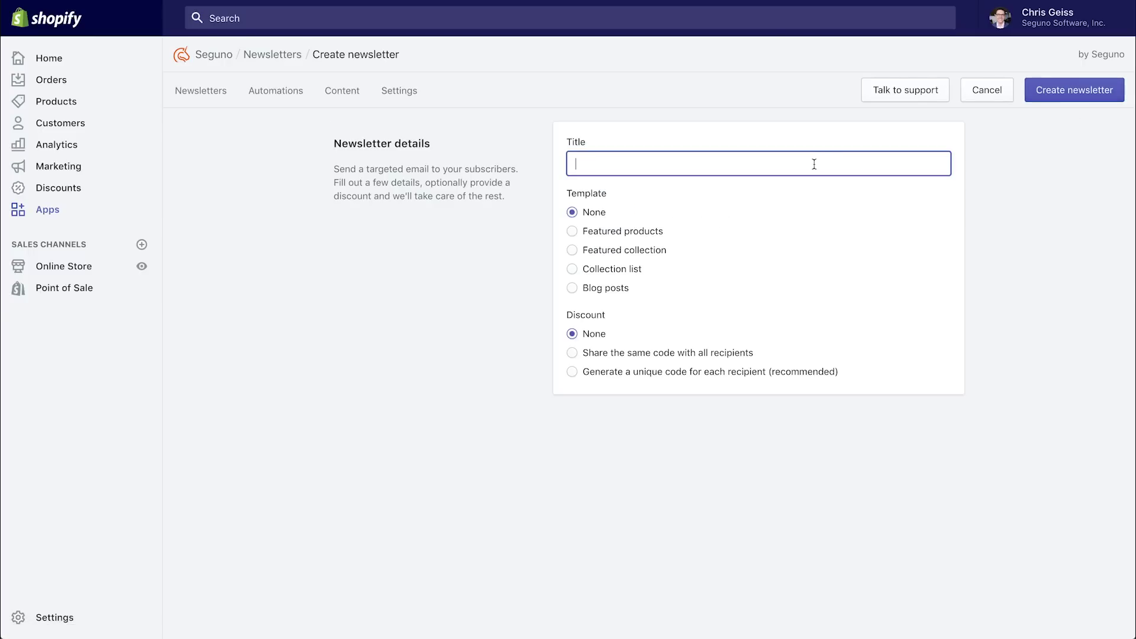
type("demo")
left_click(615, 251)
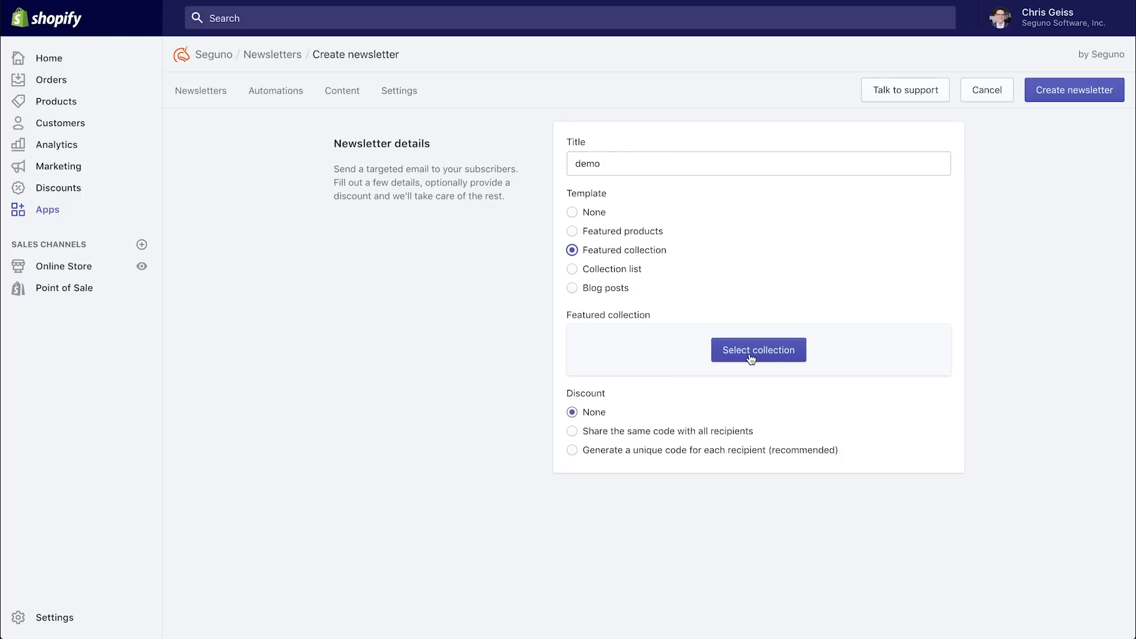
left_click(750, 359)
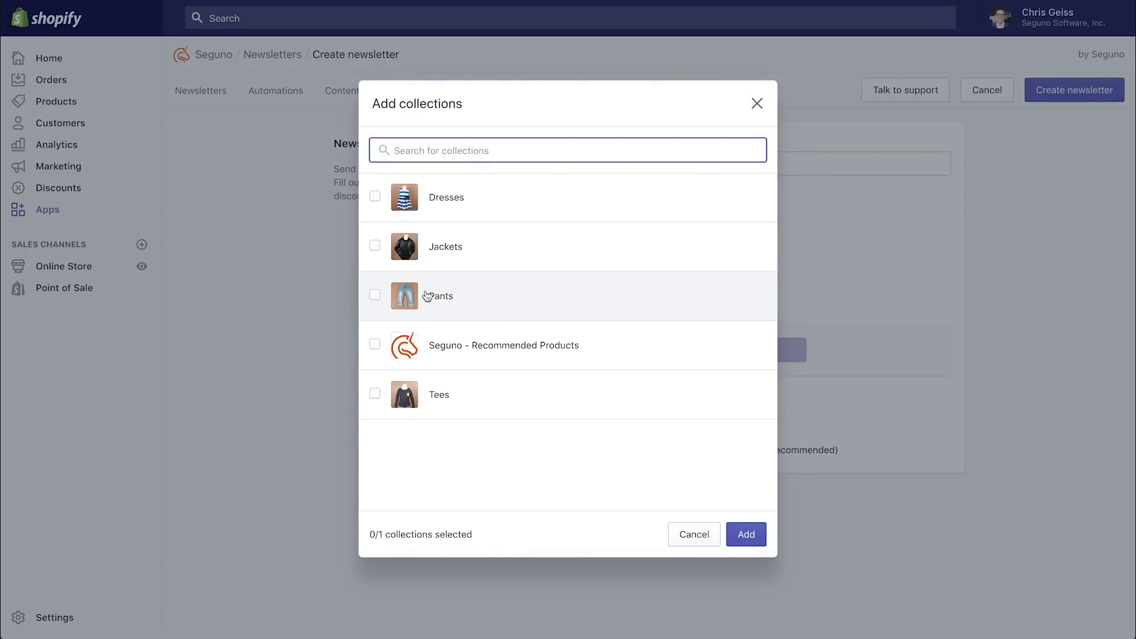
left_click(427, 296)
left_click(745, 536)
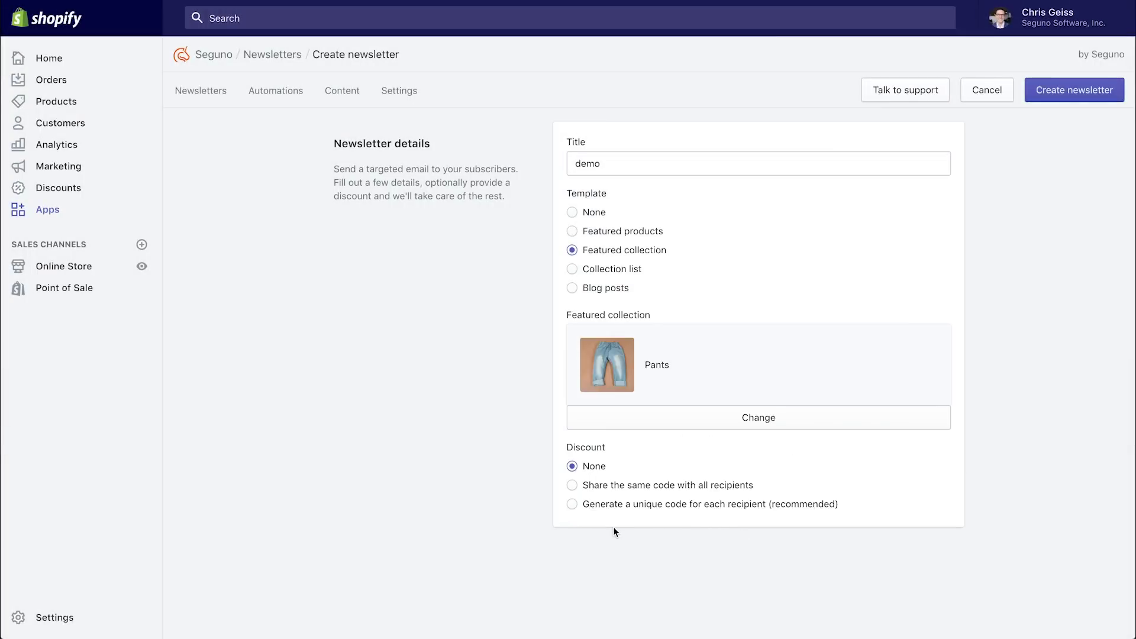
- Give each recipient a unique discount code with prefix PANTS_SALE
left_click(584, 503)
left_click(647, 552)
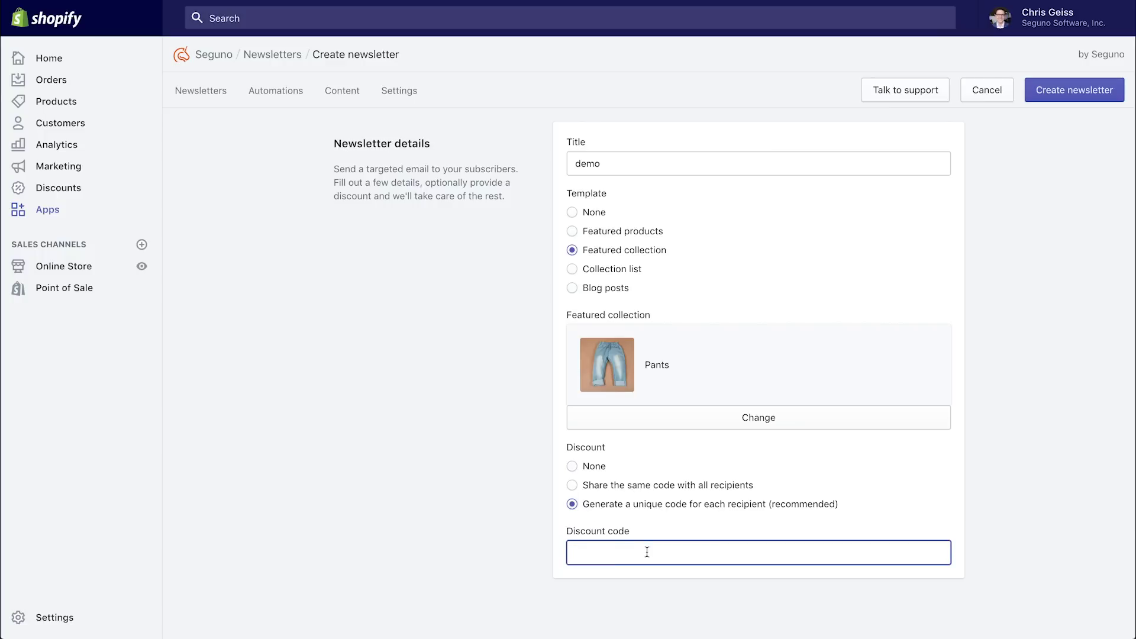
type("PANTS_")
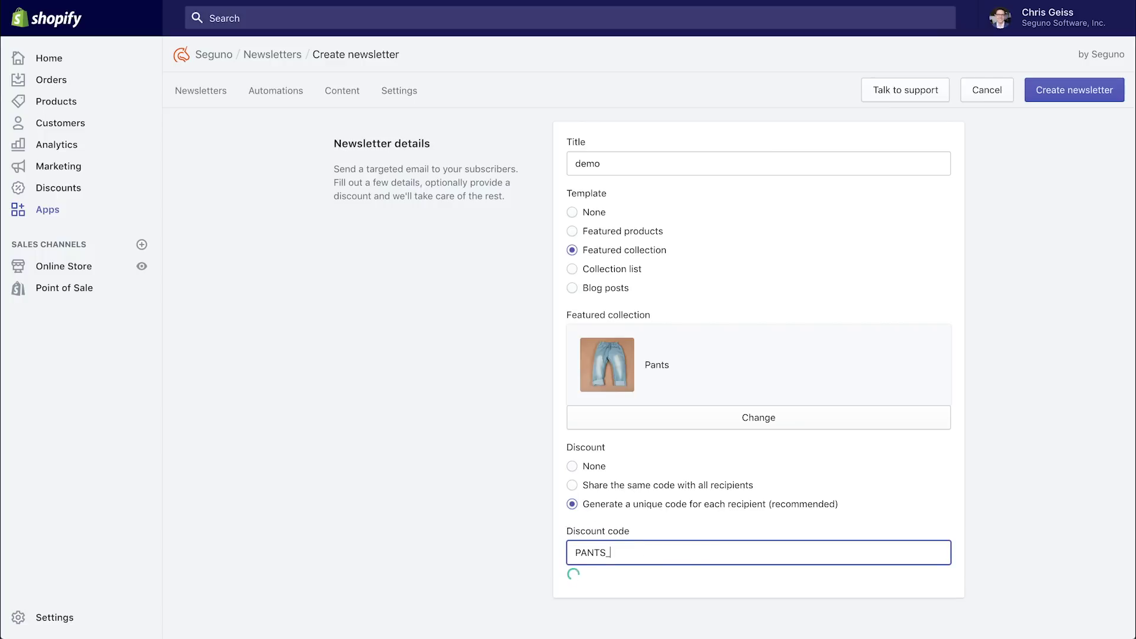
key("BackSpace")
type("-SALE")
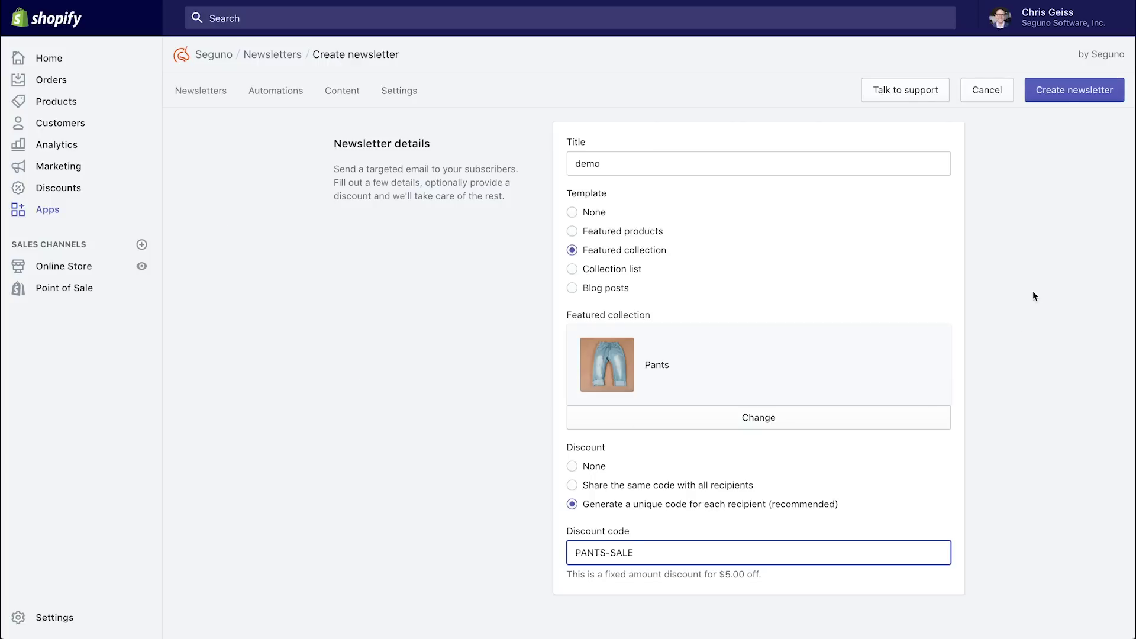
left_click(1075, 90)
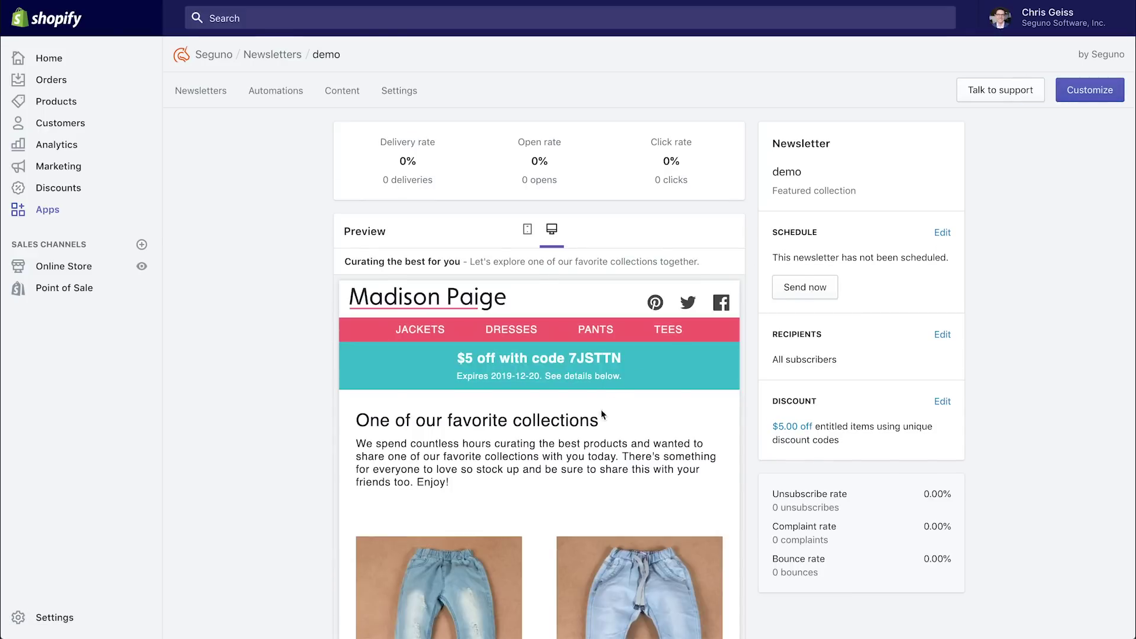
scroll(589, 438, "down", 1)
scroll(589, 438, "down", 5)
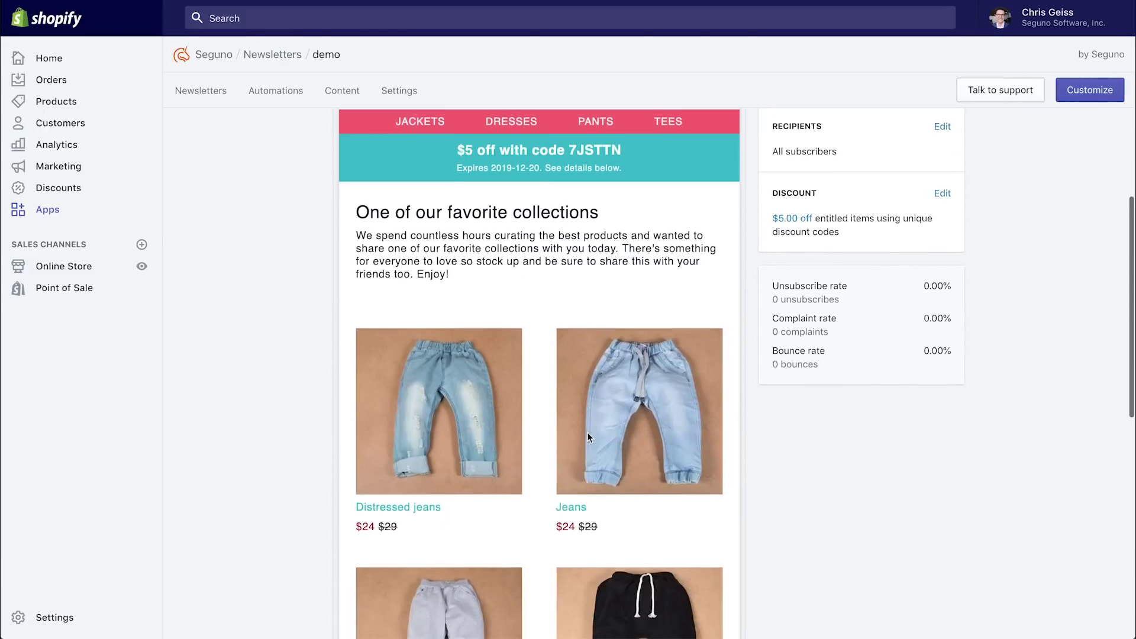
scroll(589, 438, "down", 4)
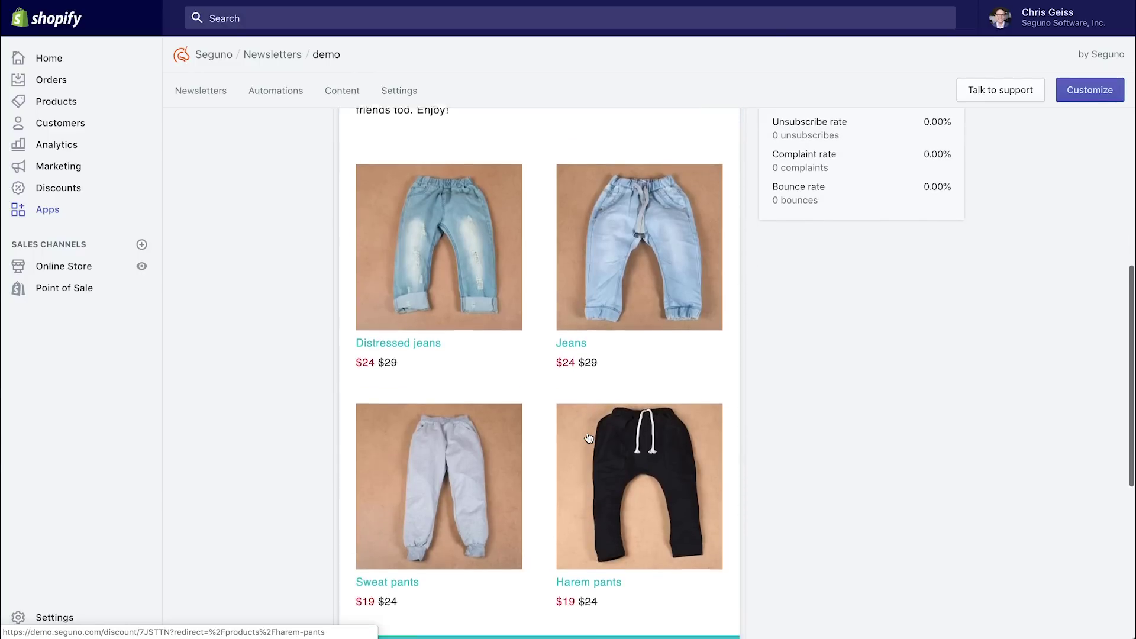
scroll(589, 438, "down", 3)
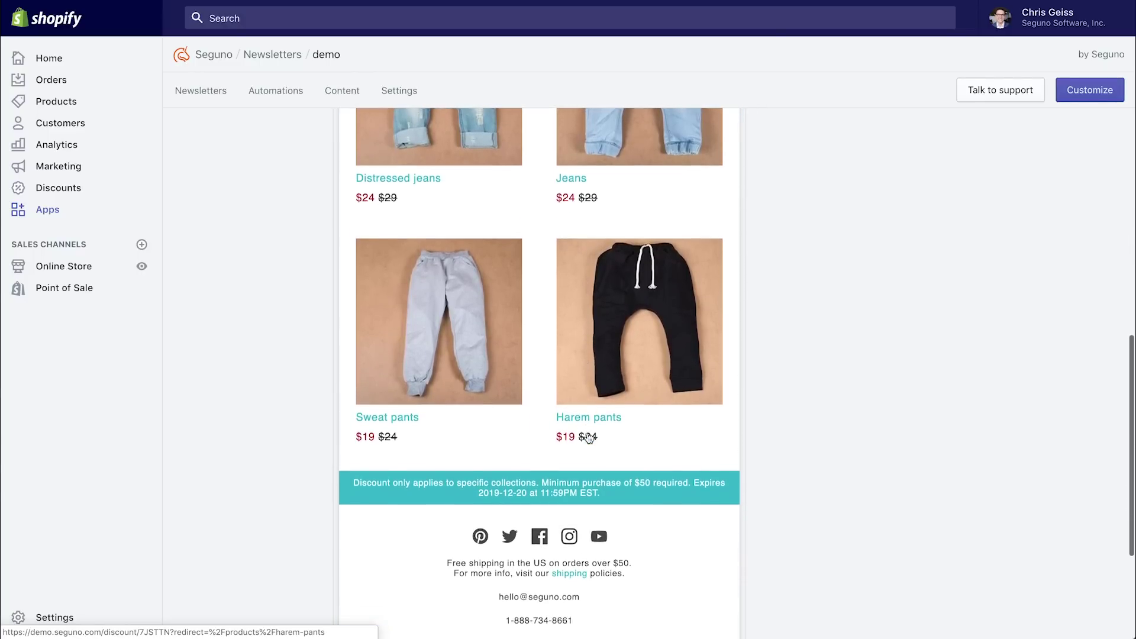
scroll(589, 438, "down", 2)
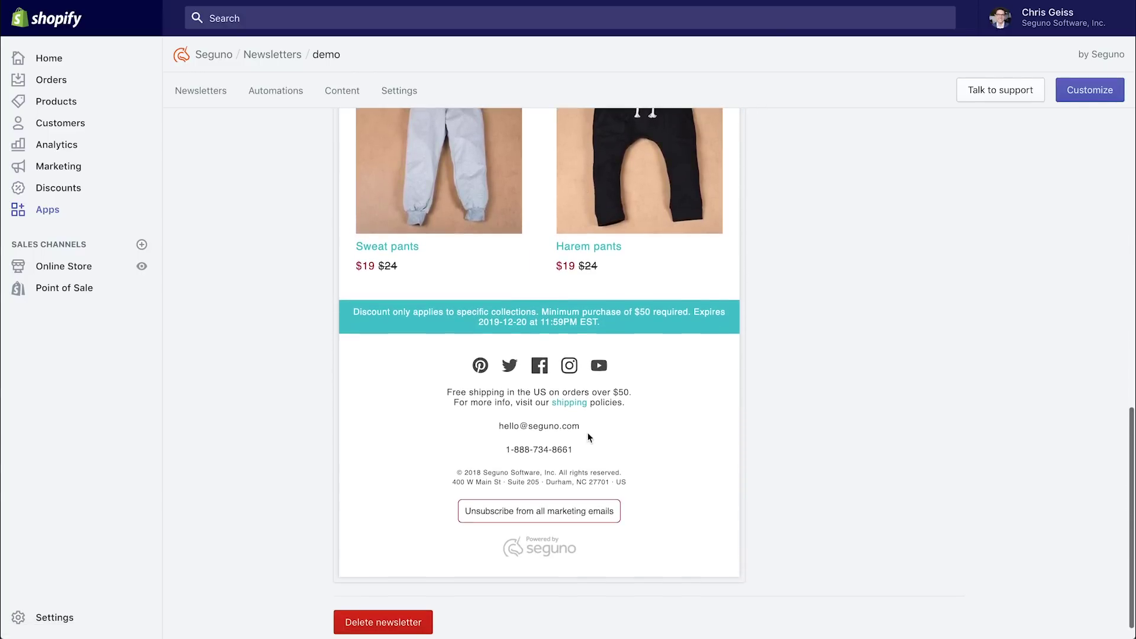
scroll(588, 438, "up", 2)
scroll(589, 438, "up", 10)
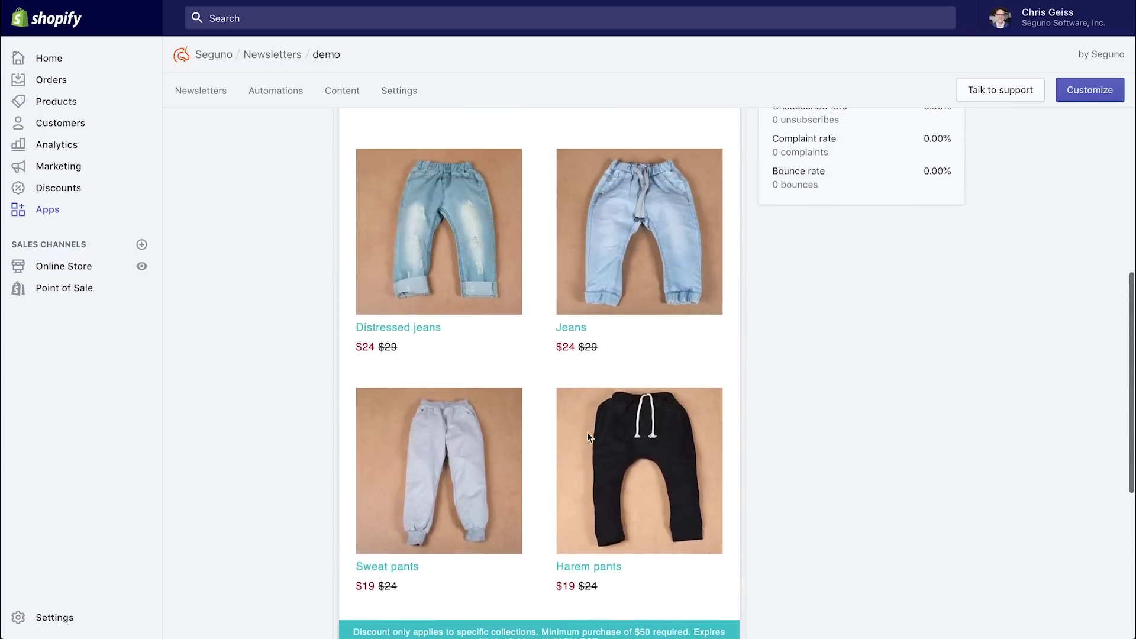
scroll(539, 169, "up", 1)
left_click(528, 142)
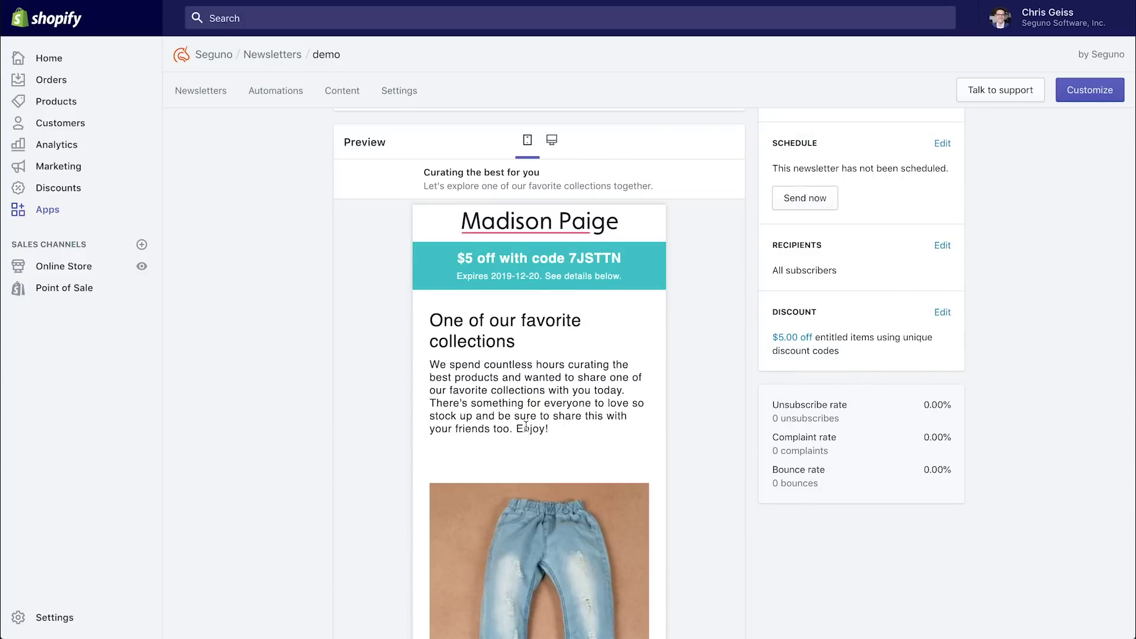
scroll(527, 421, "down", 6)
scroll(526, 426, "down", 10)
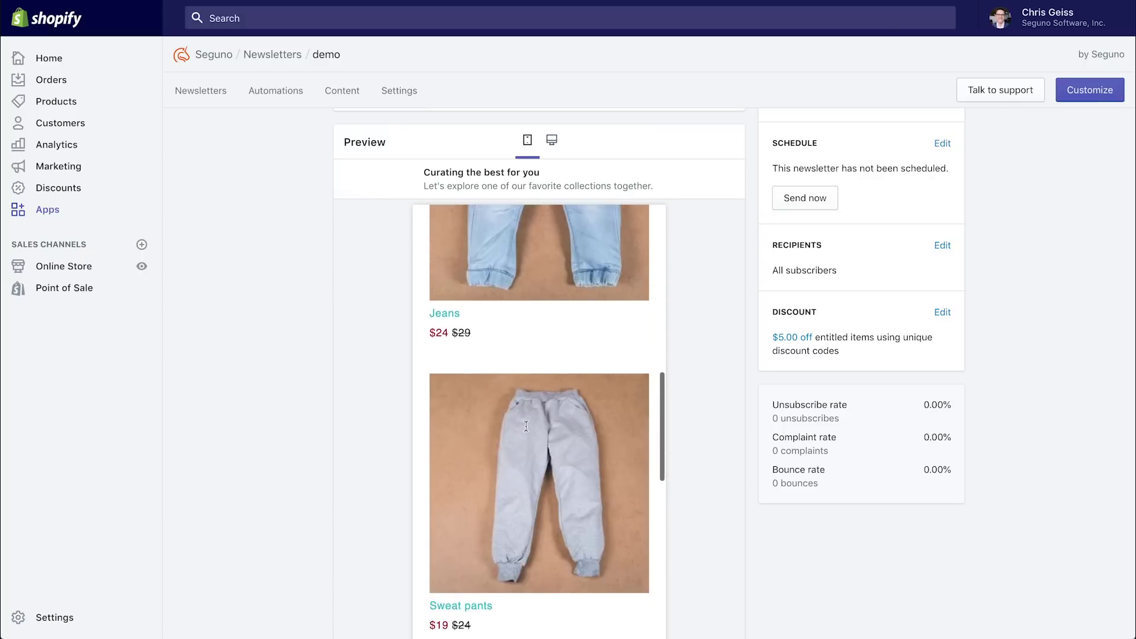
scroll(526, 425, "down", 2)
scroll(526, 426, "up", 8)
scroll(527, 431, "up", 10)
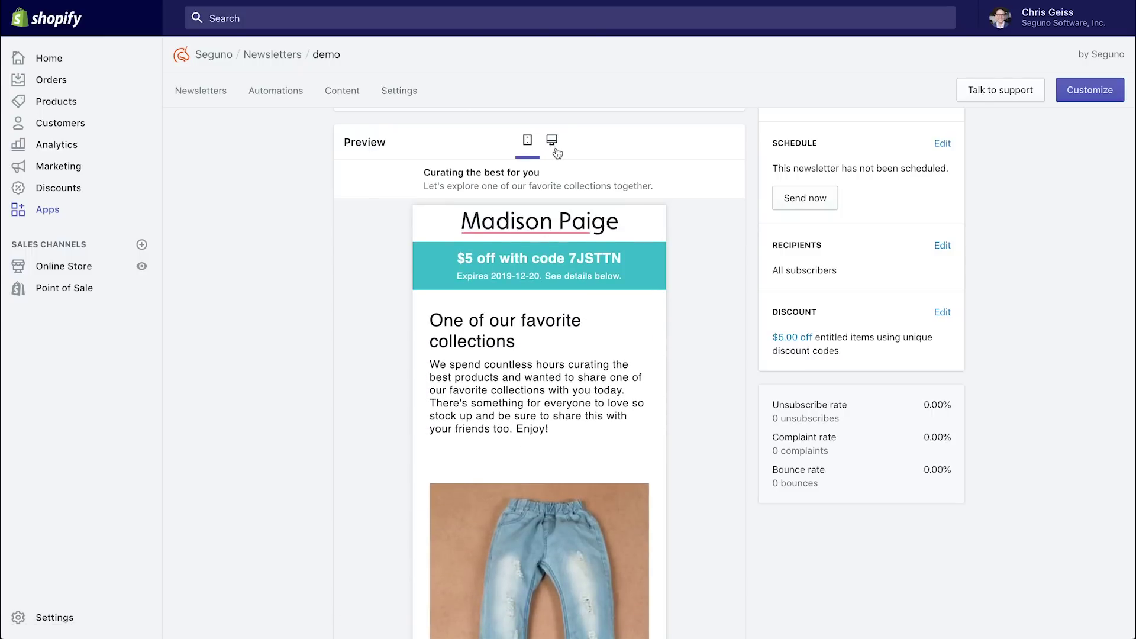
left_click(556, 153)
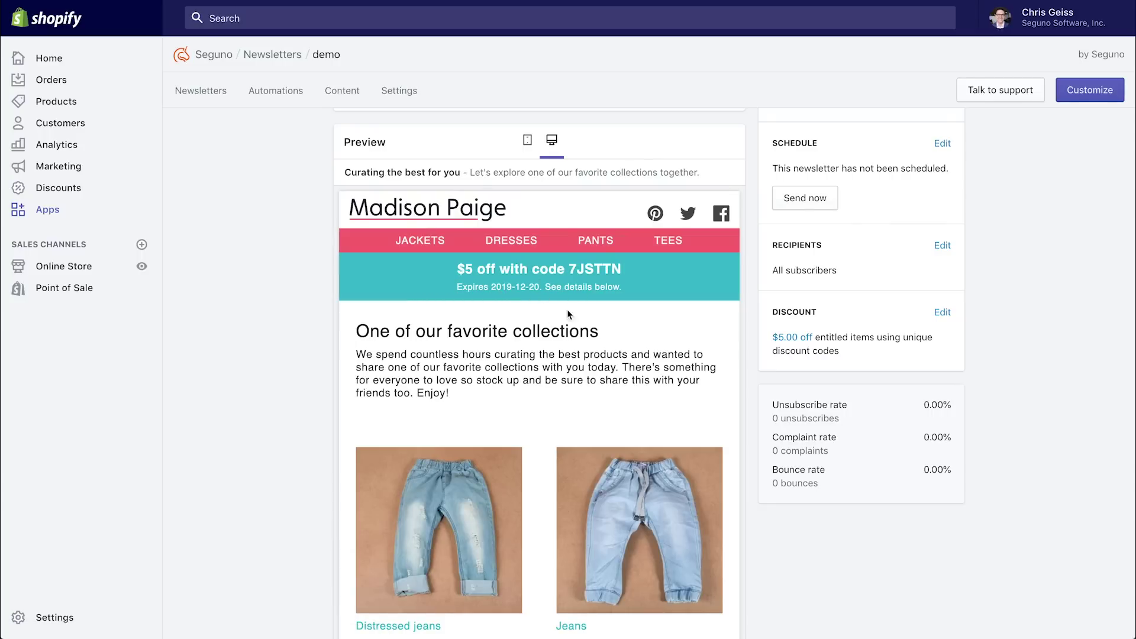
scroll(550, 389, "down", 10)
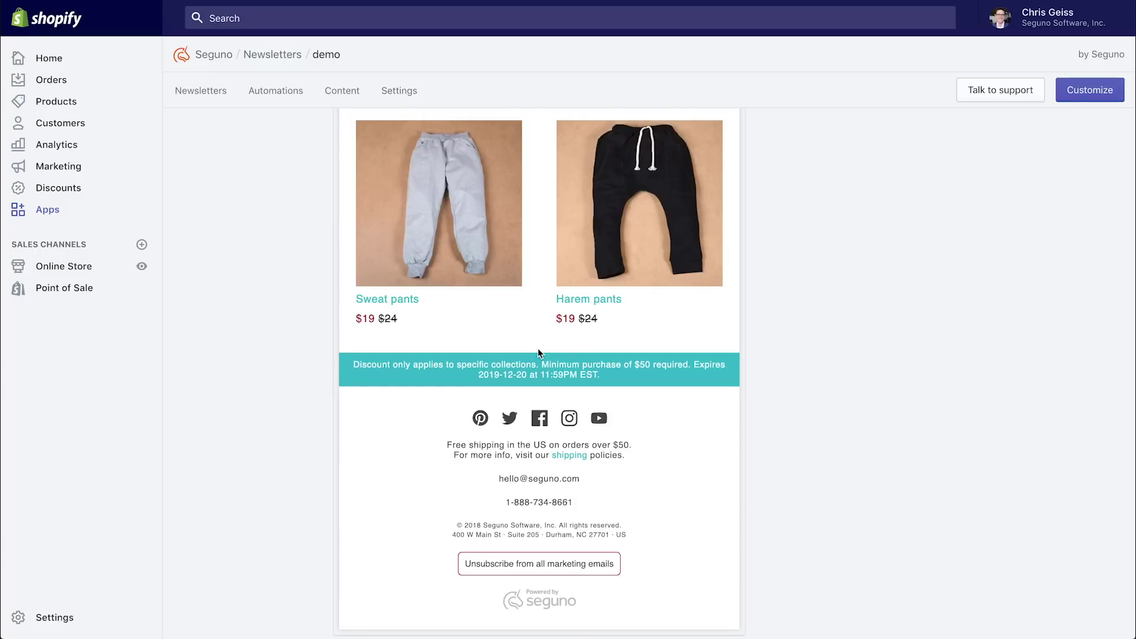
scroll(539, 353, "up", 6)
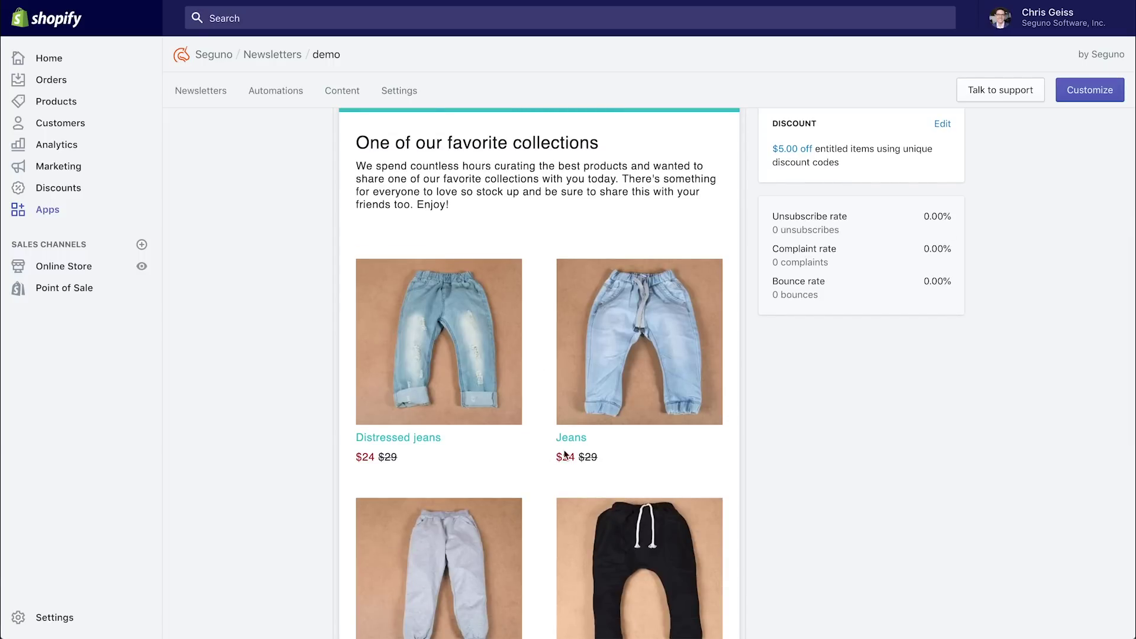
scroll(536, 405, "down", 3)
scroll(536, 405, "up", 7)
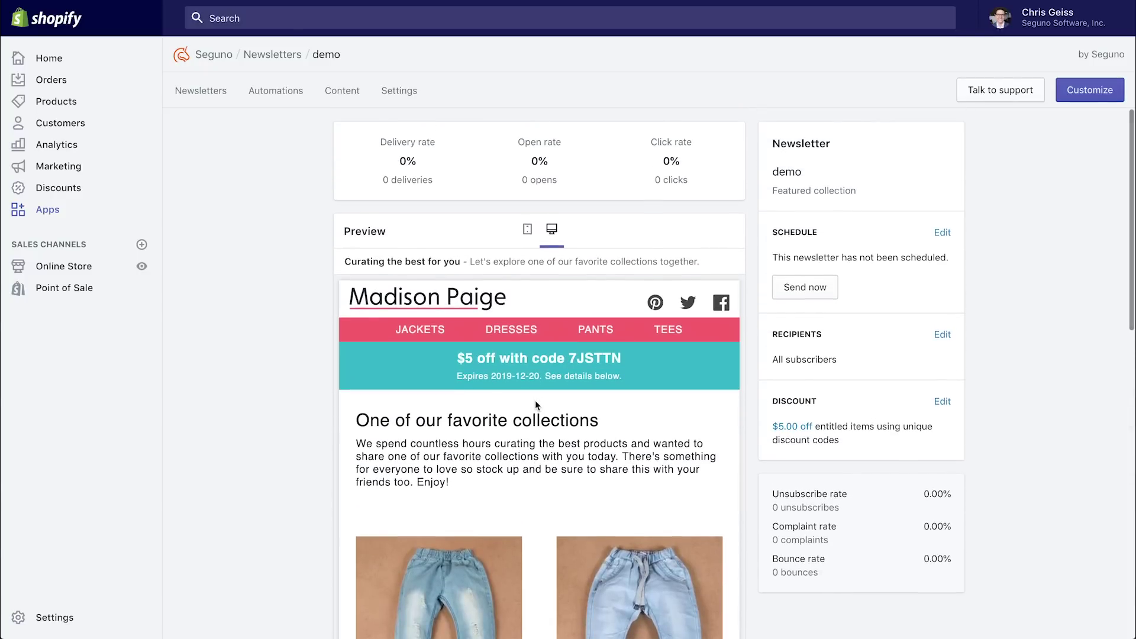
left_click(1091, 91)
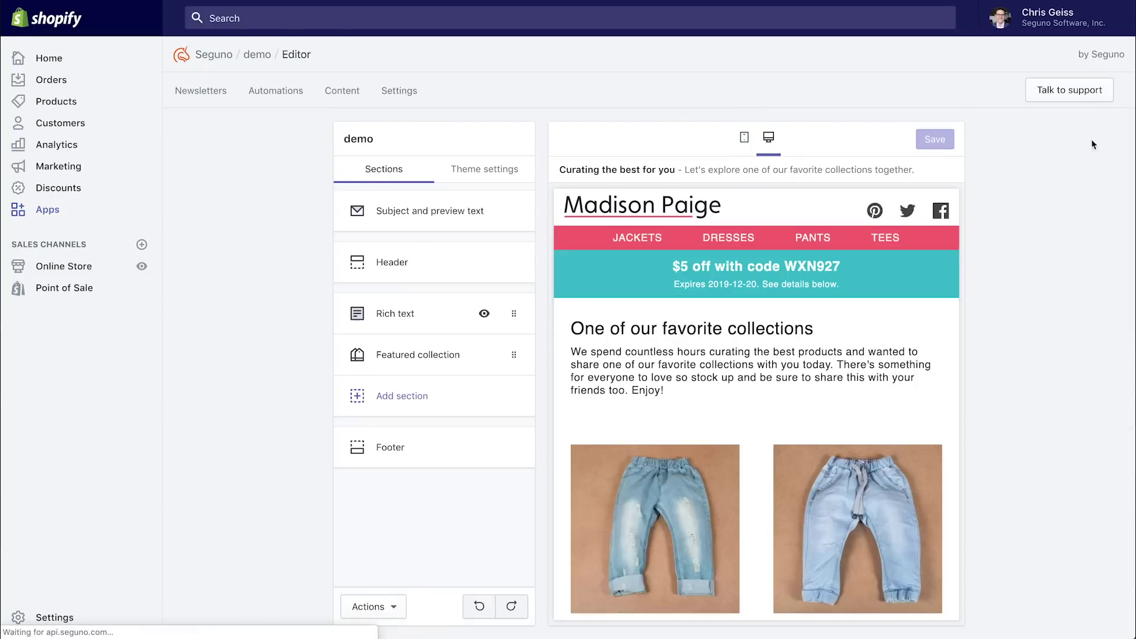
left_click(418, 211)
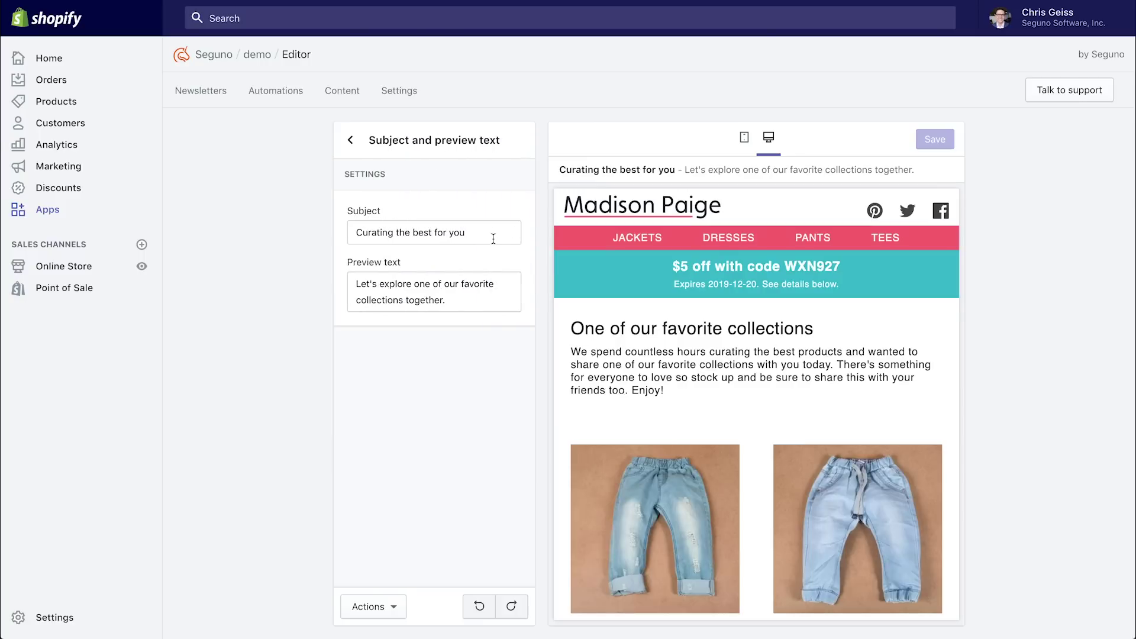
left_click(349, 139)
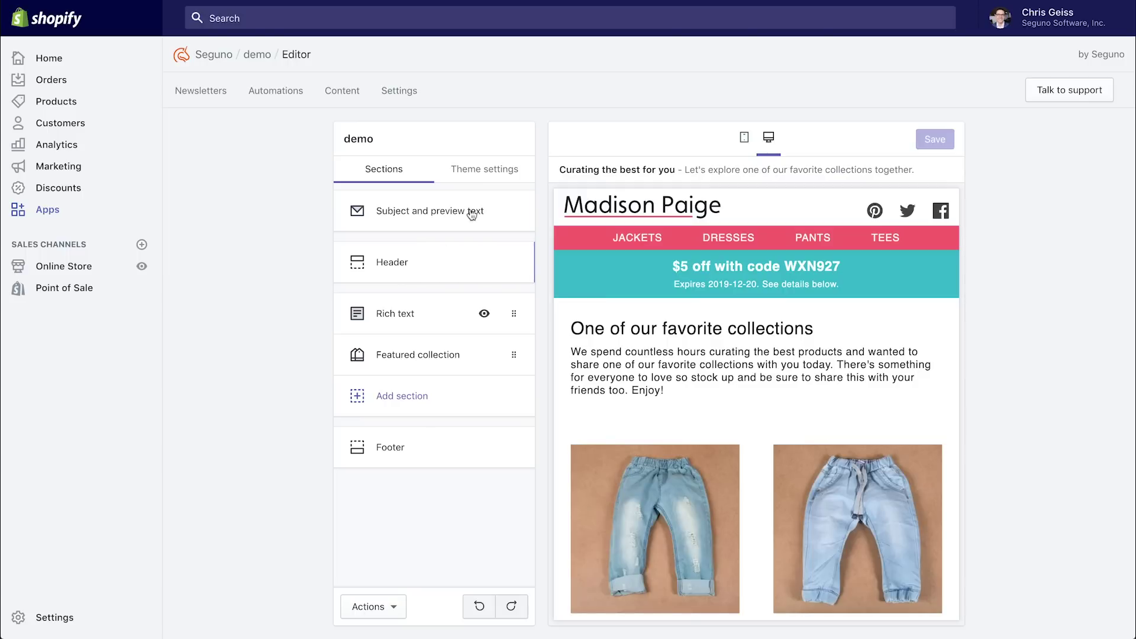
left_click(484, 178)
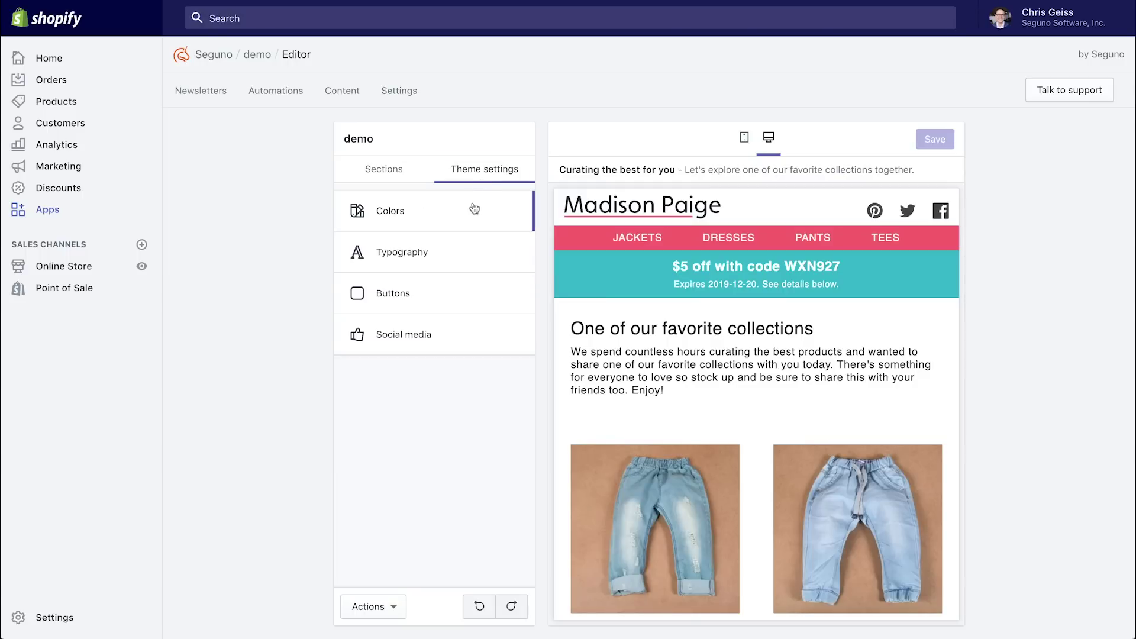
left_click(444, 216)
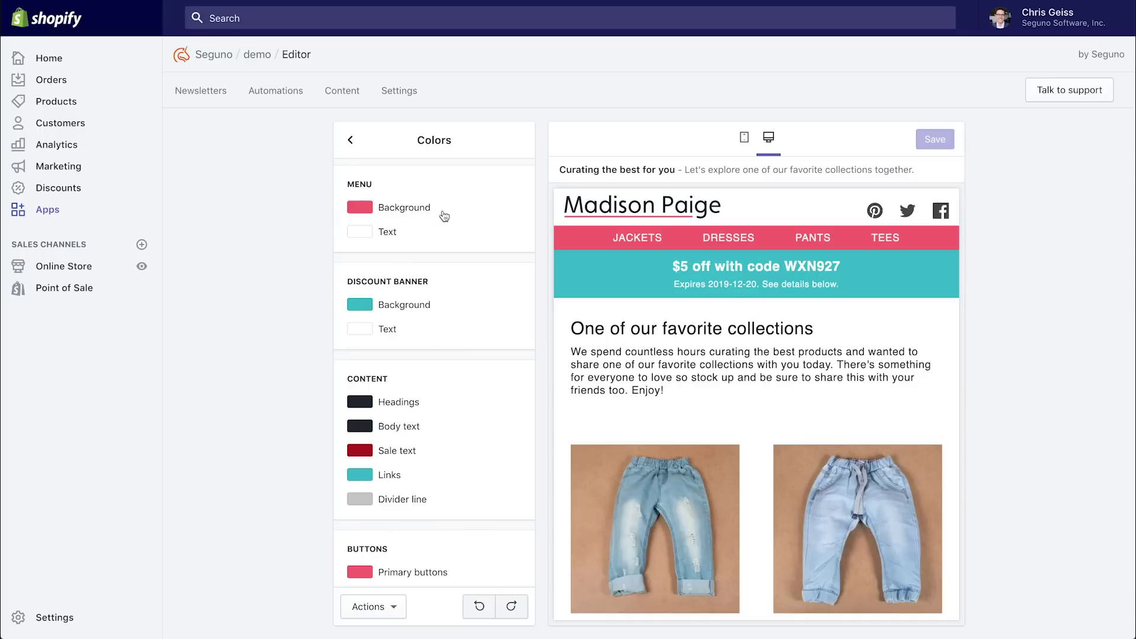
left_click(348, 144)
left_click(402, 254)
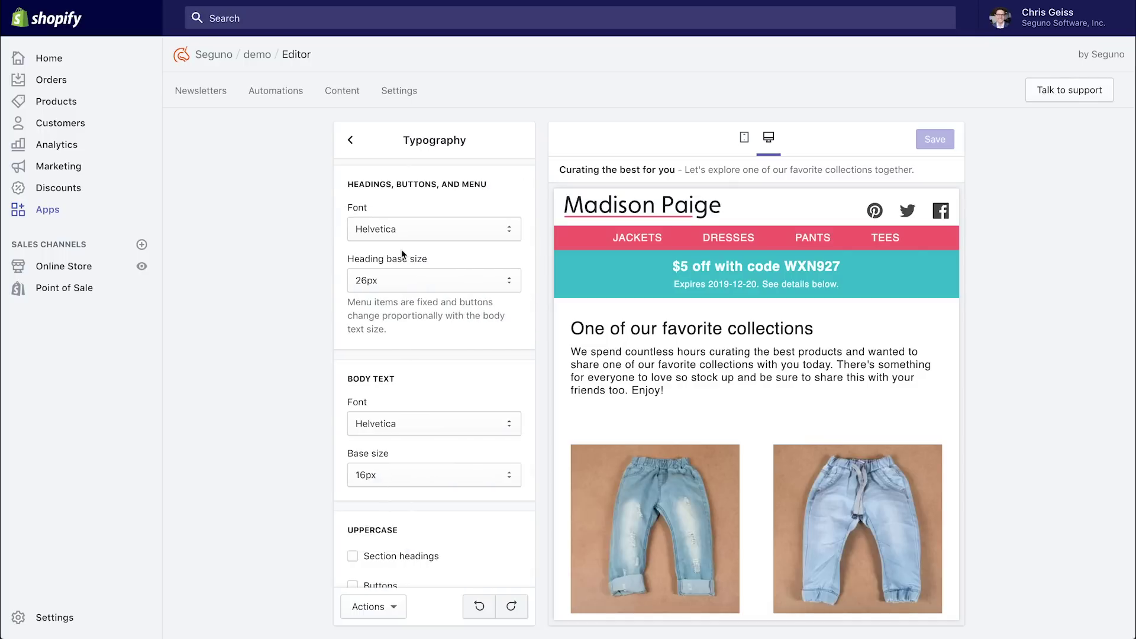
left_click(350, 141)
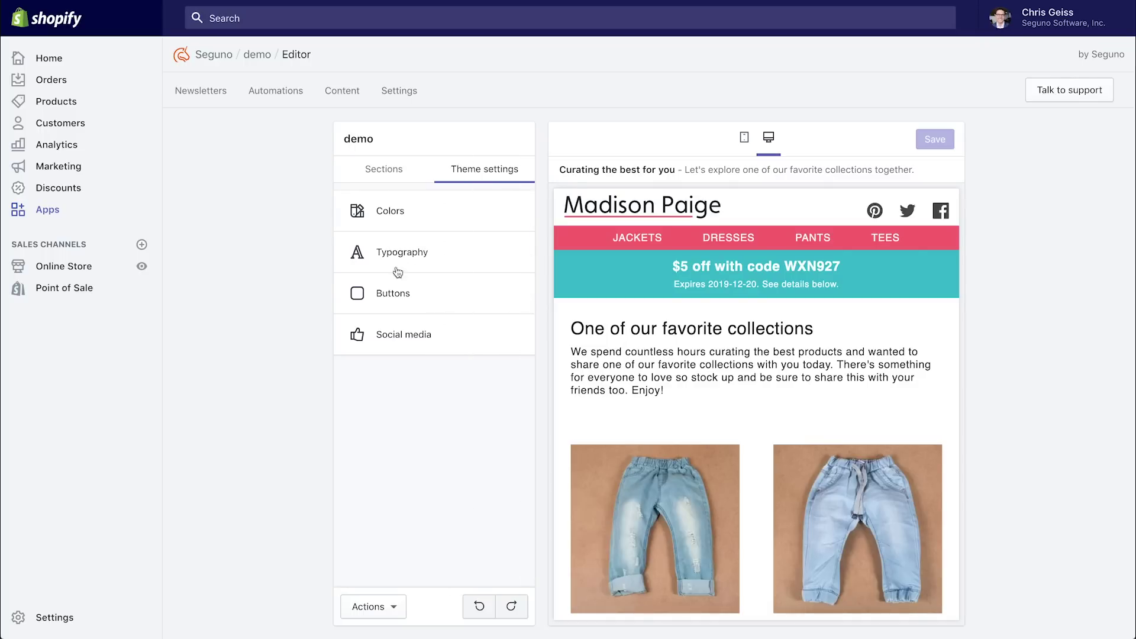
left_click(399, 290)
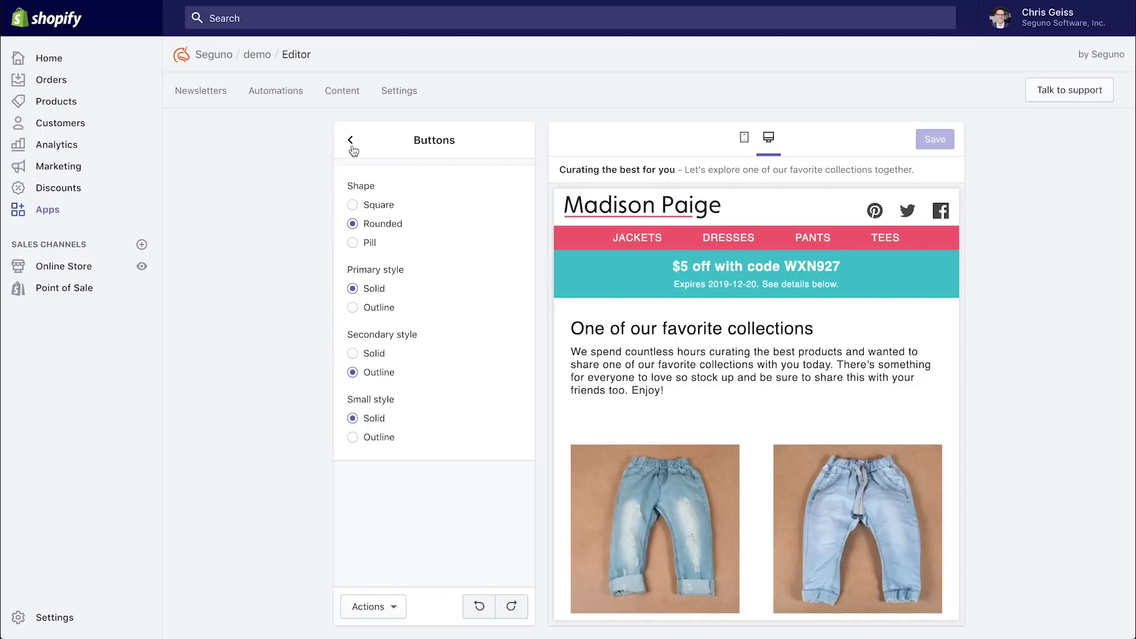
left_click(348, 142)
left_click(402, 350)
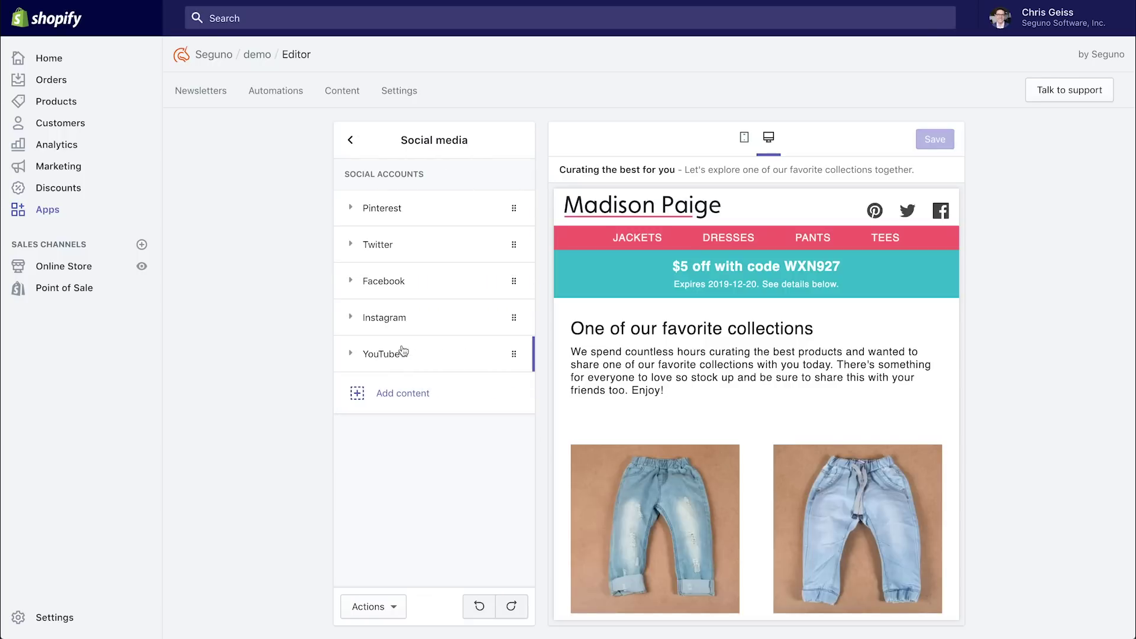
- In the Header section, turn 'Show first 3 social accounts' off and back on
left_click(351, 141)
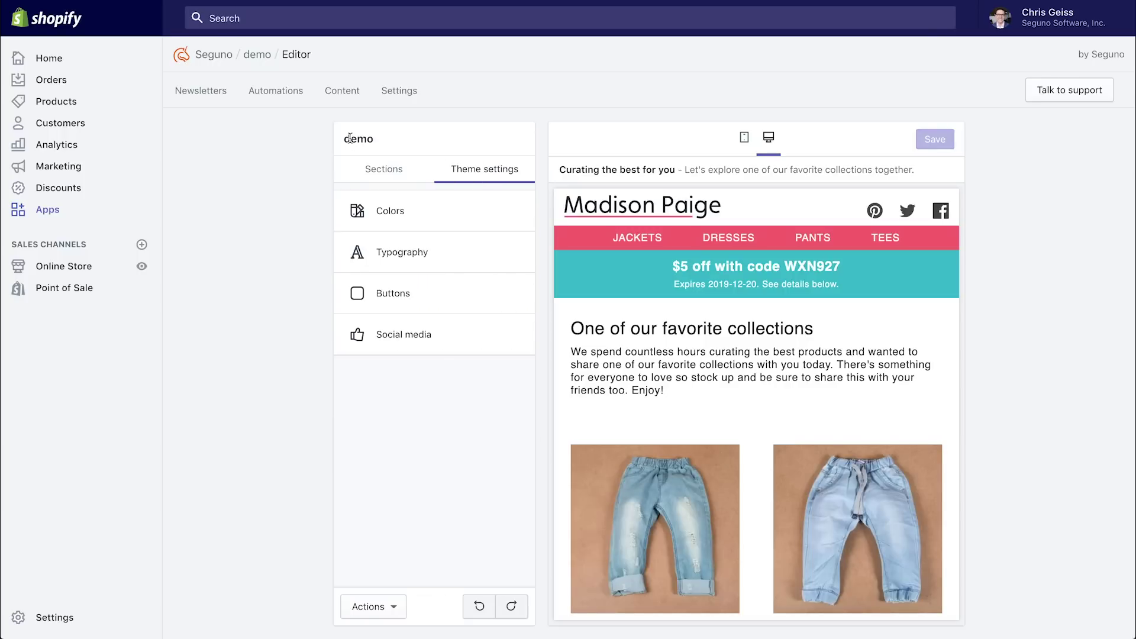
left_click(399, 179)
left_click(418, 261)
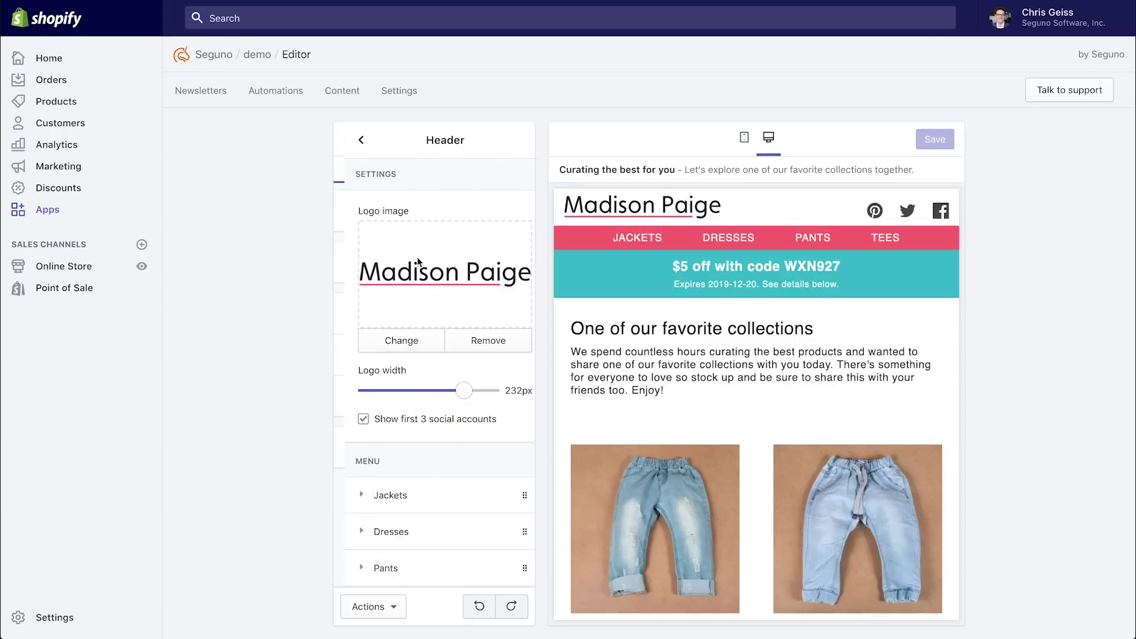
scroll(410, 311, "down", 2)
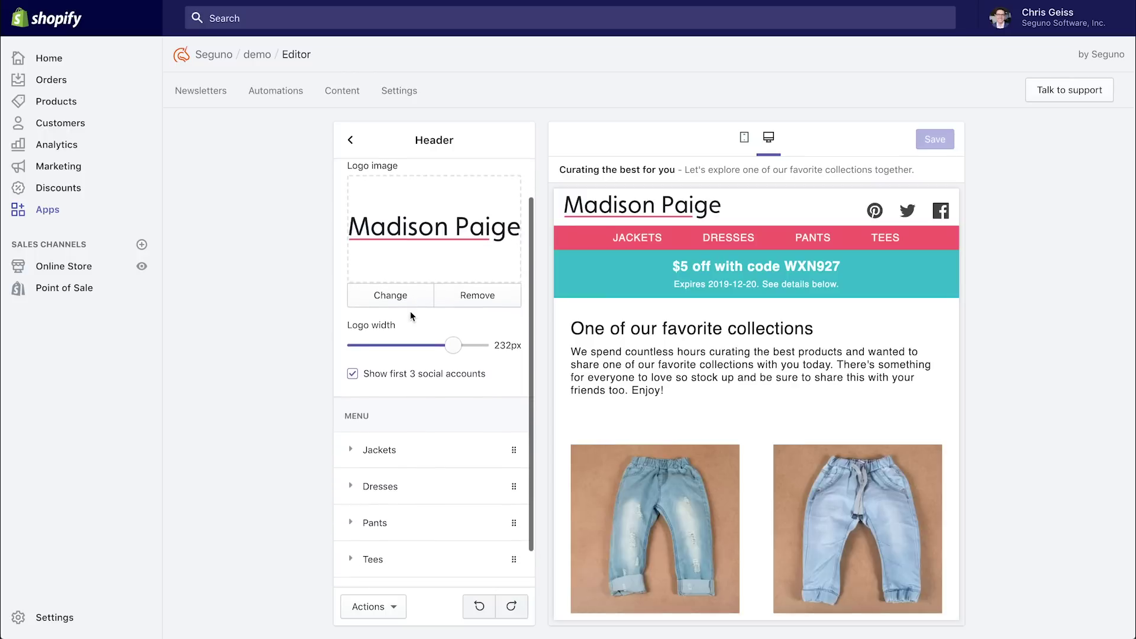
left_click(410, 370)
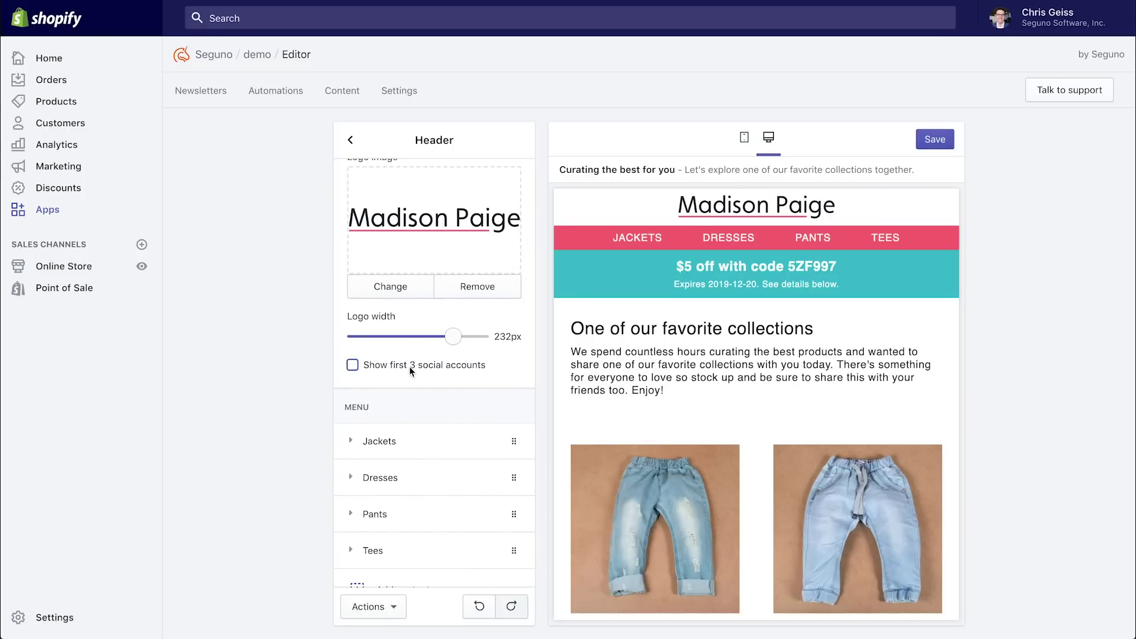
left_click(410, 370)
scroll(410, 372, "down", 1)
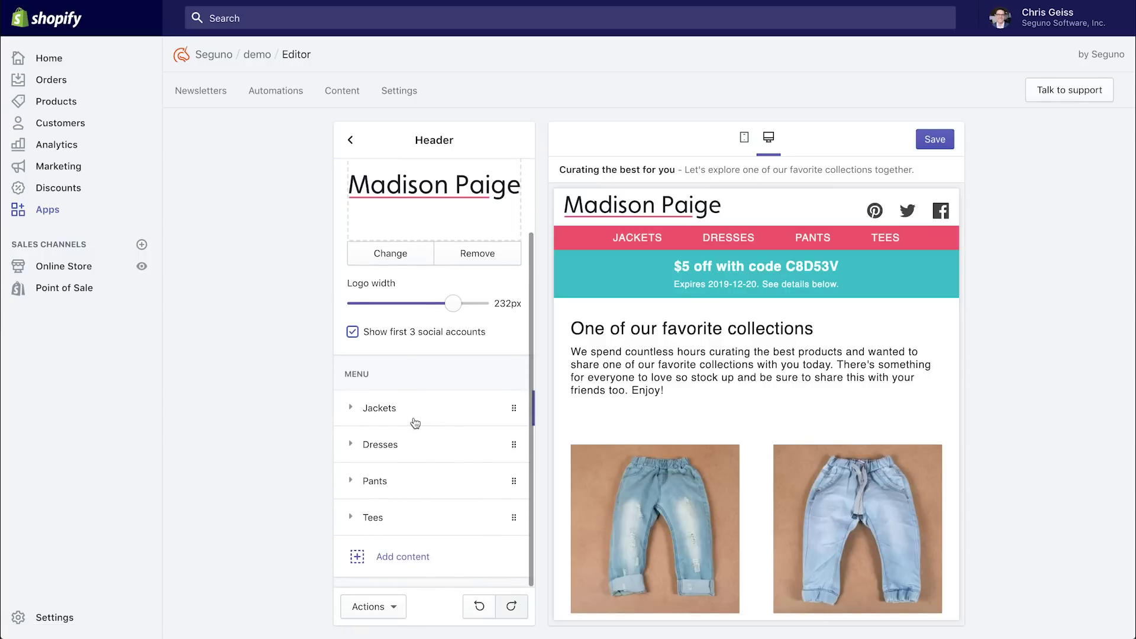
scroll(416, 409, "up", 3)
- Review the Footer section's settings and return to the list of sections
left_click(351, 142)
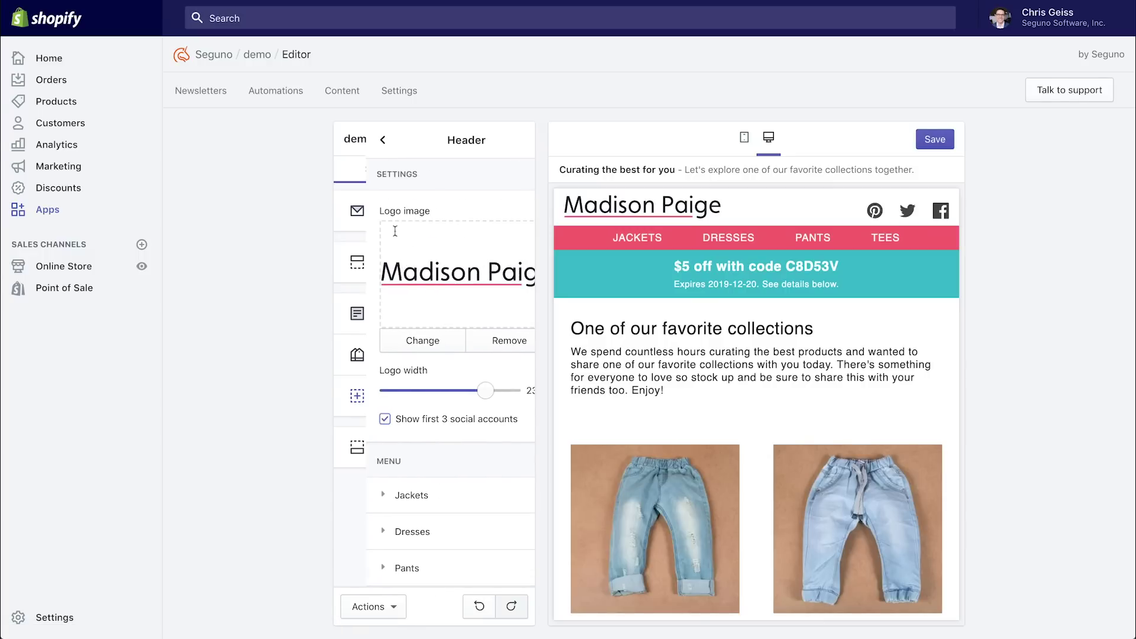
left_click(431, 448)
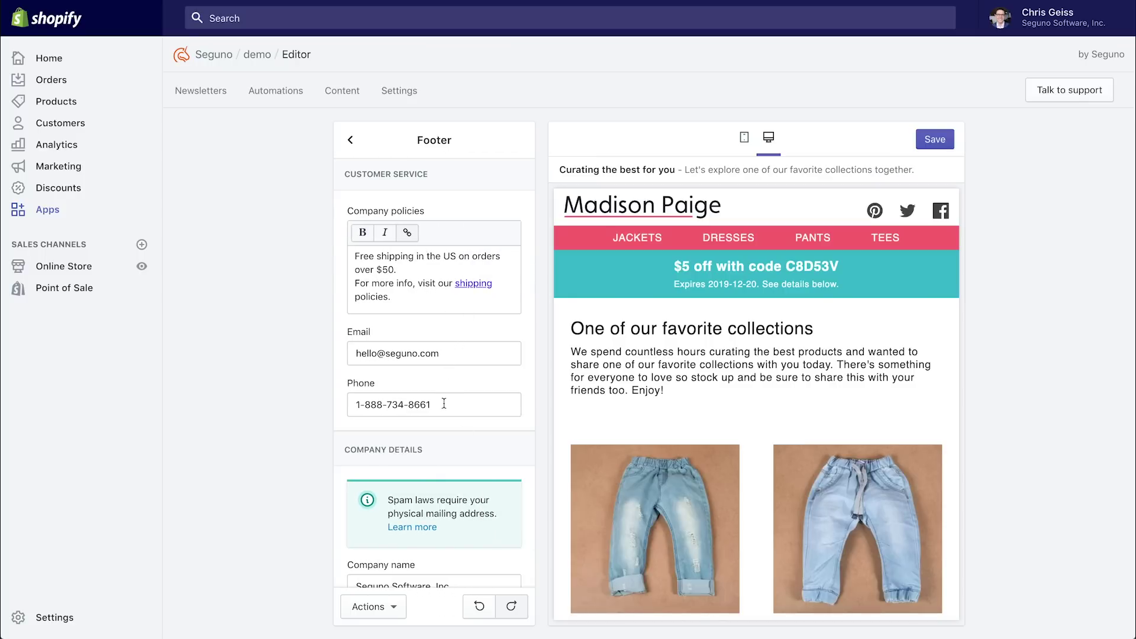
scroll(444, 404, "down", 6)
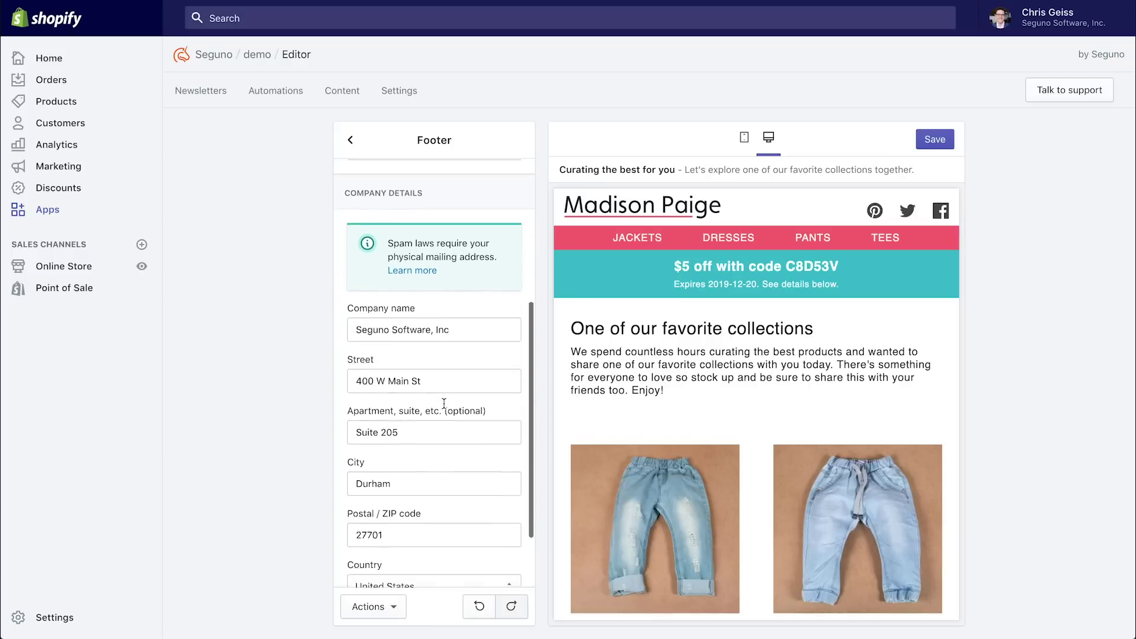
scroll(444, 403, "up", 6)
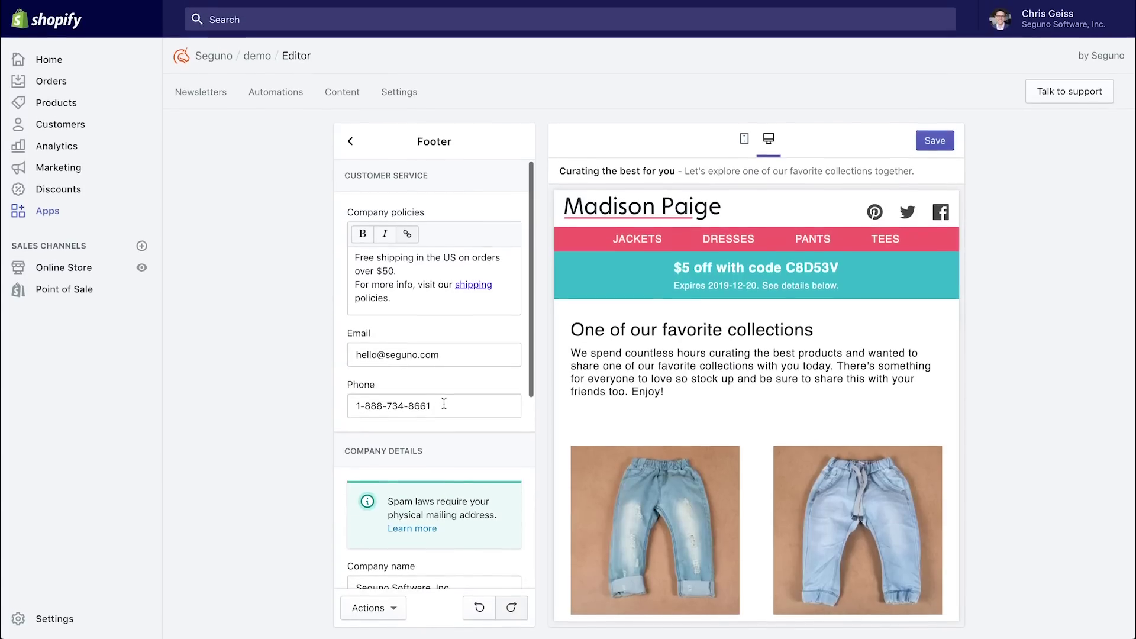
left_click(350, 139)
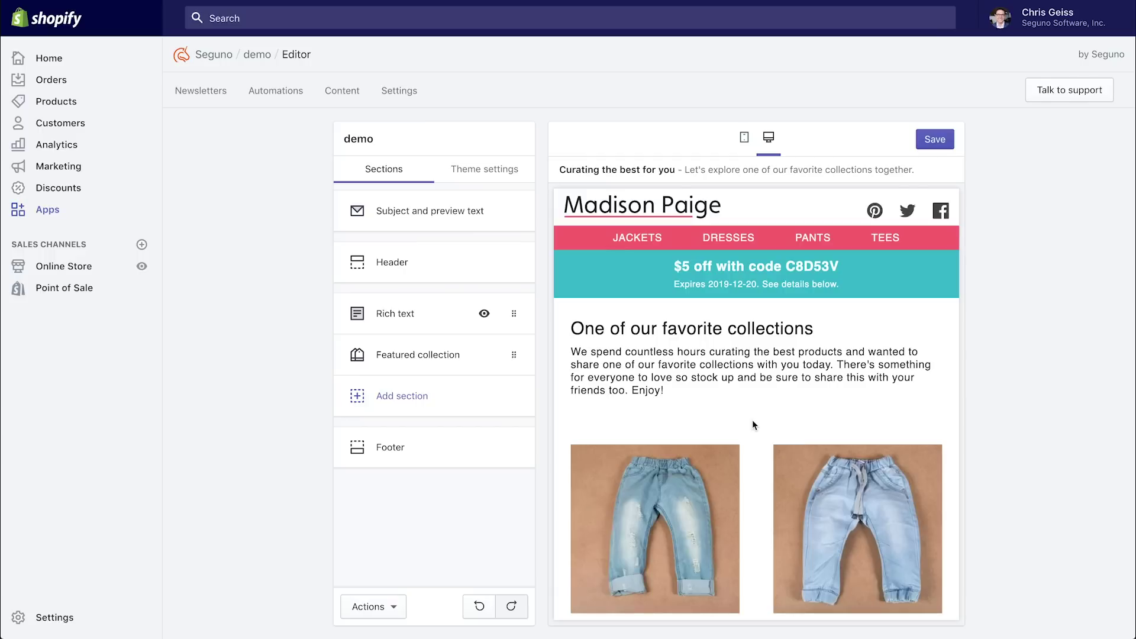
scroll(753, 425, "down", 7)
scroll(753, 425, "down", 4)
scroll(753, 425, "up", 15)
- Add a Featured collection section showing the Seguno - Recommended Products collection
left_click(431, 396)
scroll(432, 396, "down", 2)
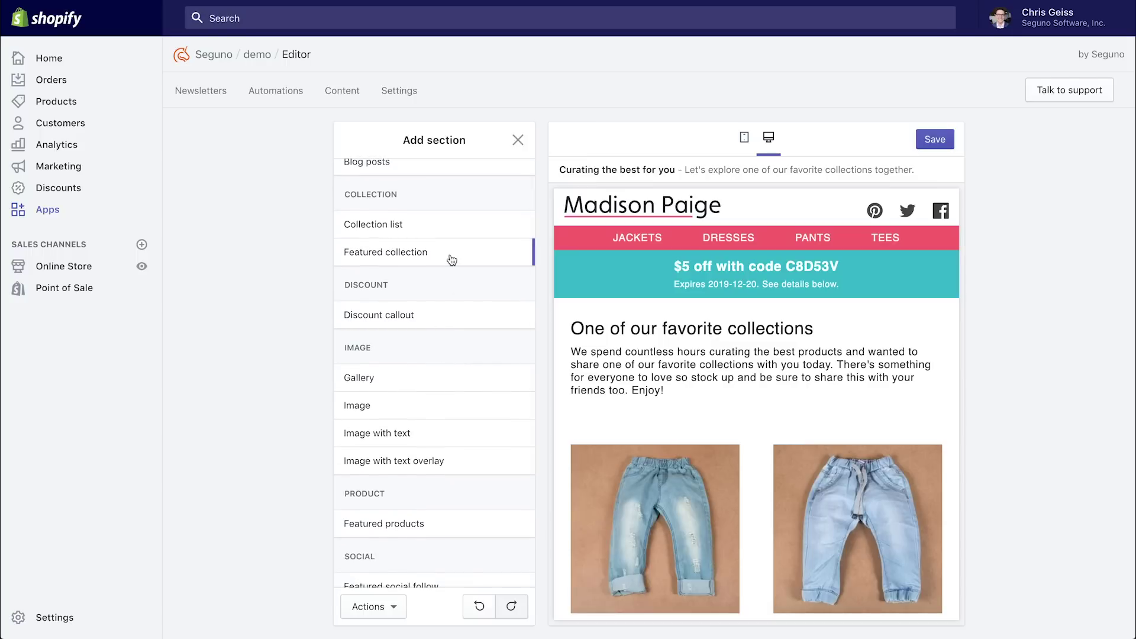
left_click(506, 253)
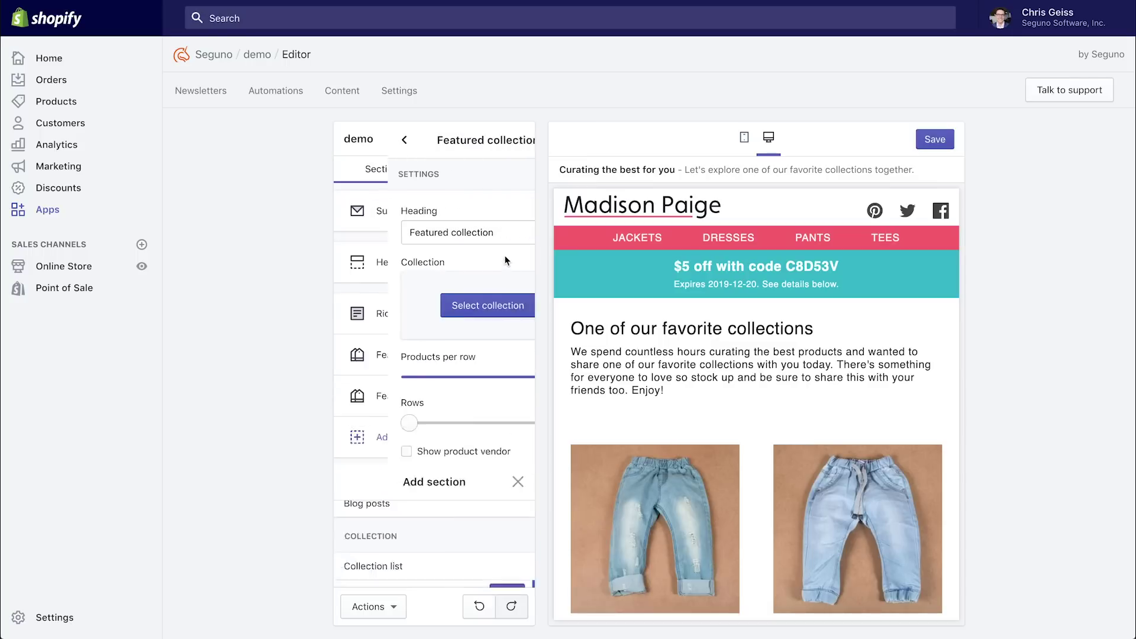
left_click(463, 309)
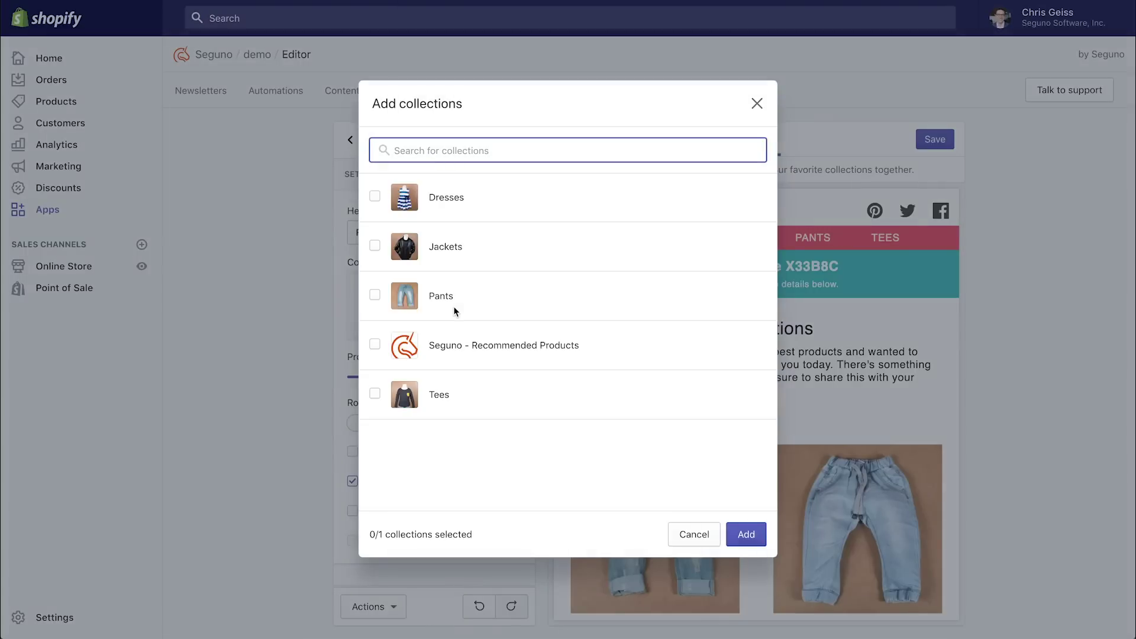
left_click(438, 348)
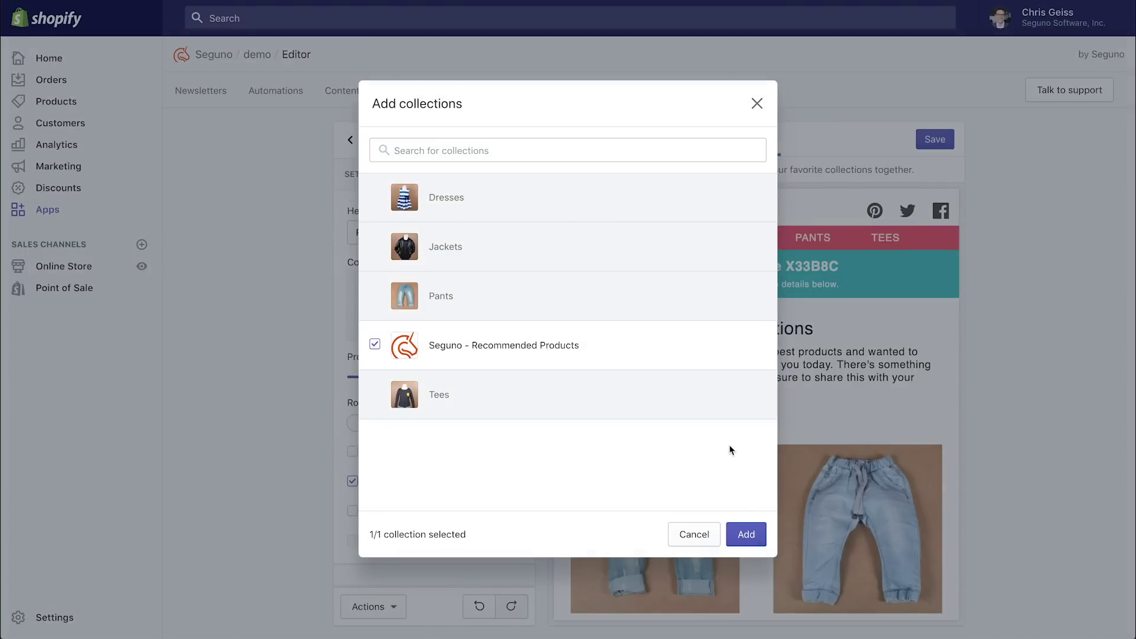
left_click(747, 534)
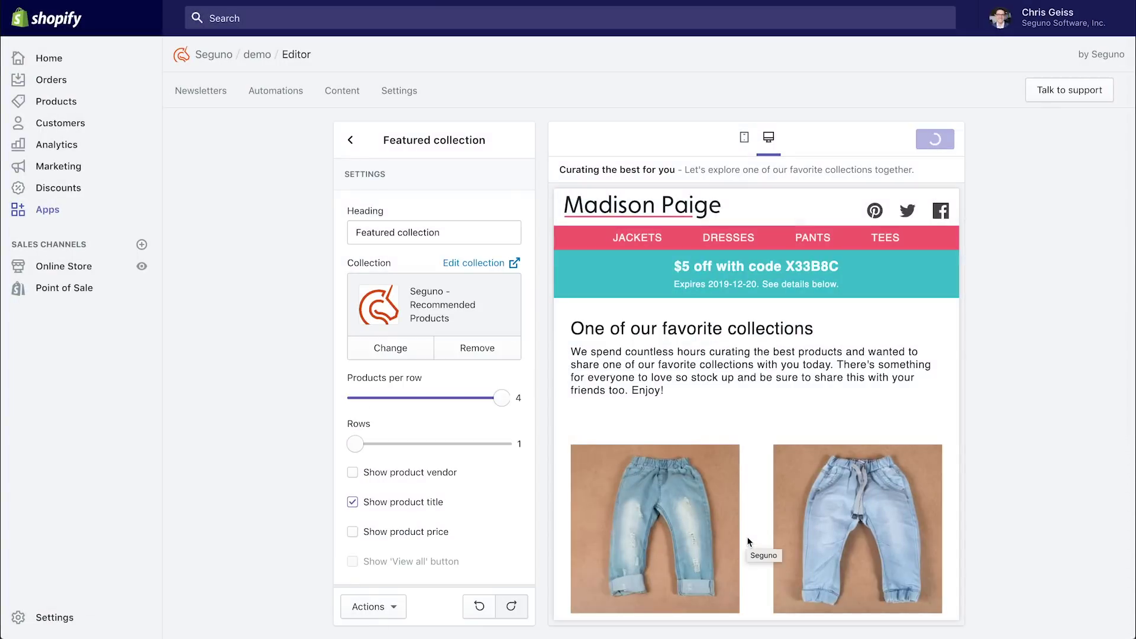
- Change the section's heading to 'Trending products' and return to the sections list
scroll(748, 542, "down", 10)
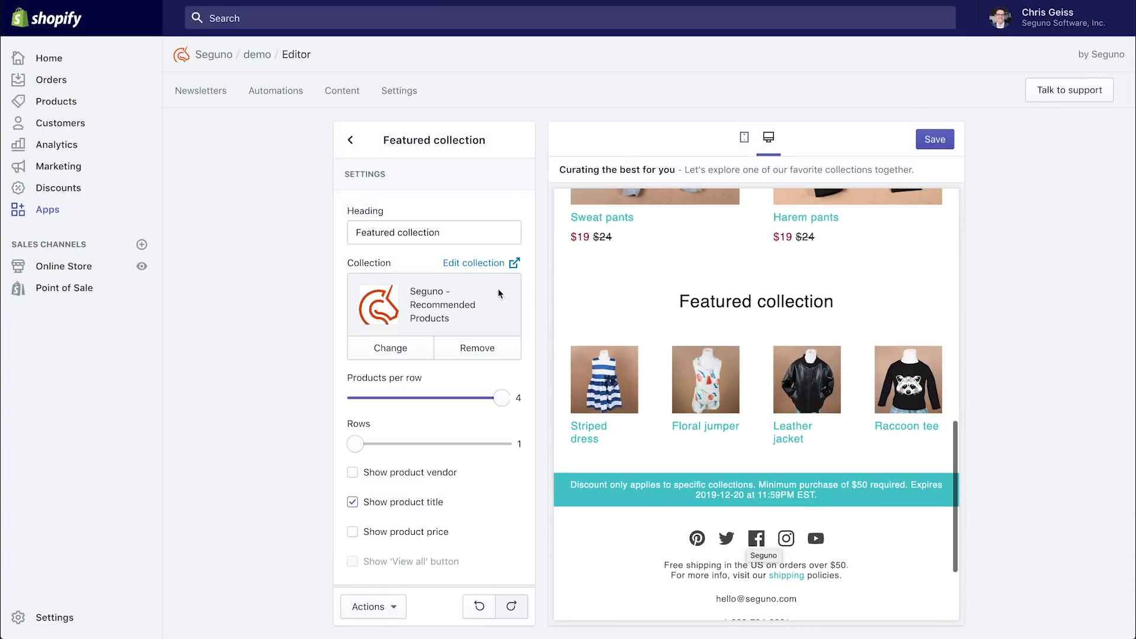
triple_click(469, 237)
type("Tr")
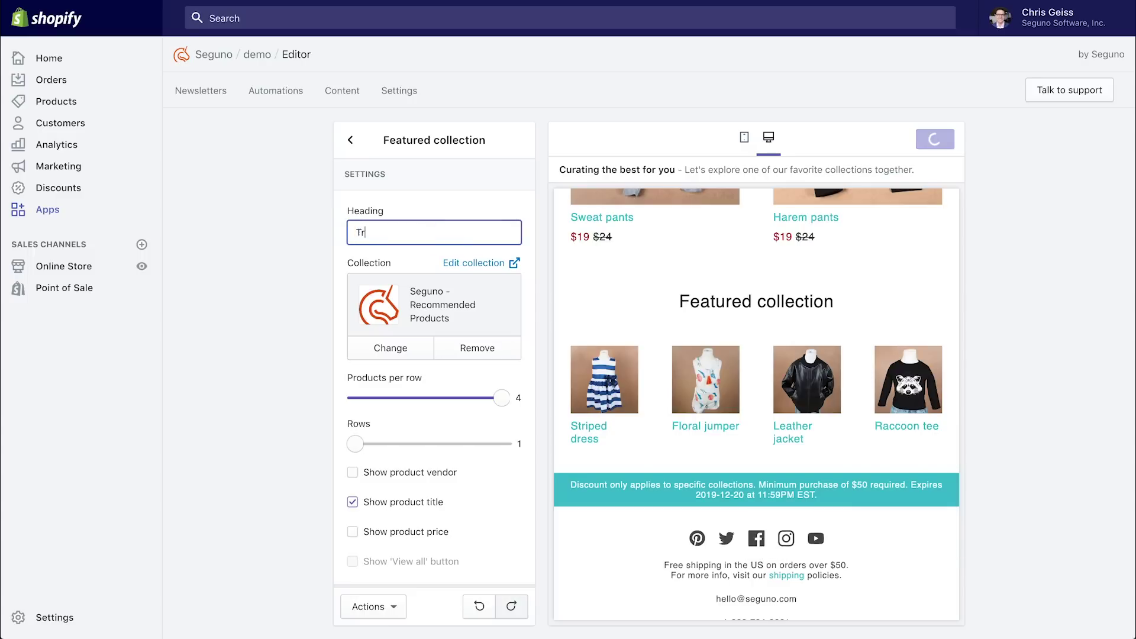
type("ending products")
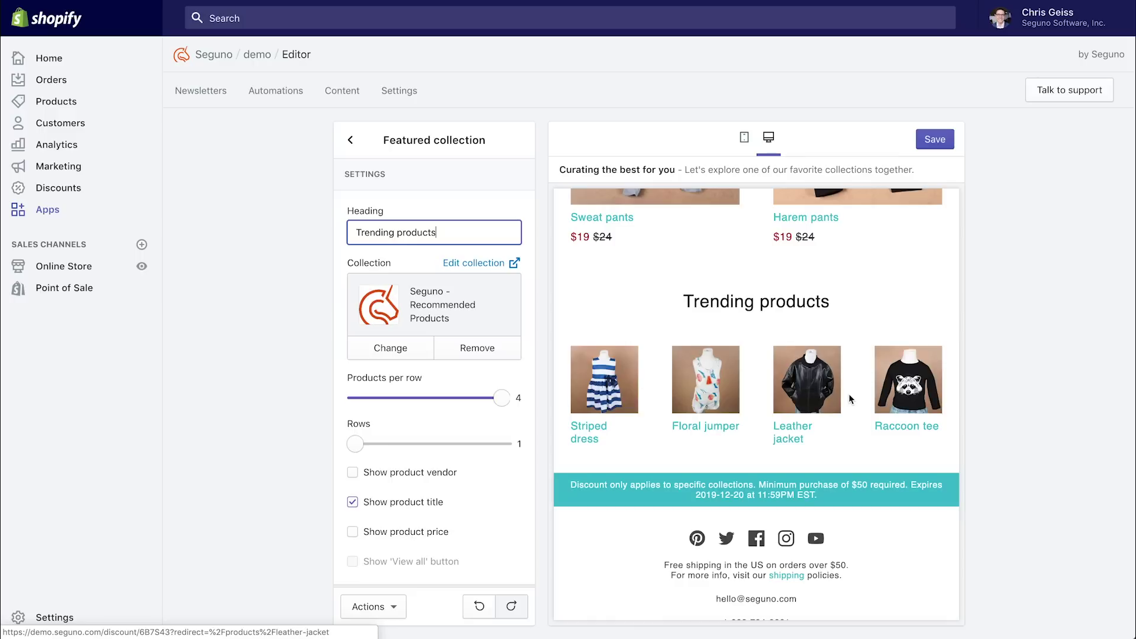
left_click(350, 144)
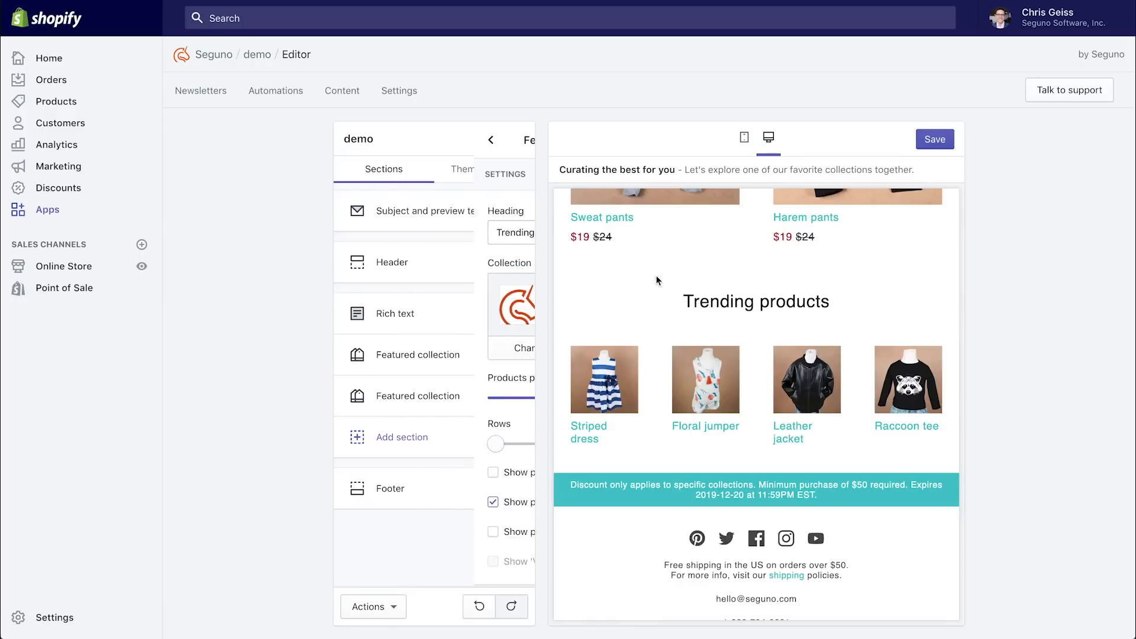
scroll(766, 302, "up", 5)
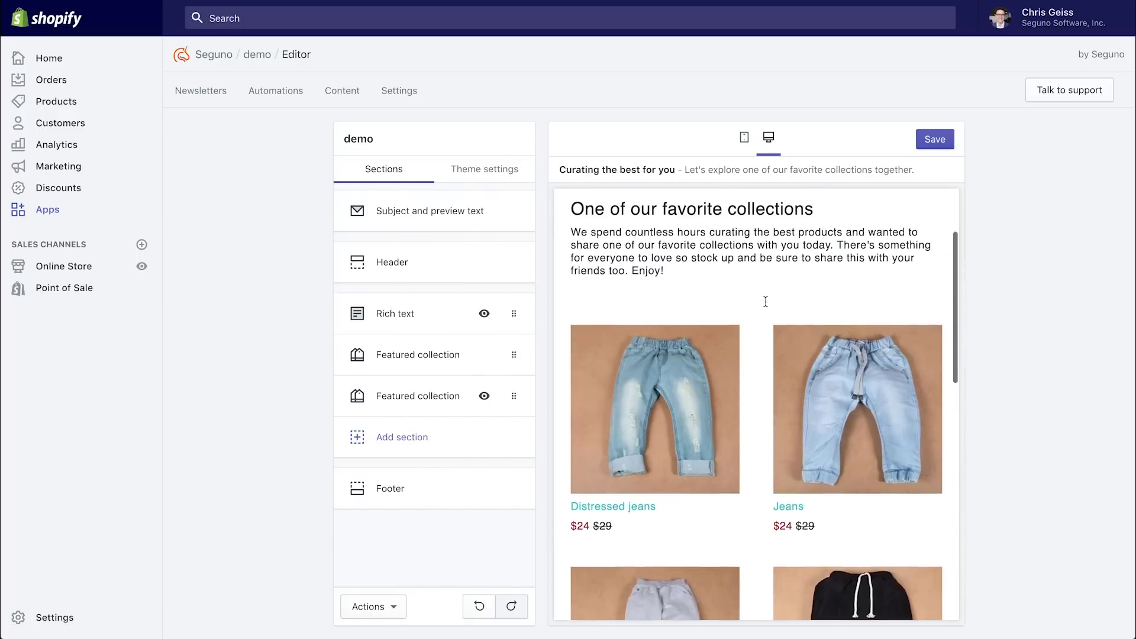
scroll(765, 301, "down", 6)
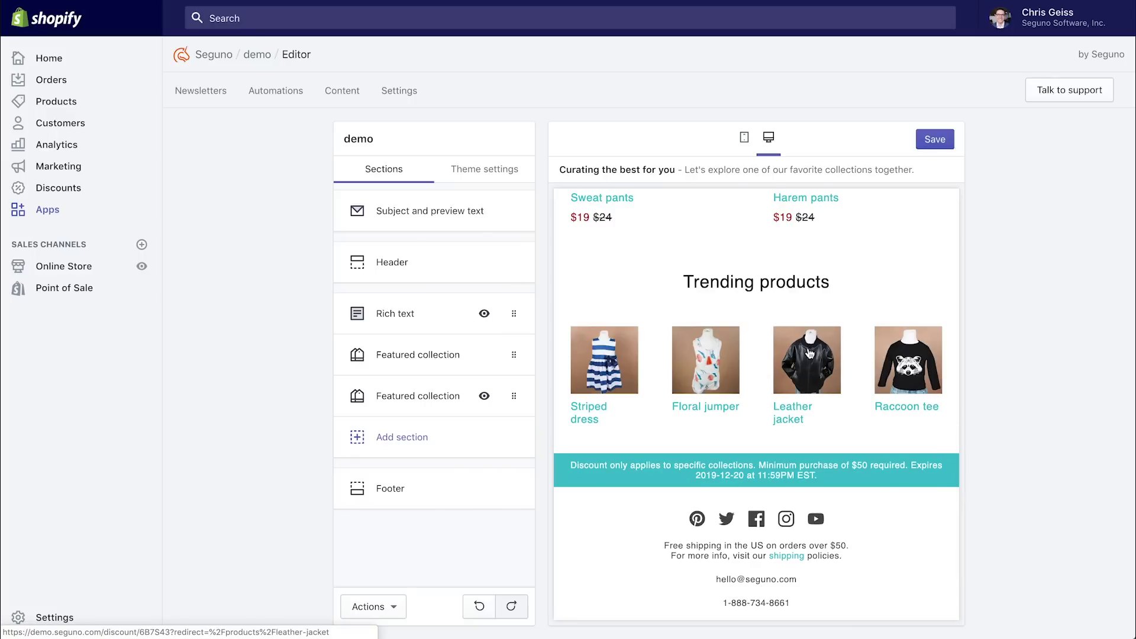
scroll(807, 402, "down", 1)
- Add a Featured products section with Leather jacket as its featured product
left_click(447, 437)
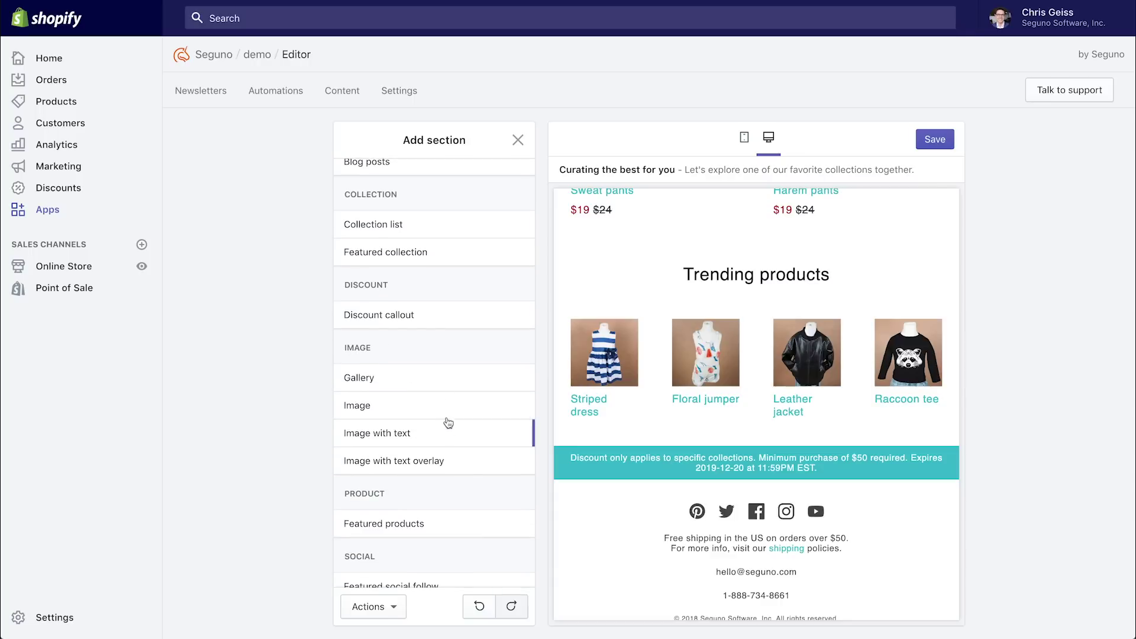
scroll(457, 336, "up", 2)
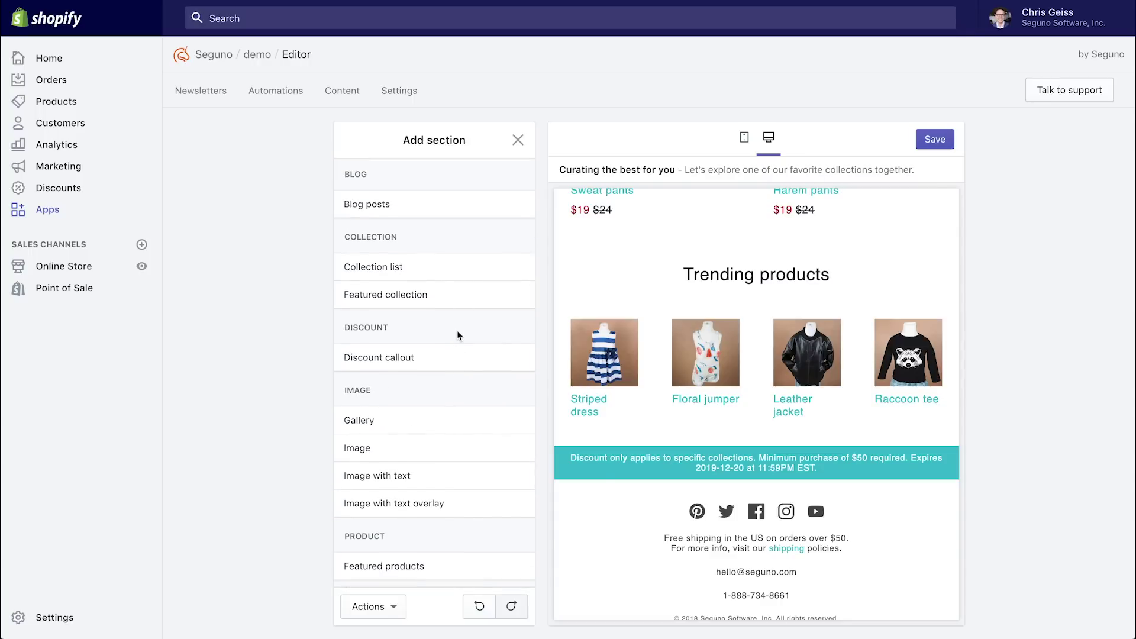
scroll(456, 321, "down", 3)
mouse_move(460, 383)
left_click(514, 382)
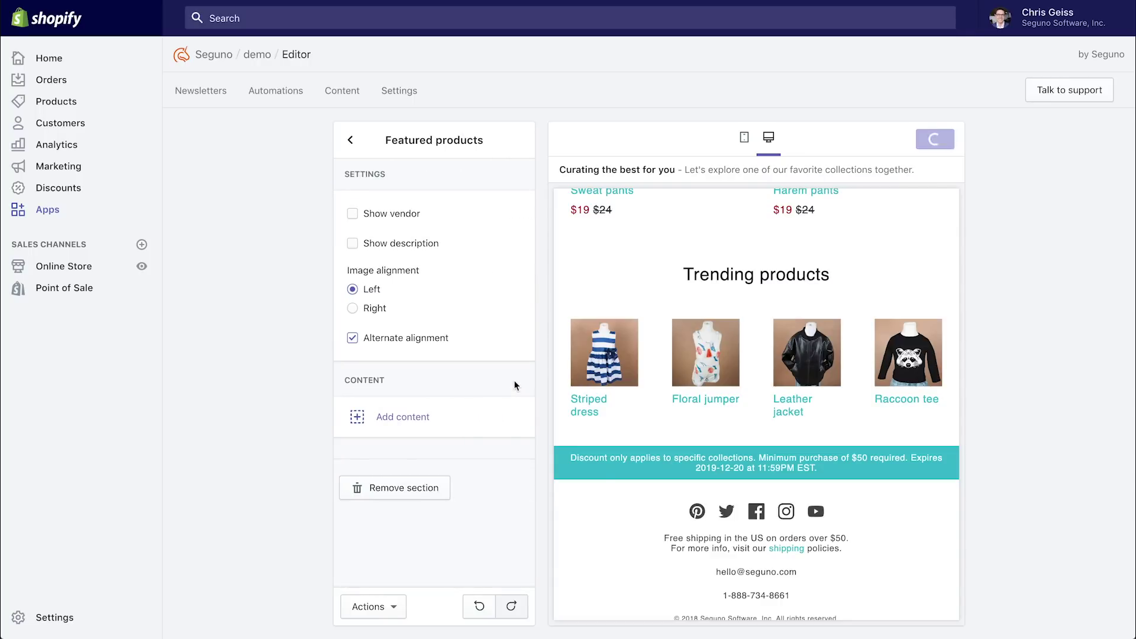
left_click(405, 422)
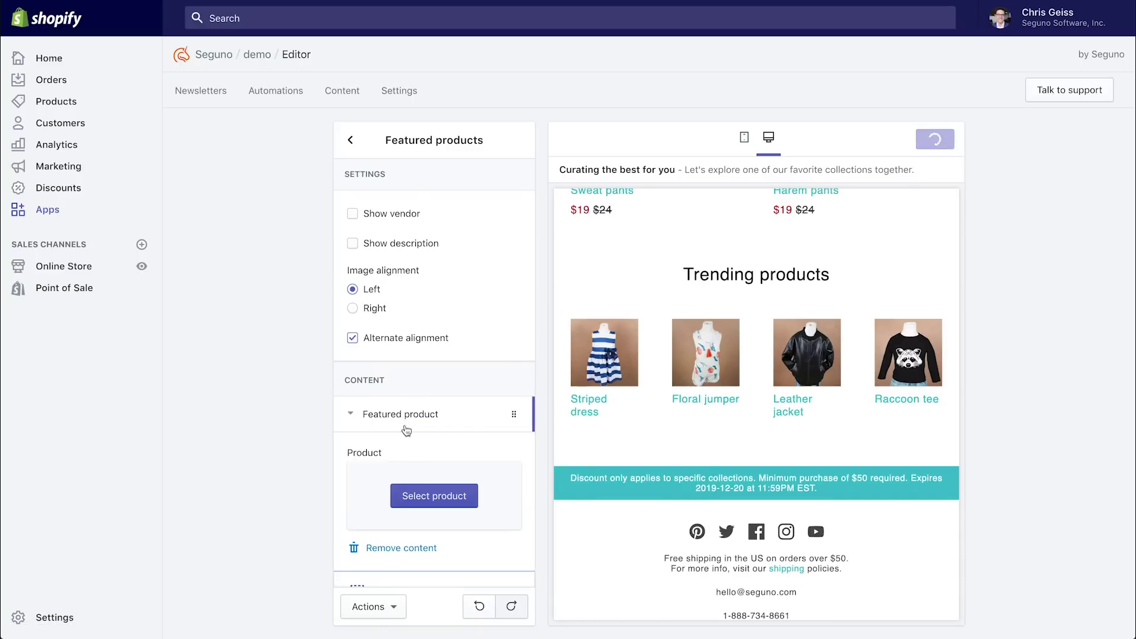
left_click(427, 494)
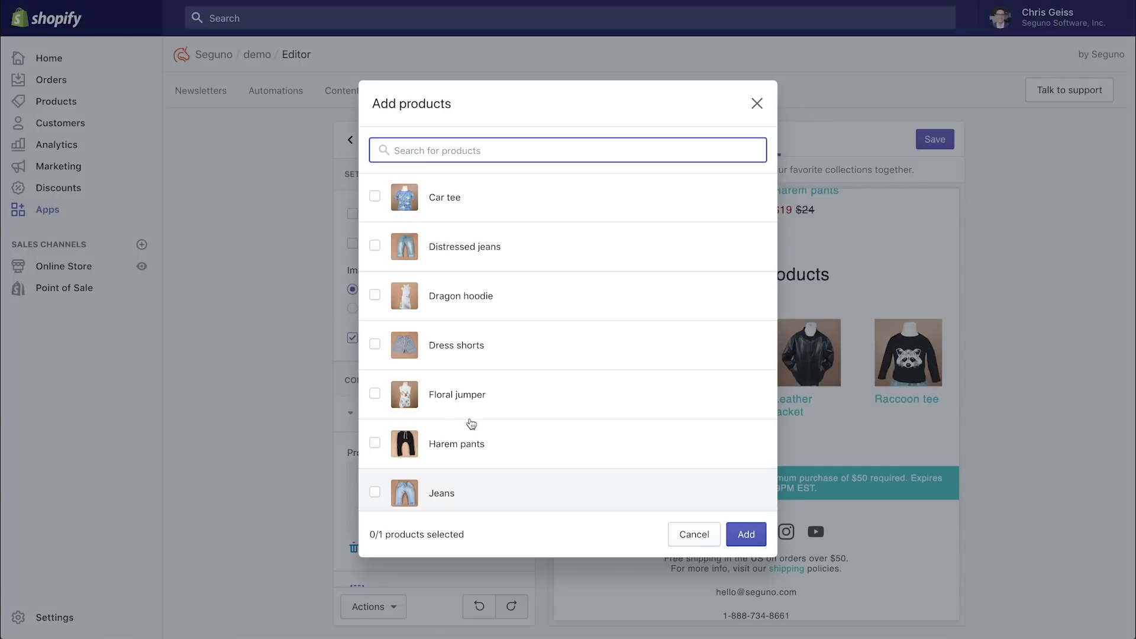
scroll(471, 424, "down", 5)
scroll(472, 424, "down", 2)
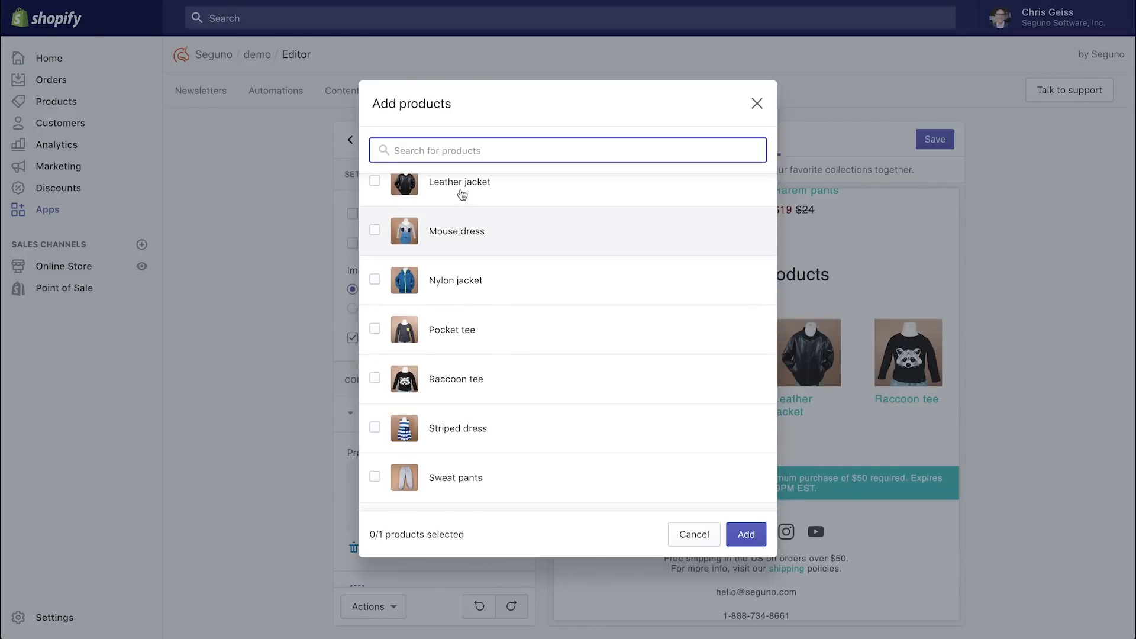
left_click(465, 183)
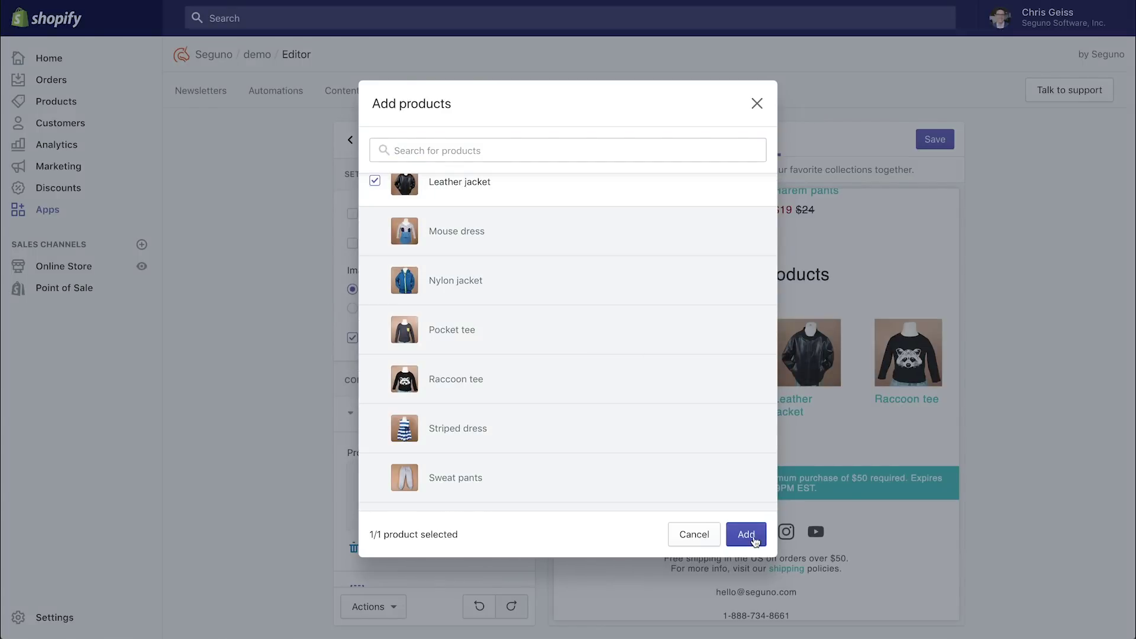
left_click(753, 538)
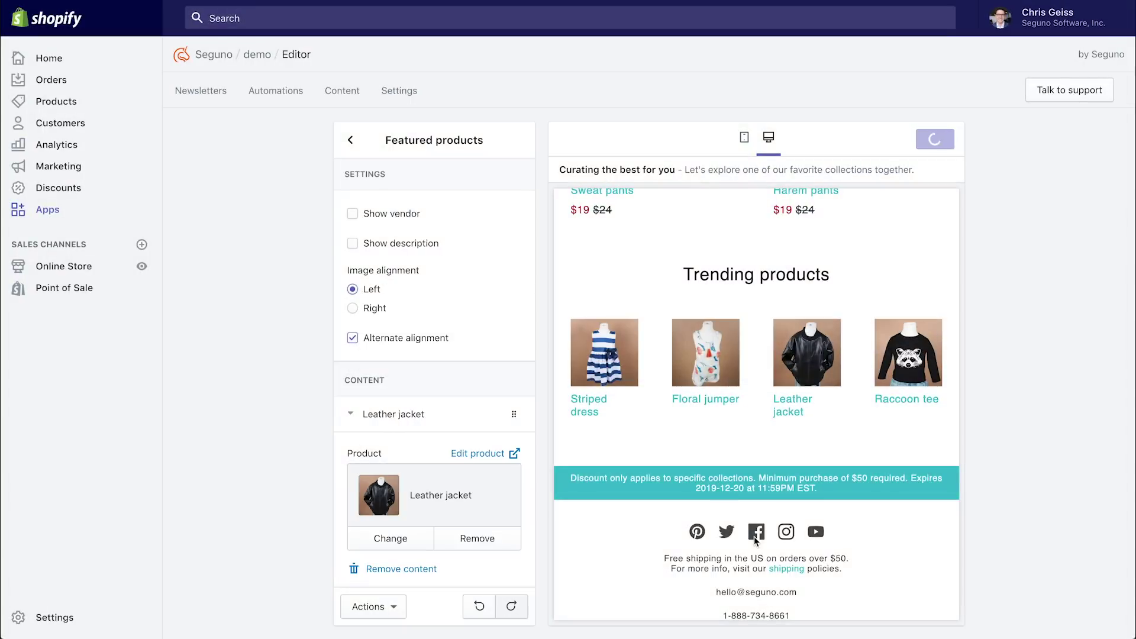
scroll(761, 530, "down", 2)
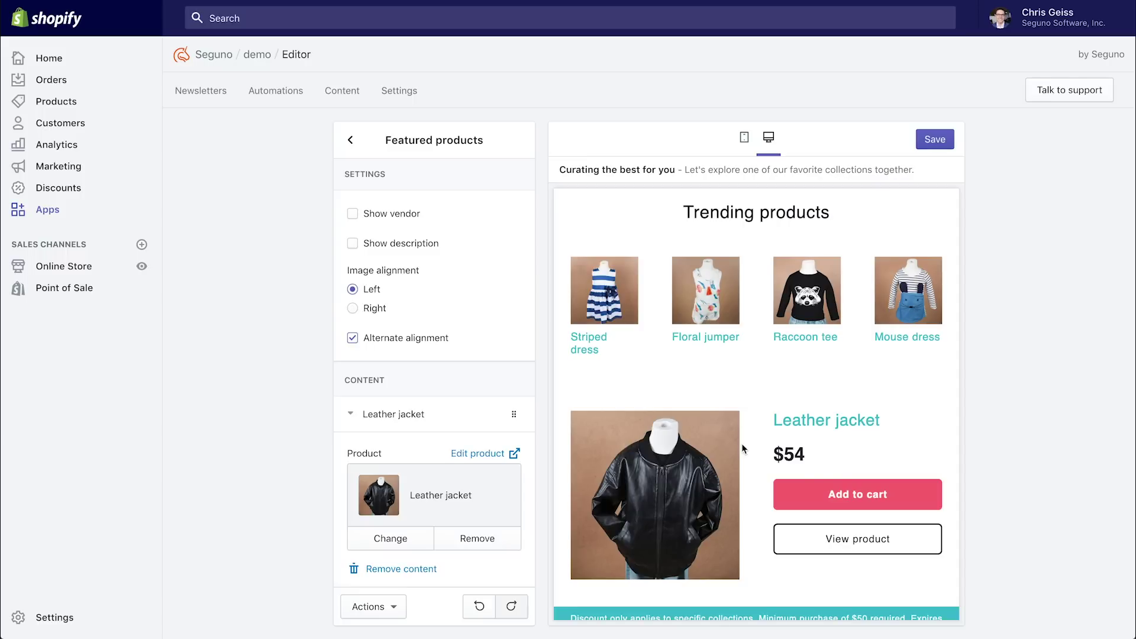
scroll(770, 458, "down", 1)
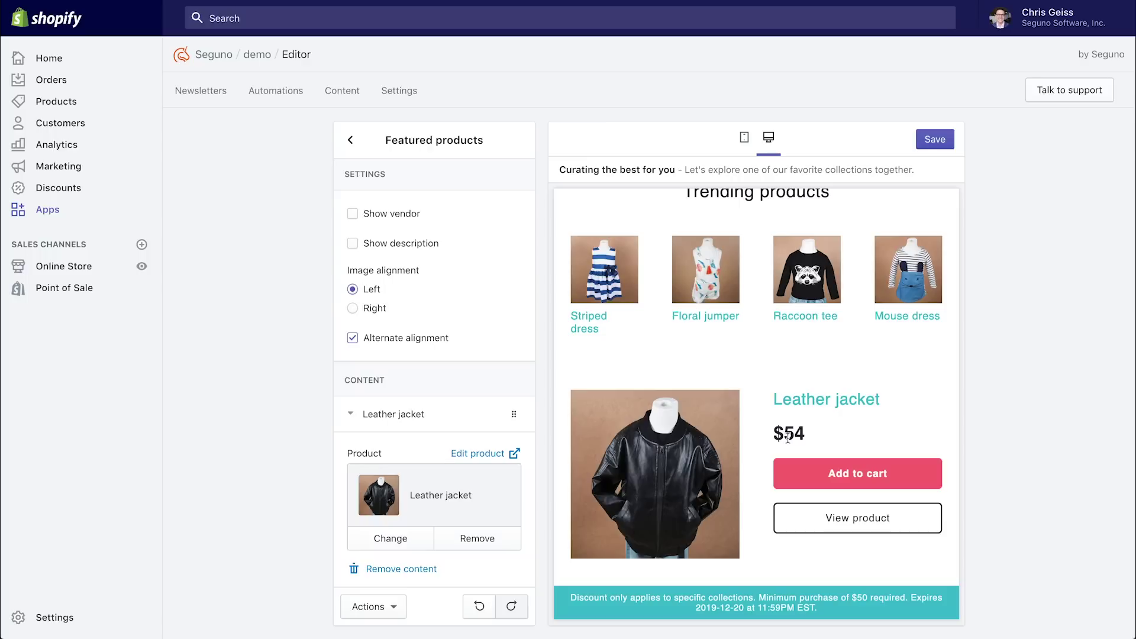
scroll(760, 390, "down", 1)
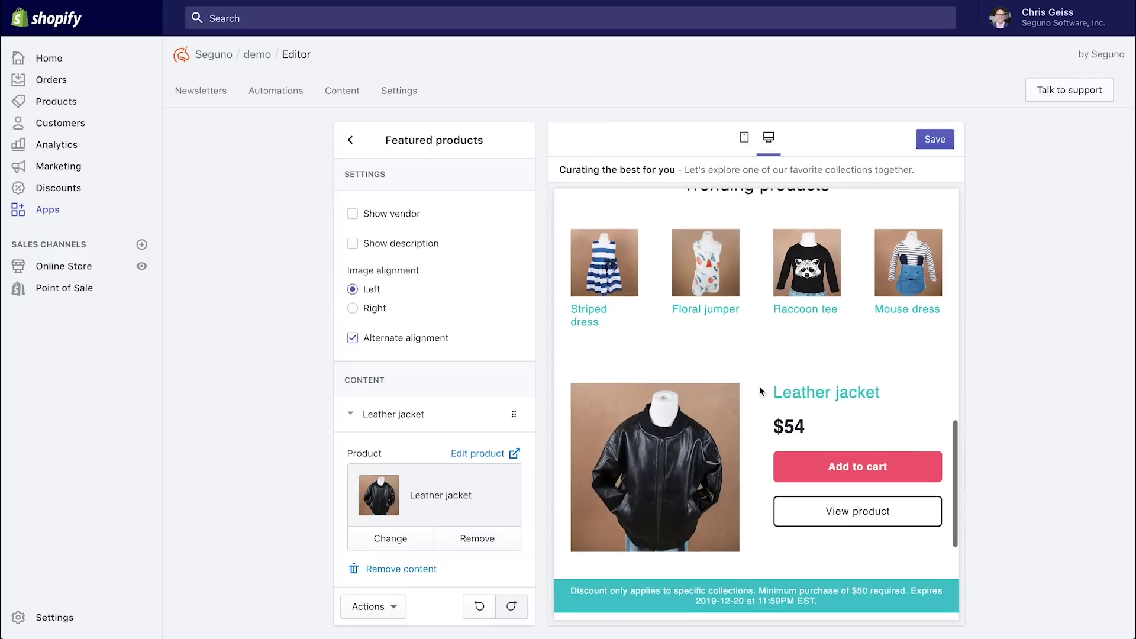
scroll(759, 386, "up", 6)
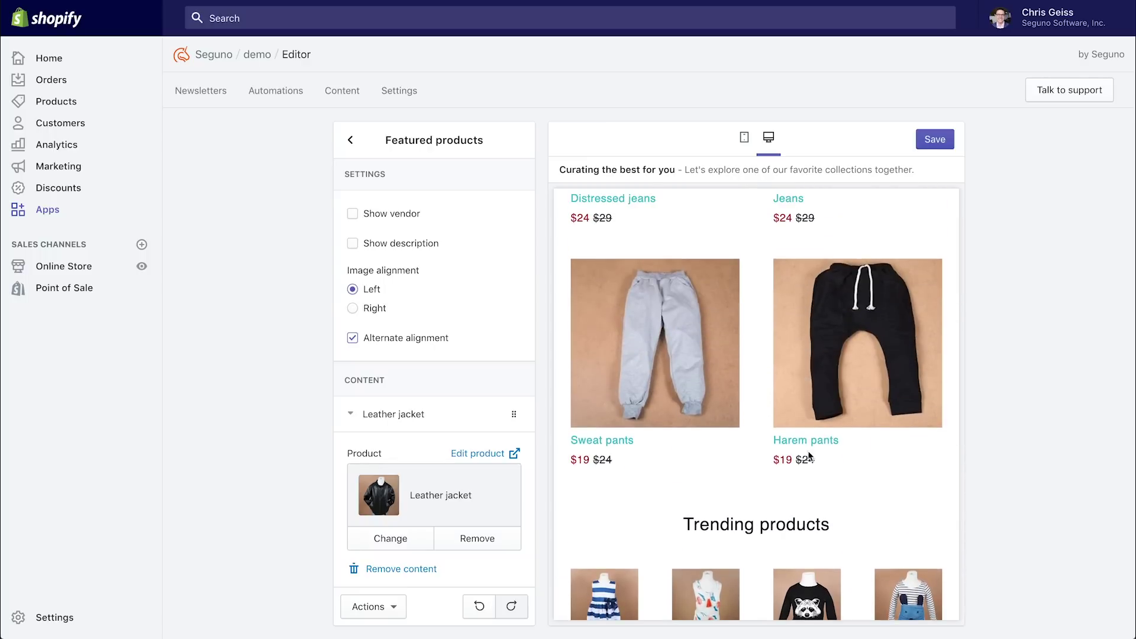
scroll(752, 499, "down", 6)
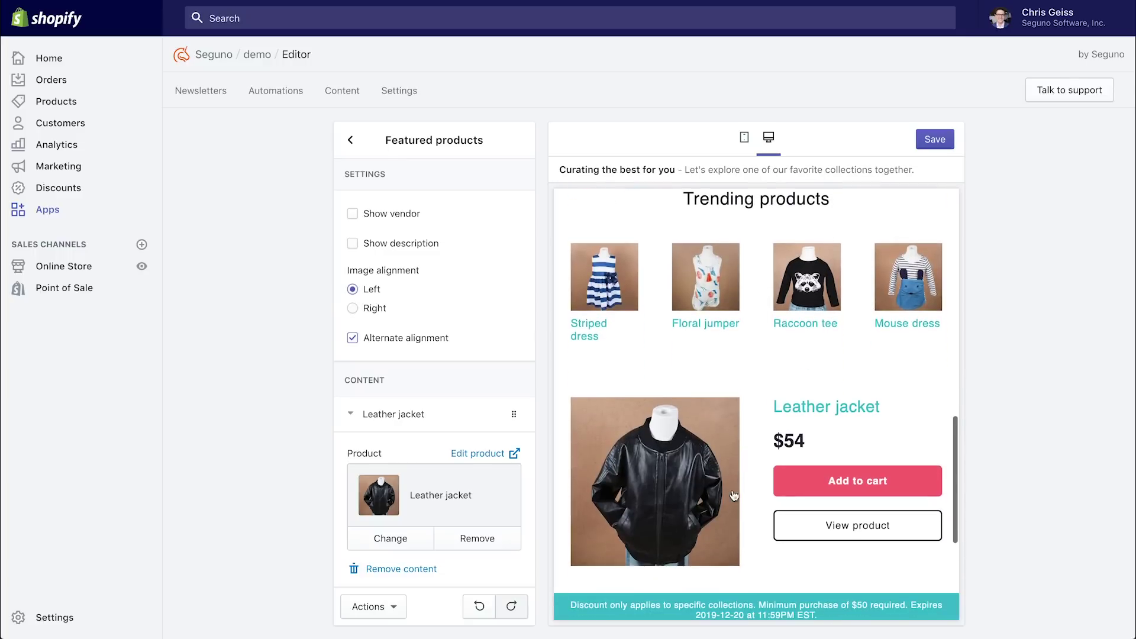
scroll(484, 538, "down", 2)
- Delete the Leather jacket section, save the newsletter, and go back to the demo overview
left_click(405, 572)
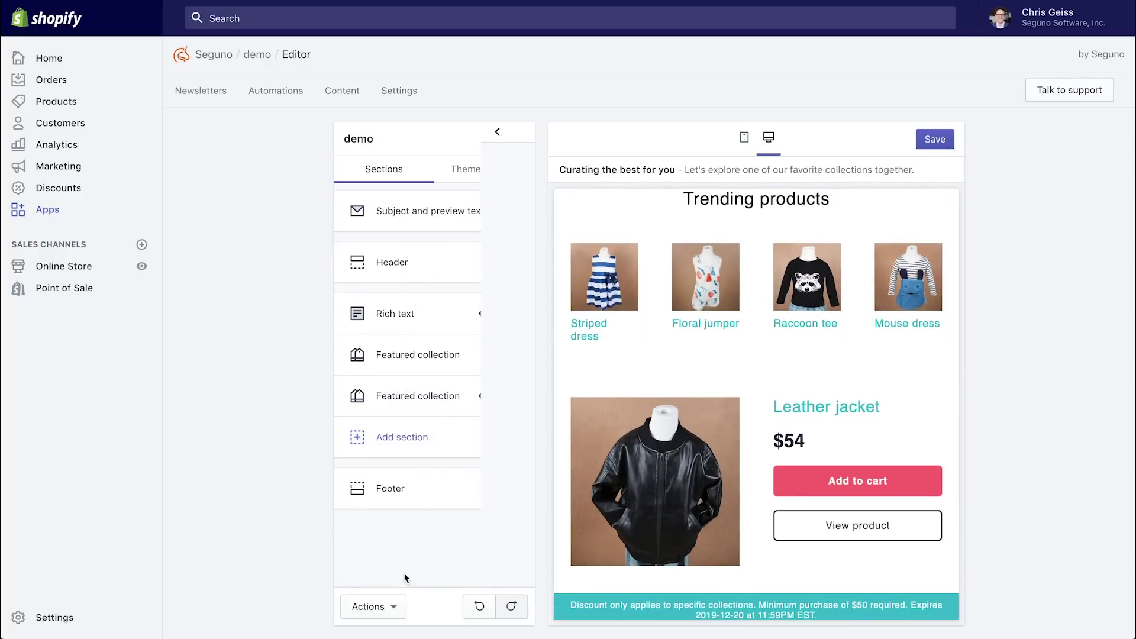
scroll(766, 367, "up", 2)
scroll(765, 367, "up", 1)
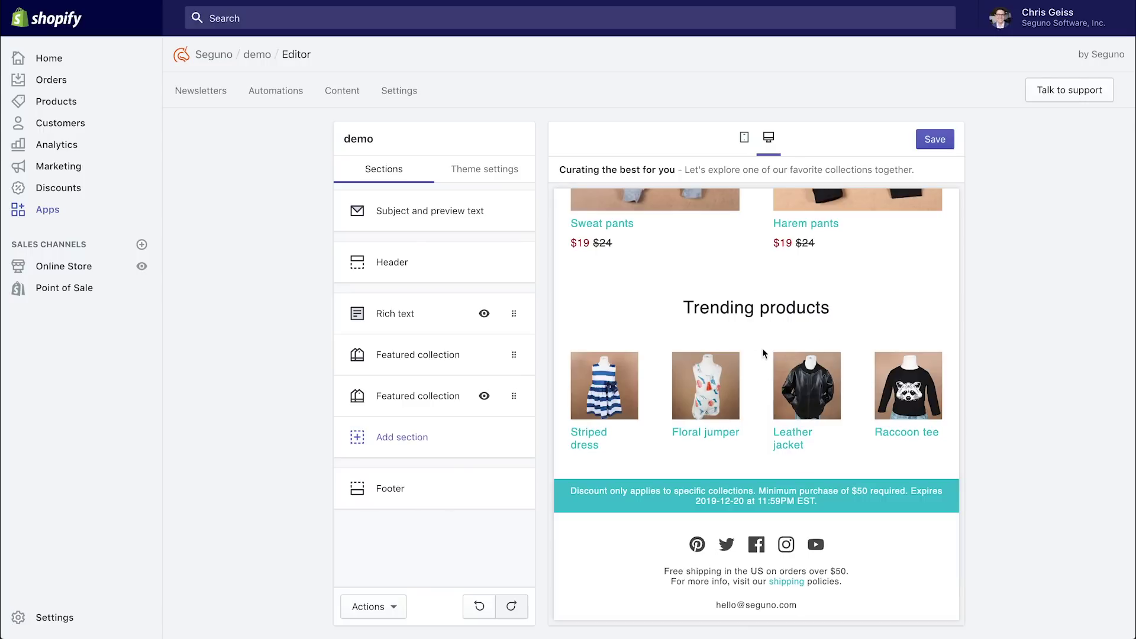
scroll(755, 332, "up", 15)
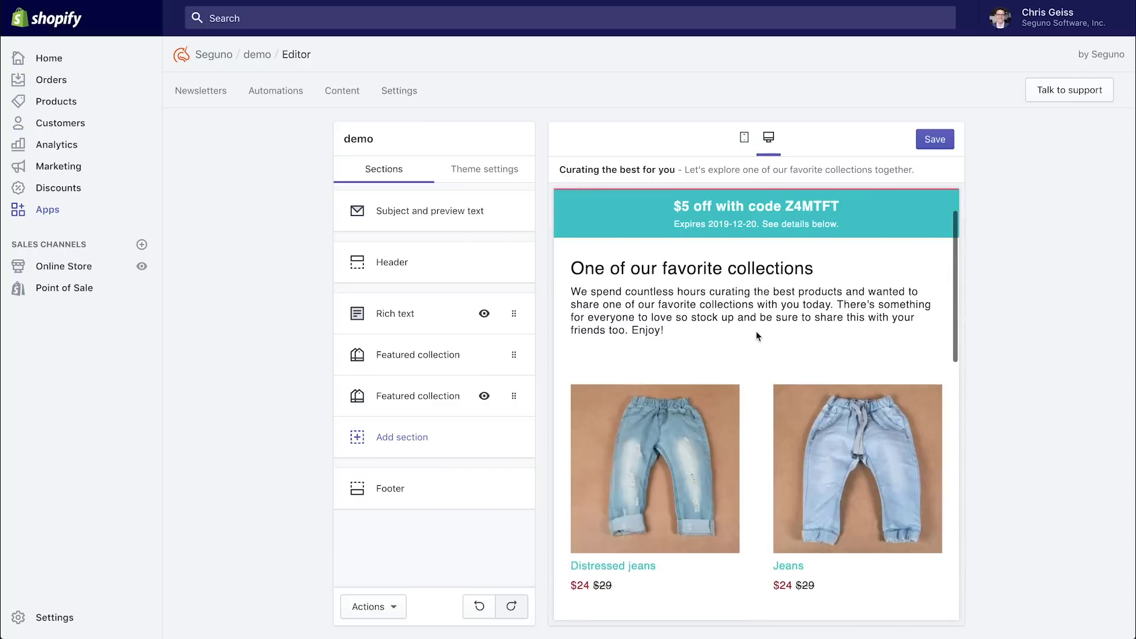
left_click(932, 134)
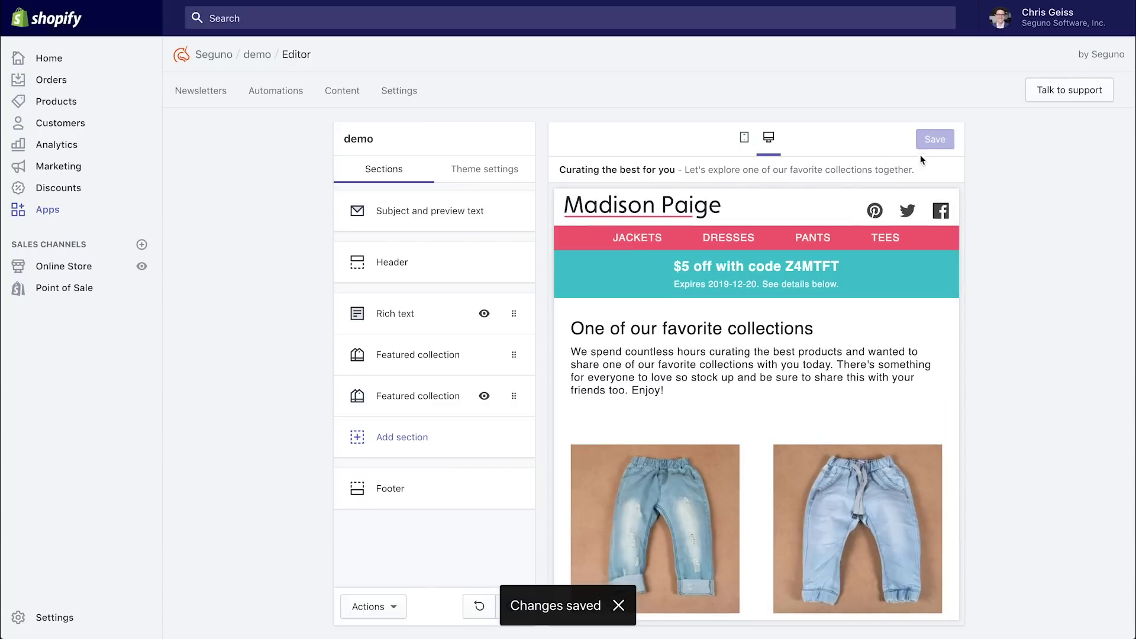
left_click(264, 58)
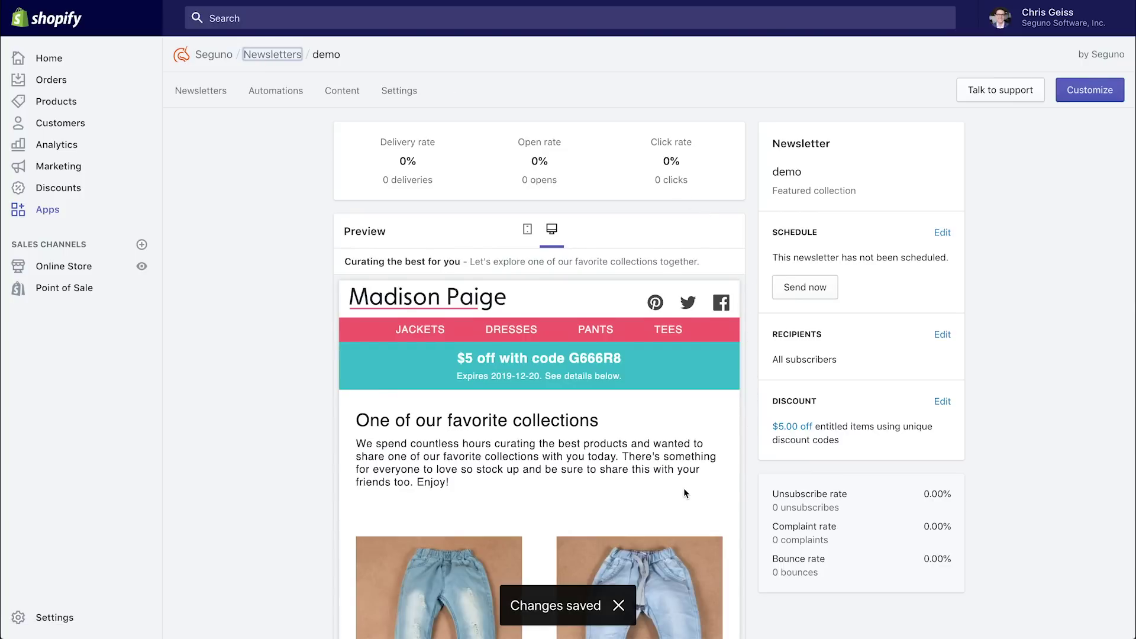
- Replace the newsletter's PANTS-SALE discount code with FALLSALE and save it
scroll(684, 487, "down", 2)
scroll(684, 491, "down", 5)
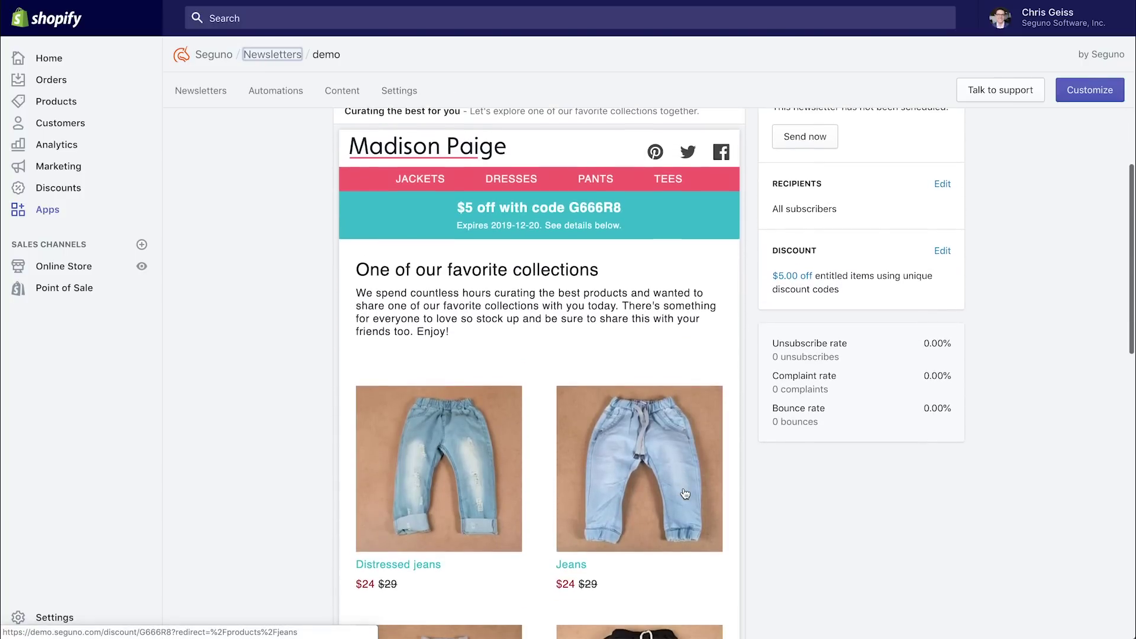
scroll(685, 494, "up", 1)
scroll(686, 494, "down", 1)
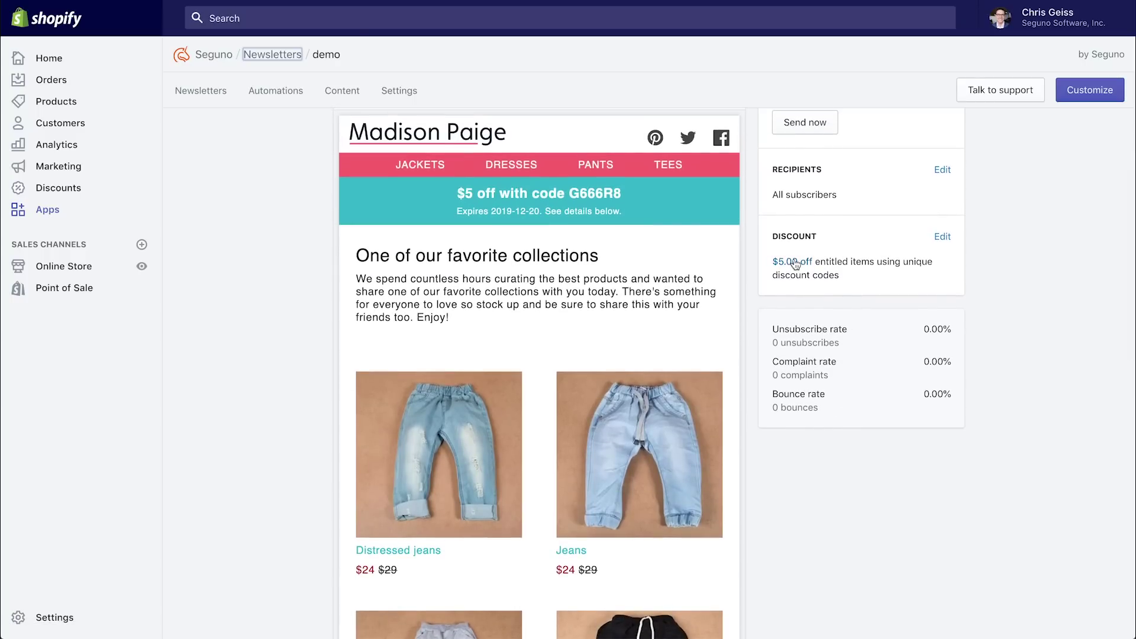
left_click(942, 237)
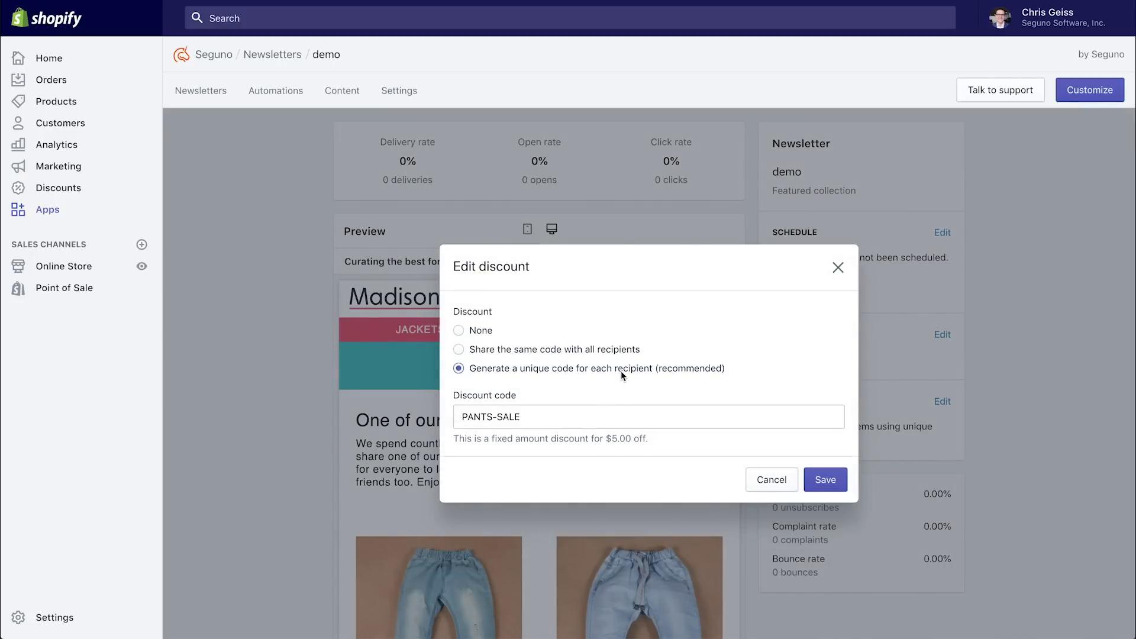
triple_click(599, 417)
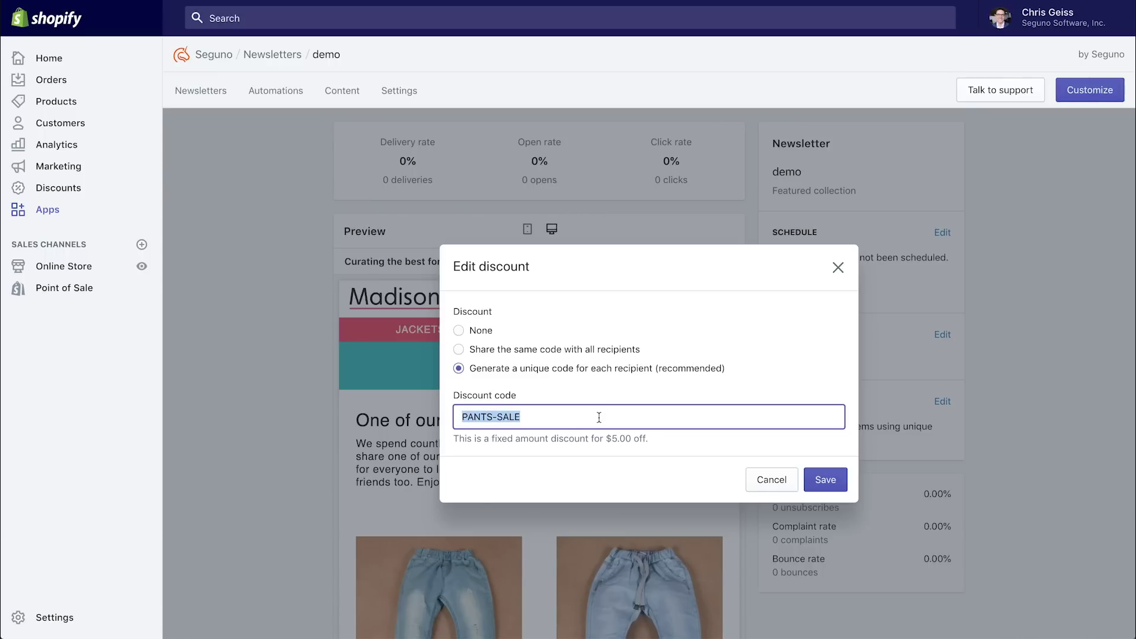
type("FALLSALE")
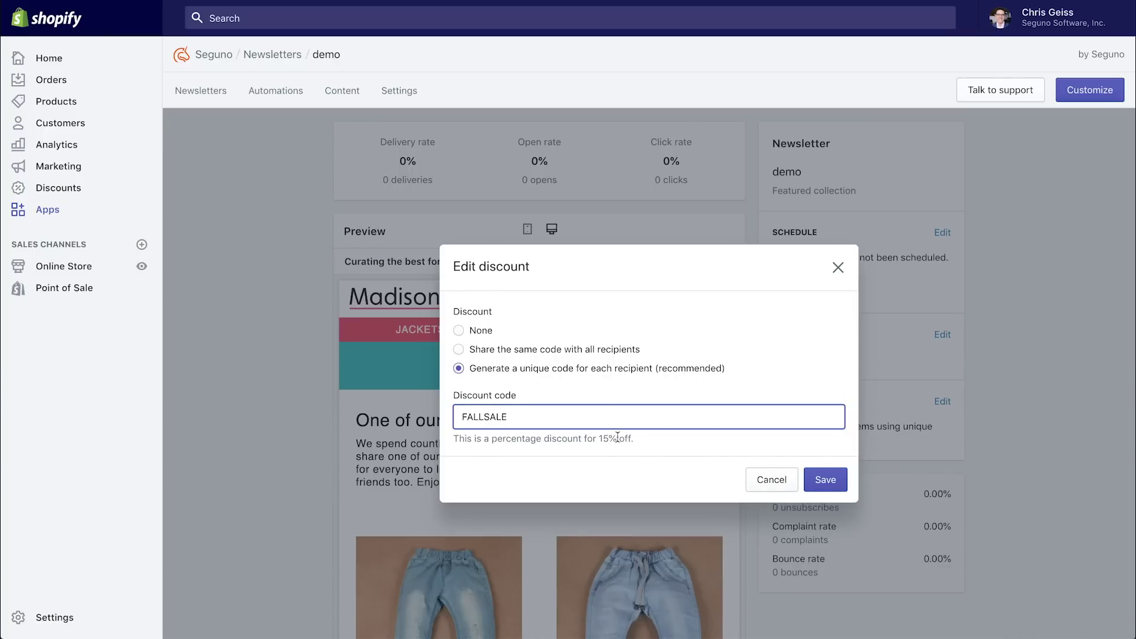
left_click(827, 478)
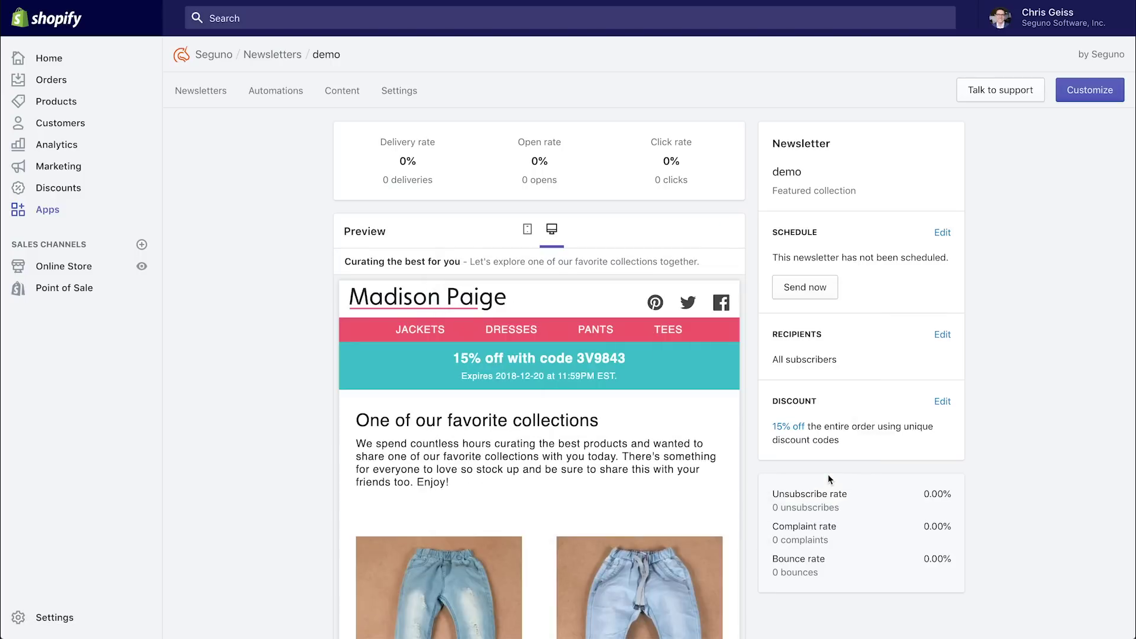
scroll(580, 495, "down", 2)
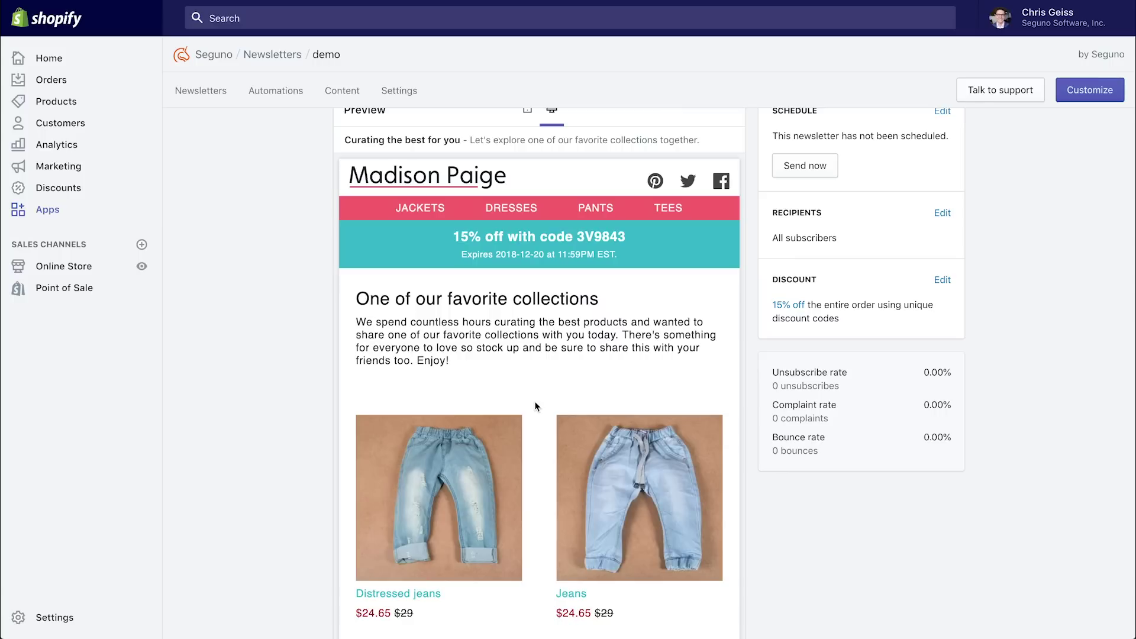
scroll(536, 406, "down", 4)
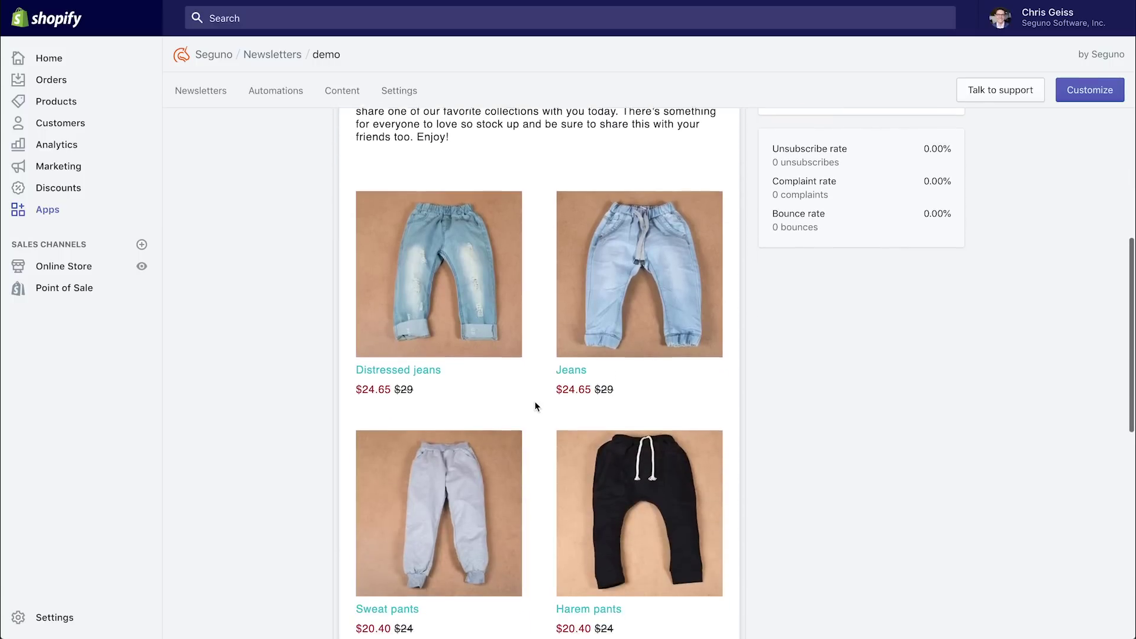
scroll(532, 489, "down", 1)
scroll(540, 498, "down", 7)
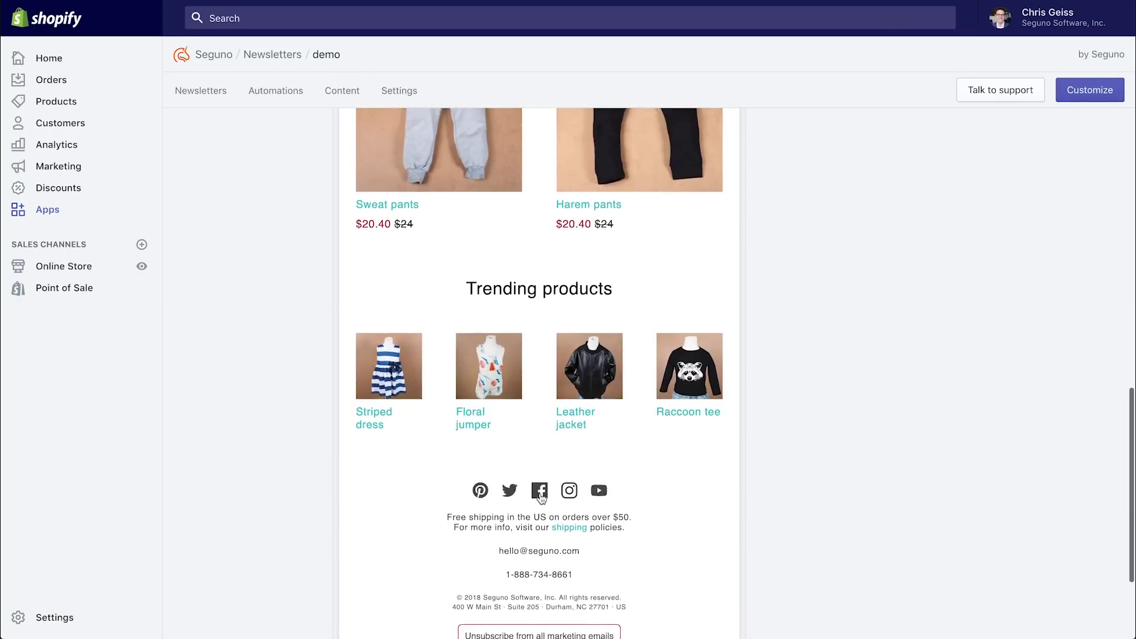
scroll(541, 497, "down", 2)
scroll(541, 498, "up", 3)
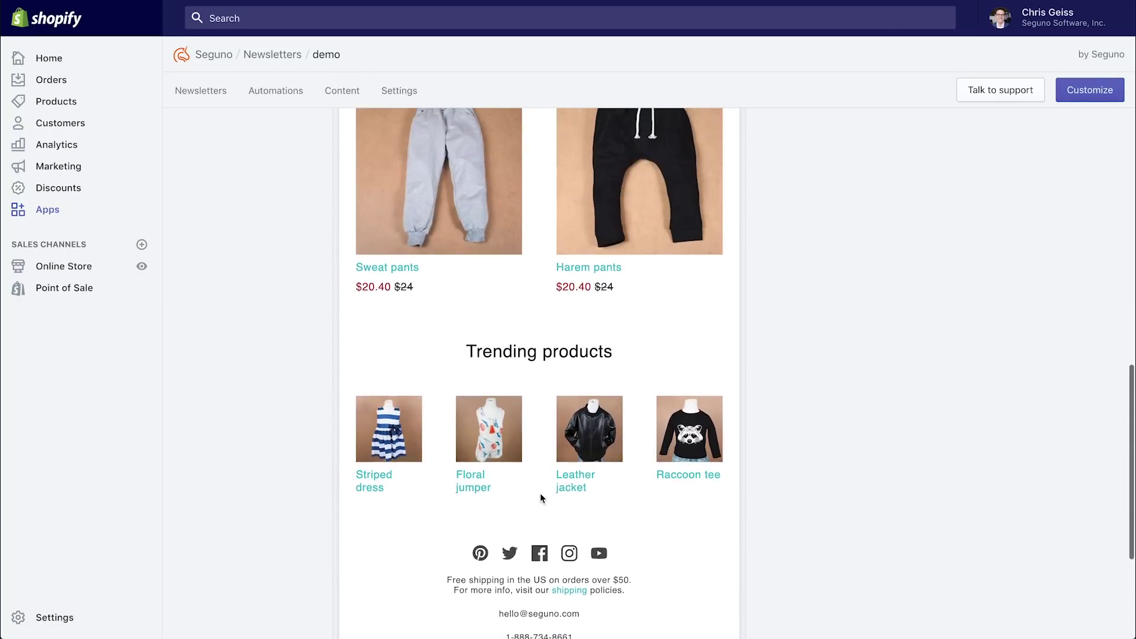
scroll(541, 498, "up", 2)
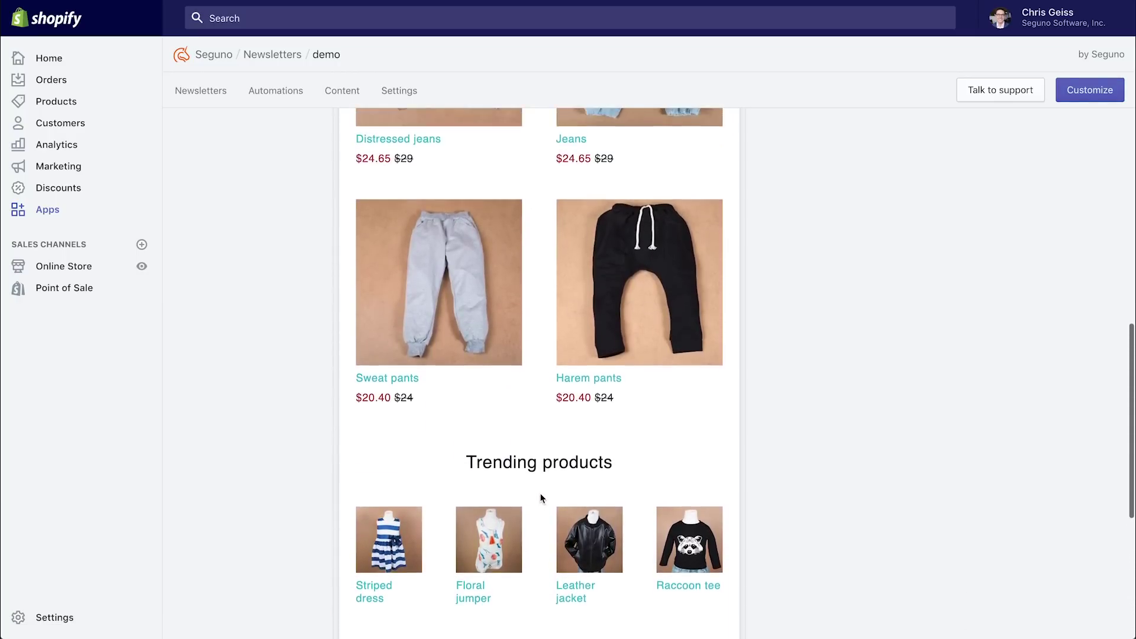
scroll(541, 498, "up", 7)
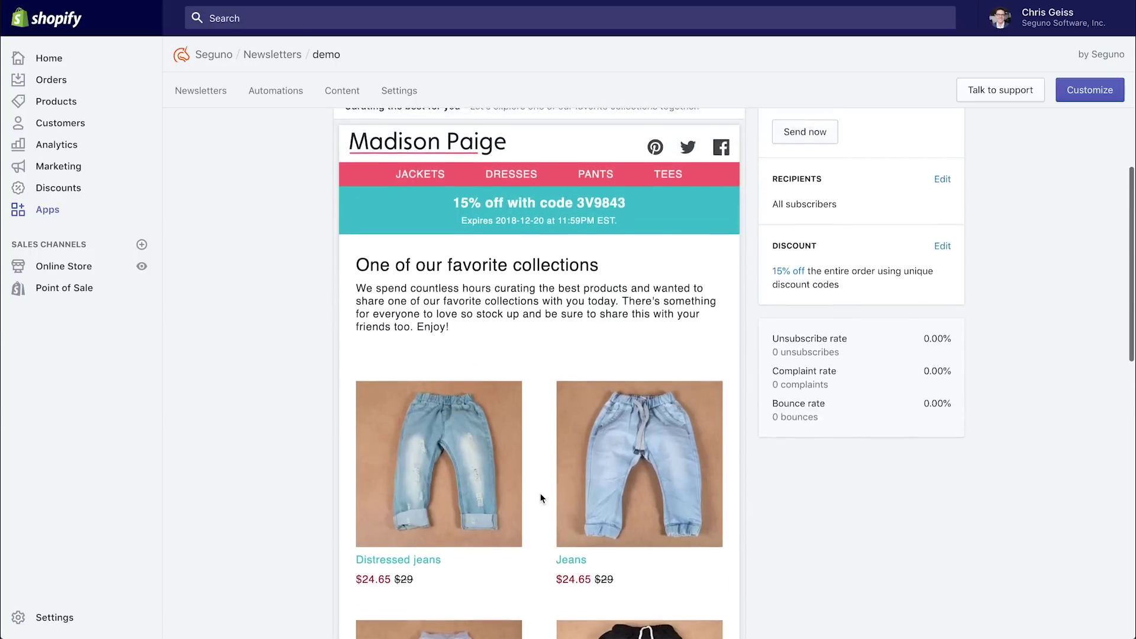
scroll(540, 498, "up", 3)
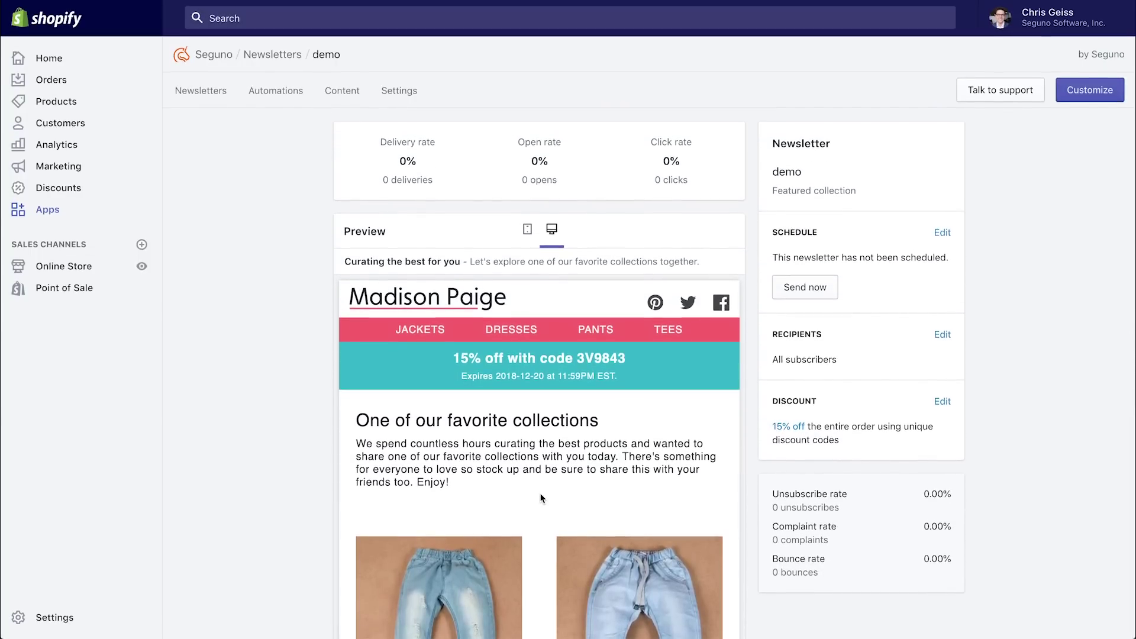
- Exclude the 'Purchased in the last week' customer group from the newsletter's recipients
left_click(944, 335)
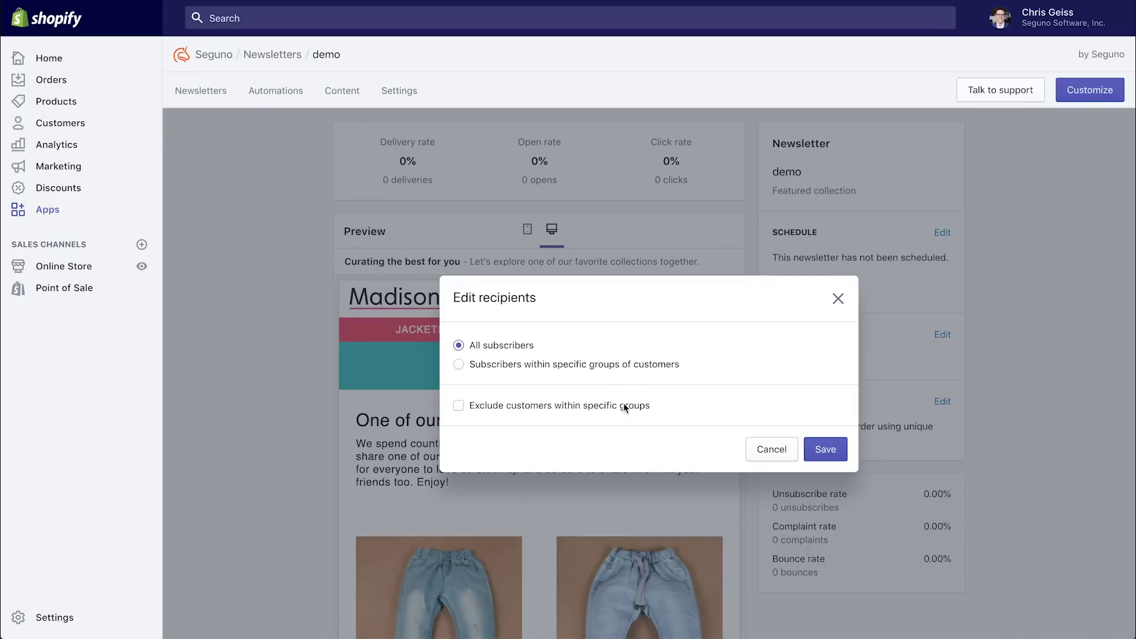
left_click(605, 410)
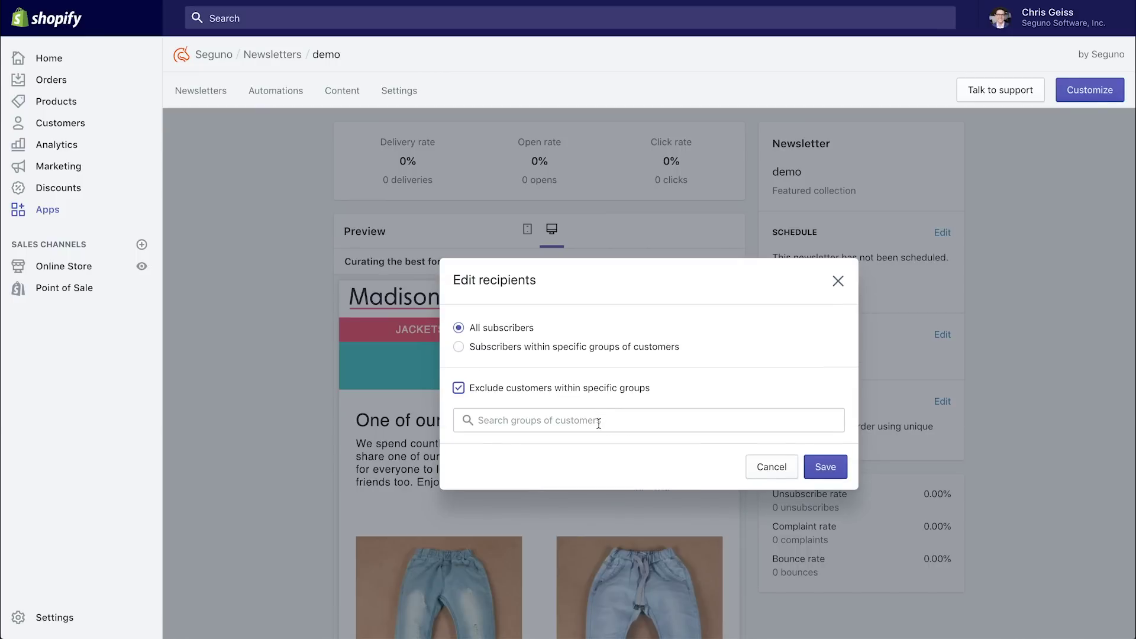
left_click(599, 422)
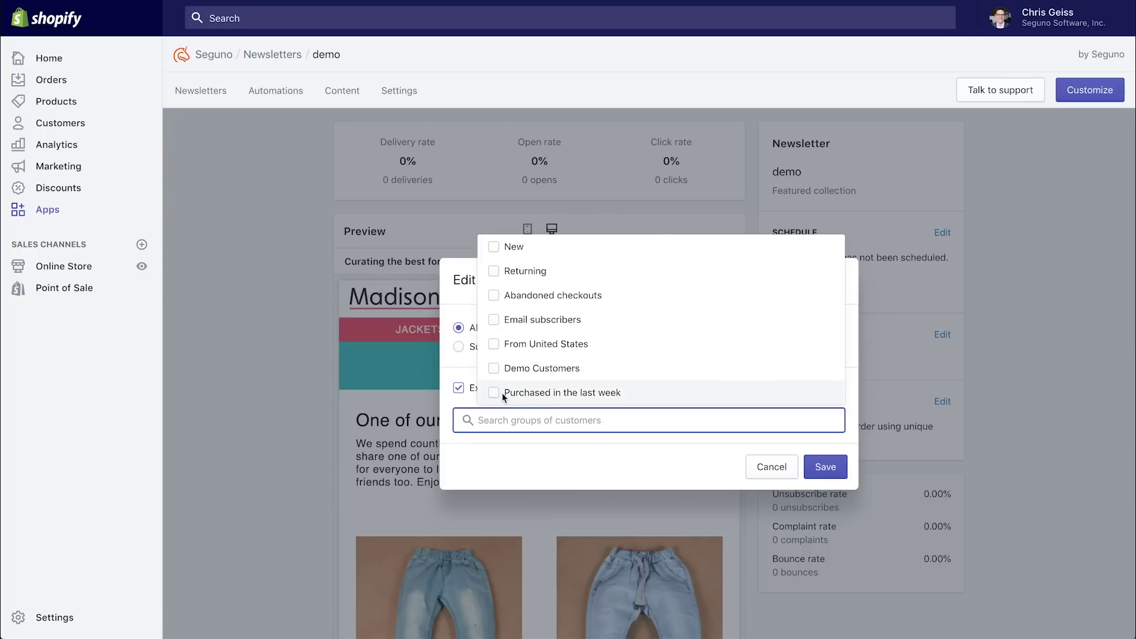
left_click(496, 392)
left_click(655, 439)
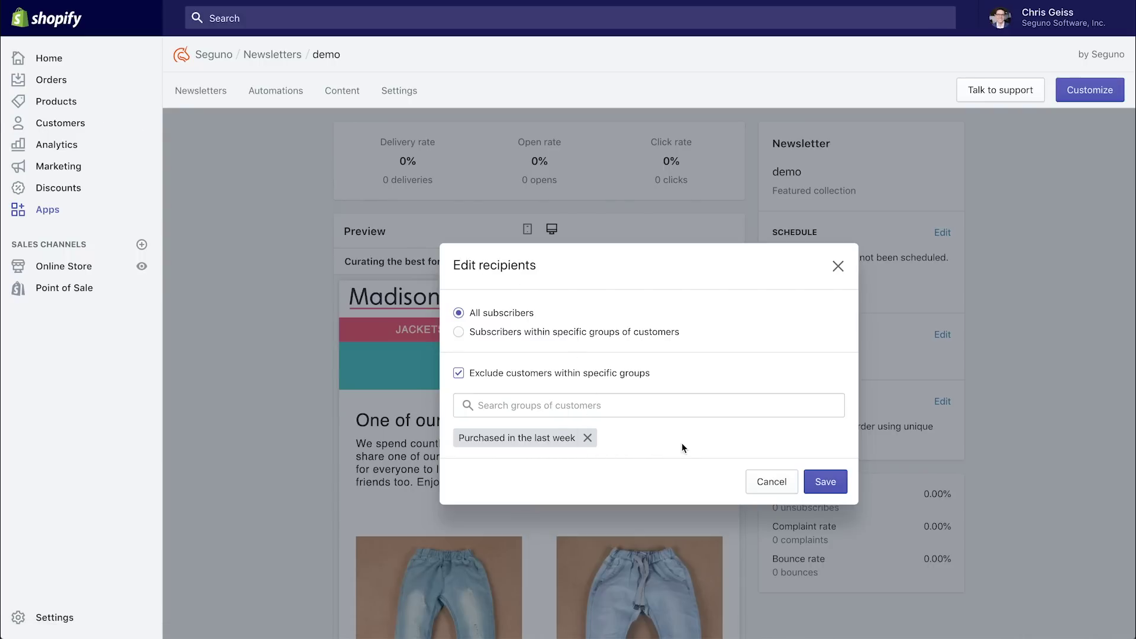
left_click(824, 480)
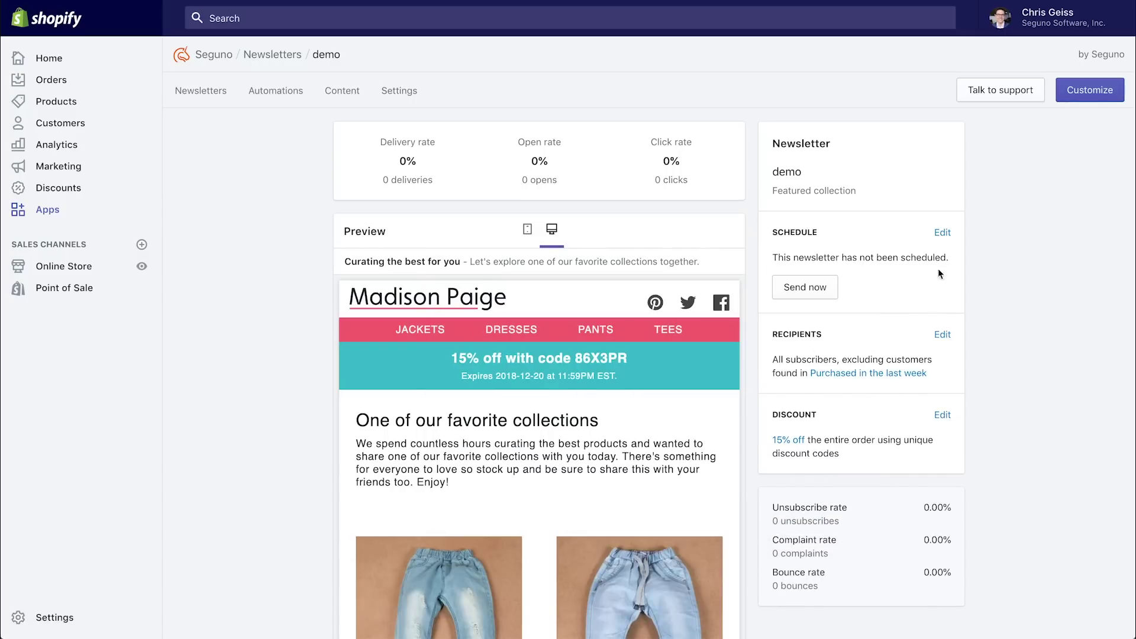
- Schedule the demo newsletter's delivery for December 11, 2018 at 9:00am
left_click(944, 233)
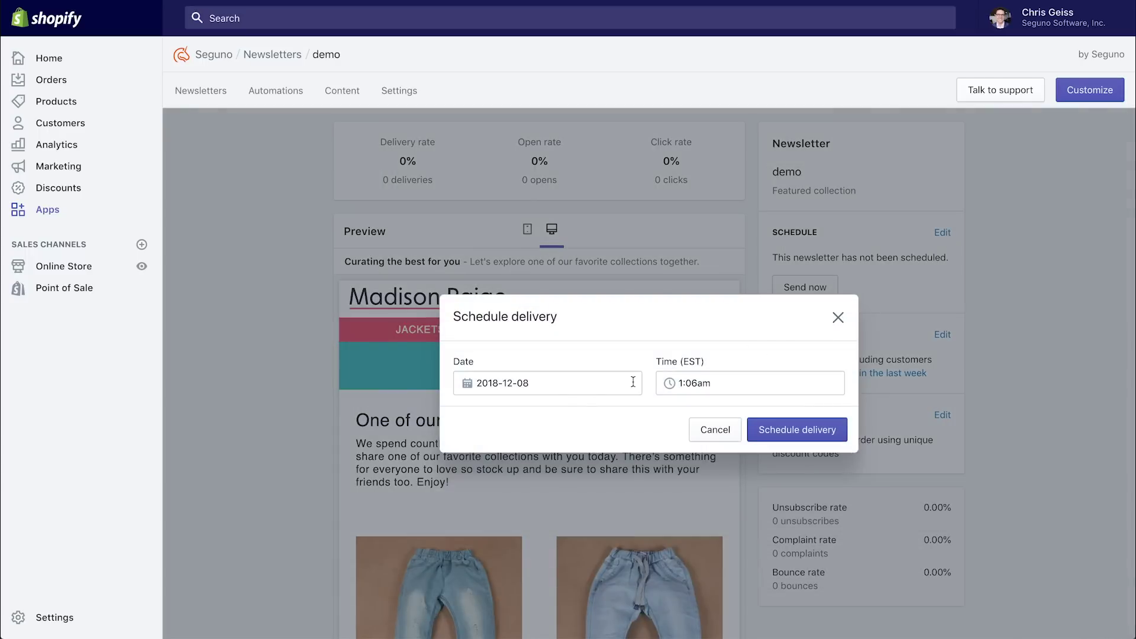
left_click(561, 384)
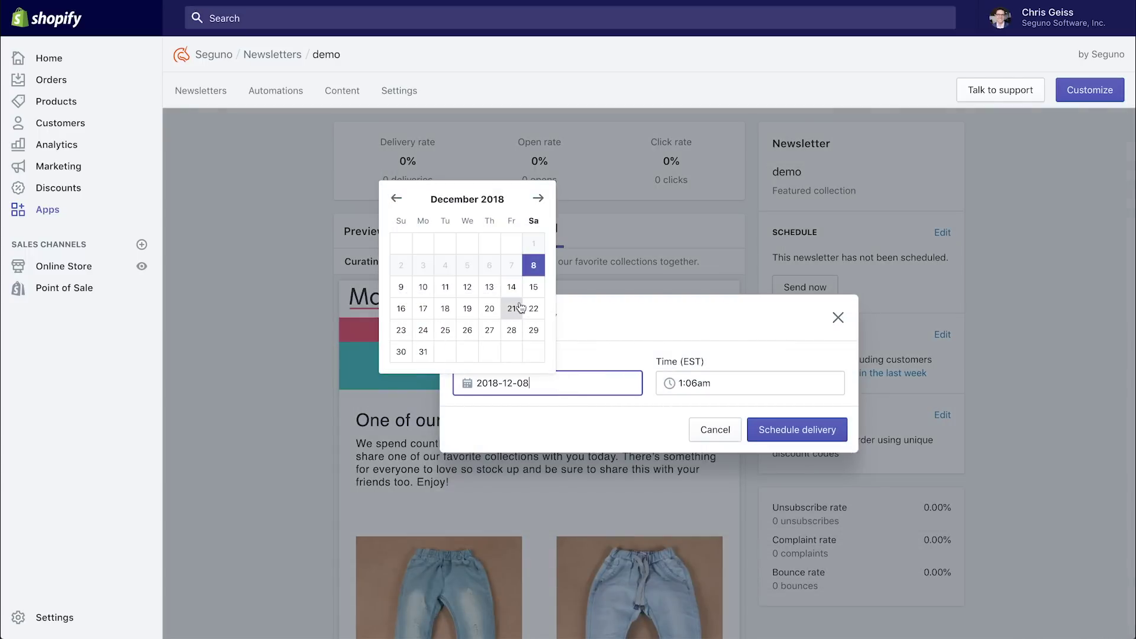
left_click(446, 288)
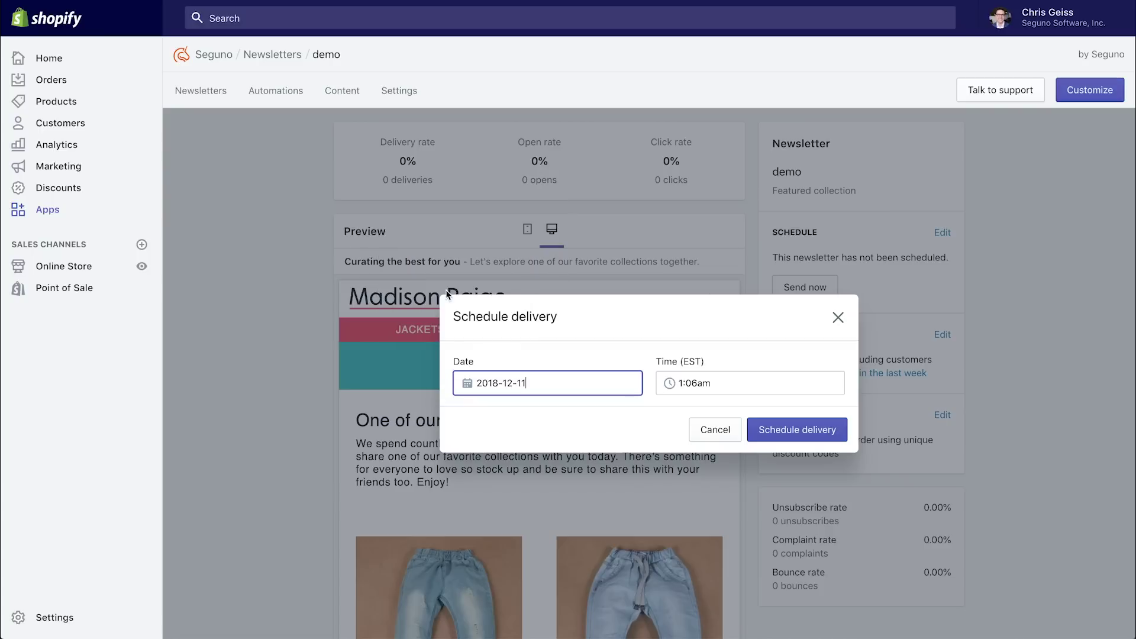
left_click(693, 377)
scroll(684, 449, "down", 3)
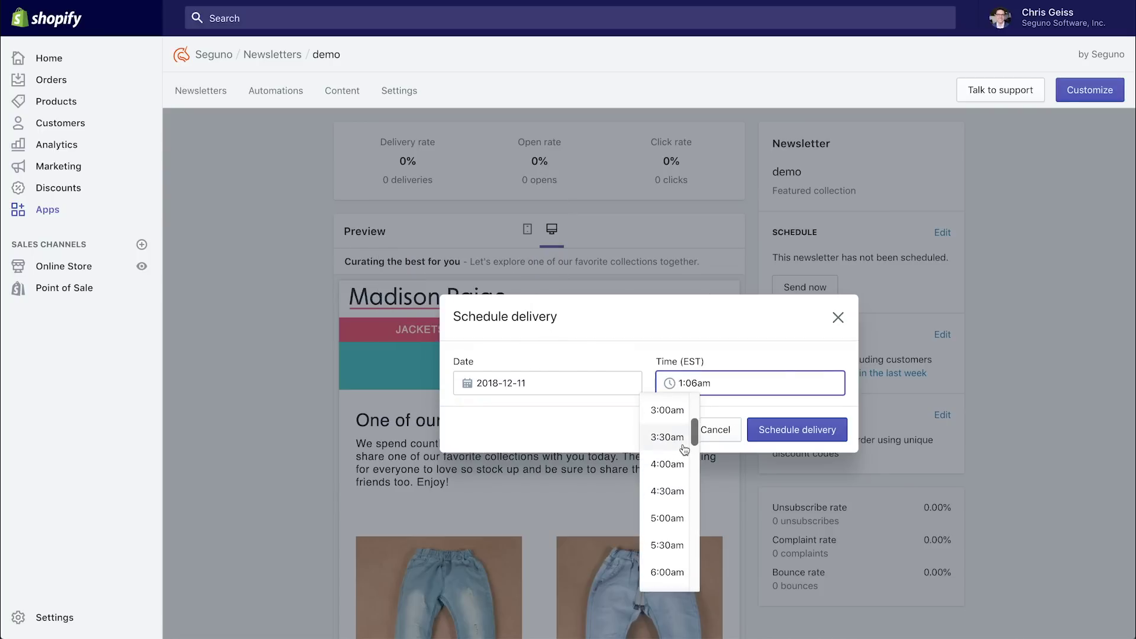
scroll(683, 453, "down", 5)
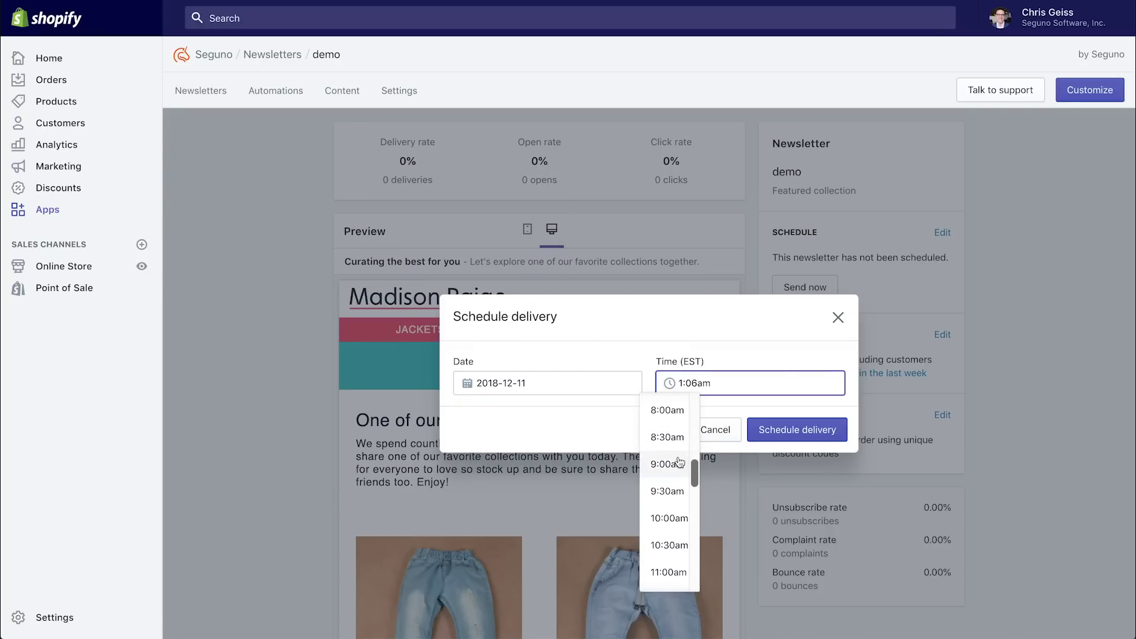
left_click(678, 463)
left_click(803, 429)
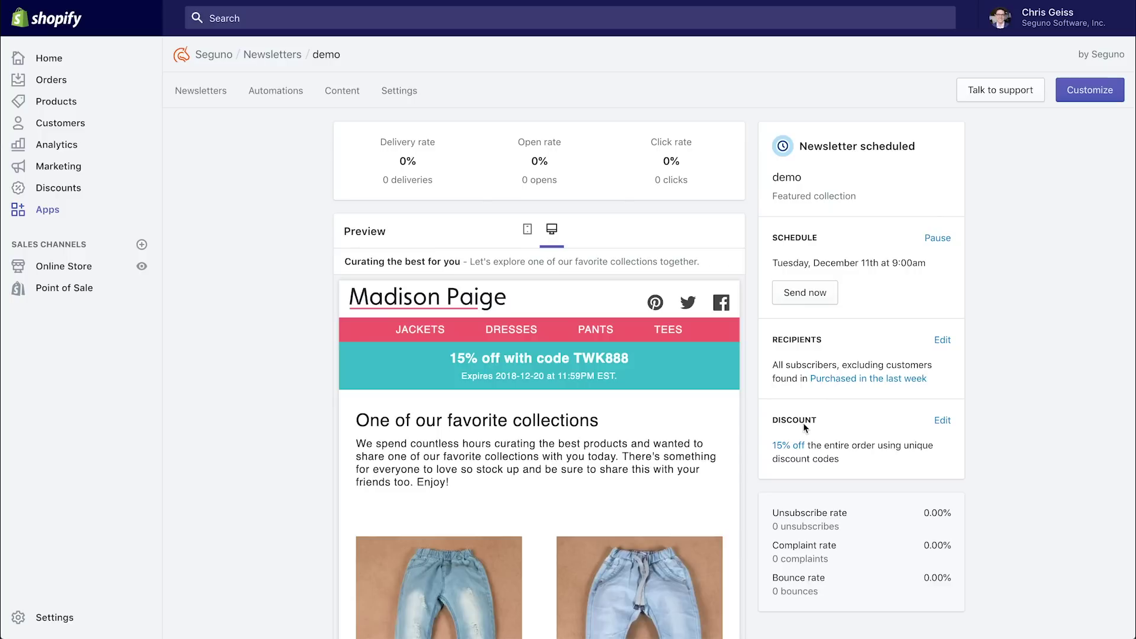
- Leave the newsletter page for the Automations list
scroll(614, 482, "down", 10)
scroll(613, 491, "up", 11)
left_click(282, 105)
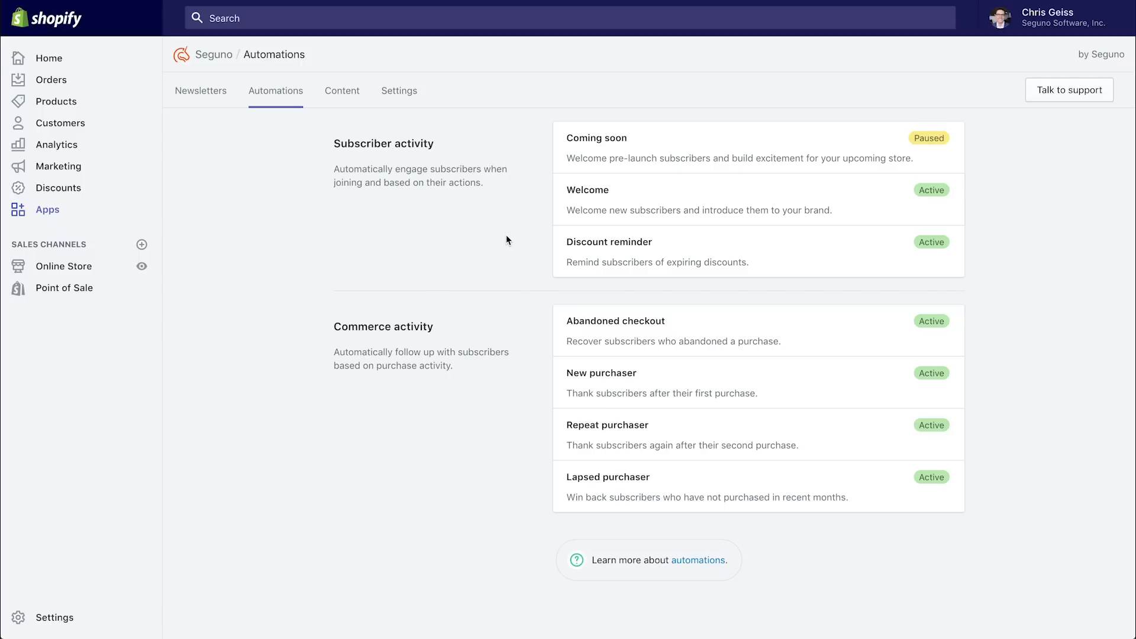
- Open the Abandoned checkout automation from the Commerce activity list
mouse_move(570, 137)
mouse_move(567, 323)
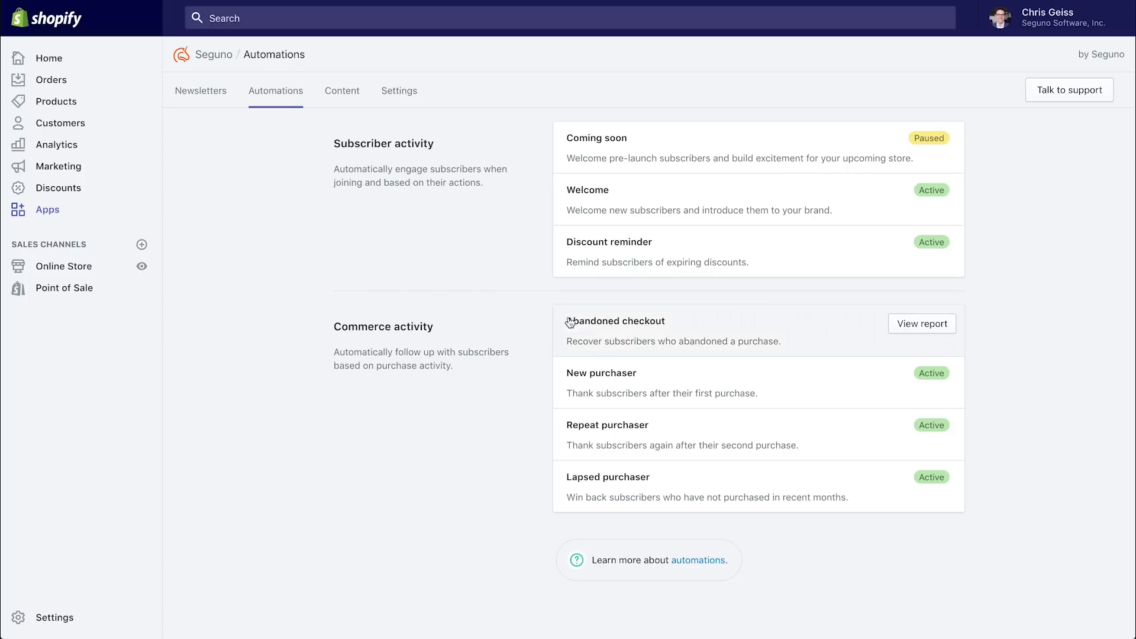
left_click(742, 324)
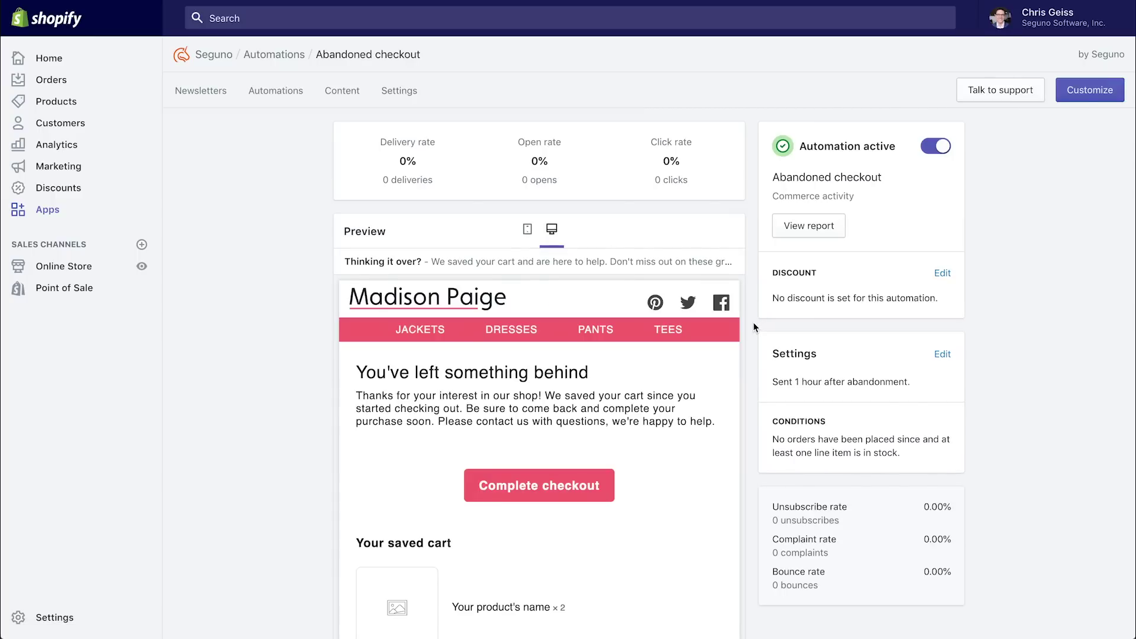
- Scroll through the Abandoned checkout automation page to review its email and settings
scroll(754, 327, "down", 3)
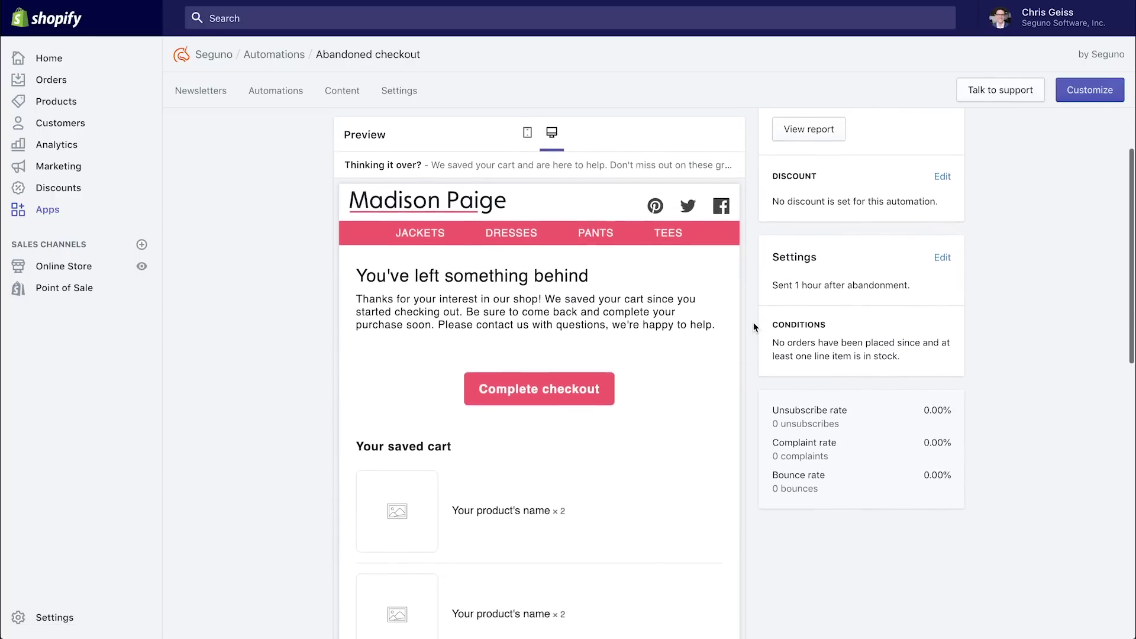
scroll(754, 327, "up", 3)
scroll(754, 327, "down", 3)
scroll(754, 327, "down", 7)
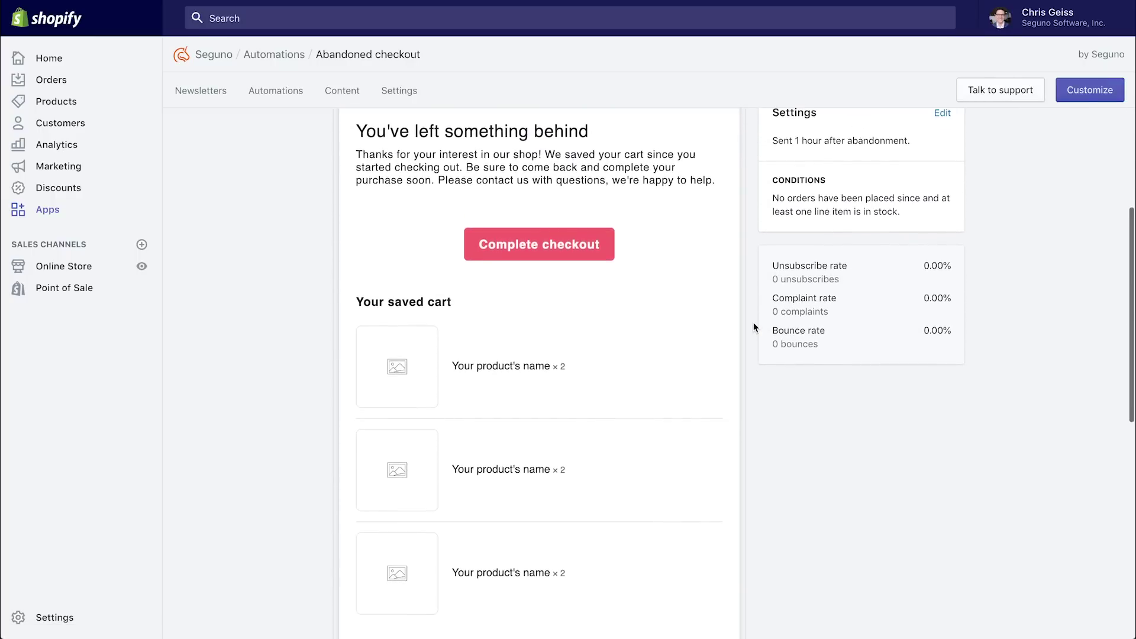
scroll(754, 326, "down", 3)
scroll(754, 327, "up", 6)
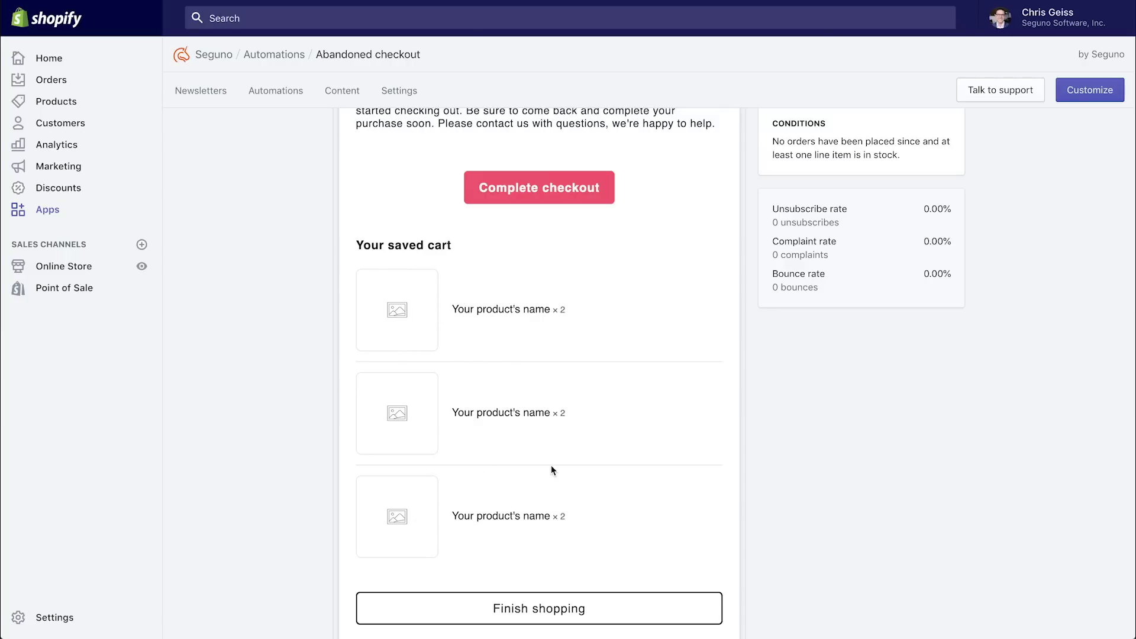
scroll(552, 467, "up", 5)
scroll(551, 465, "up", 1)
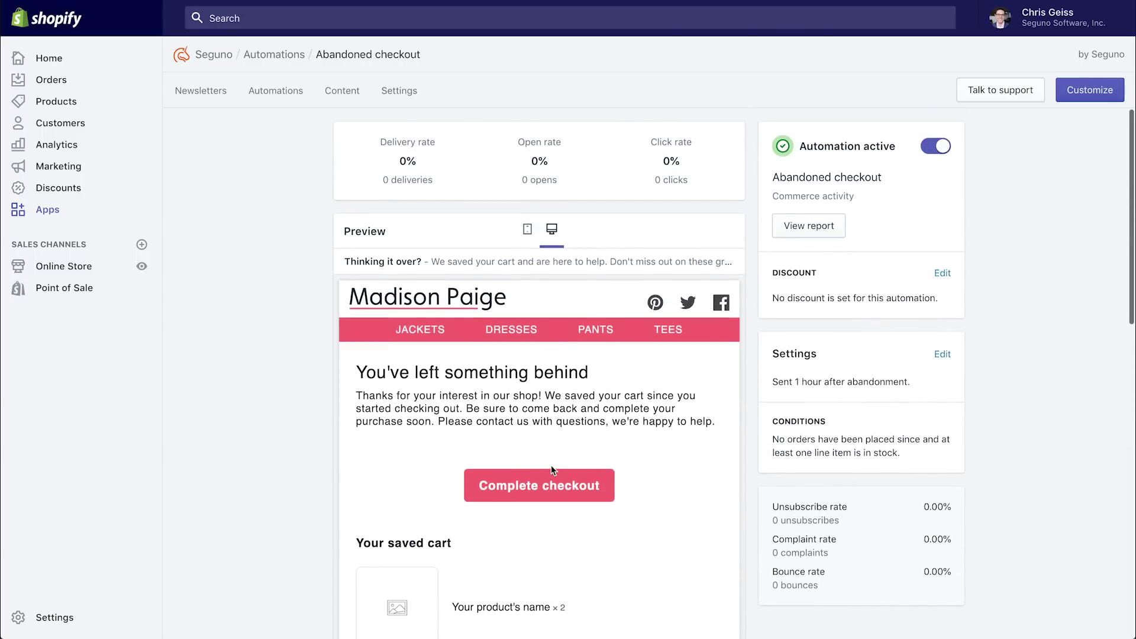
- Preview the 'You've left something behind' email in mobile layout, then return to desktop
left_click(527, 228)
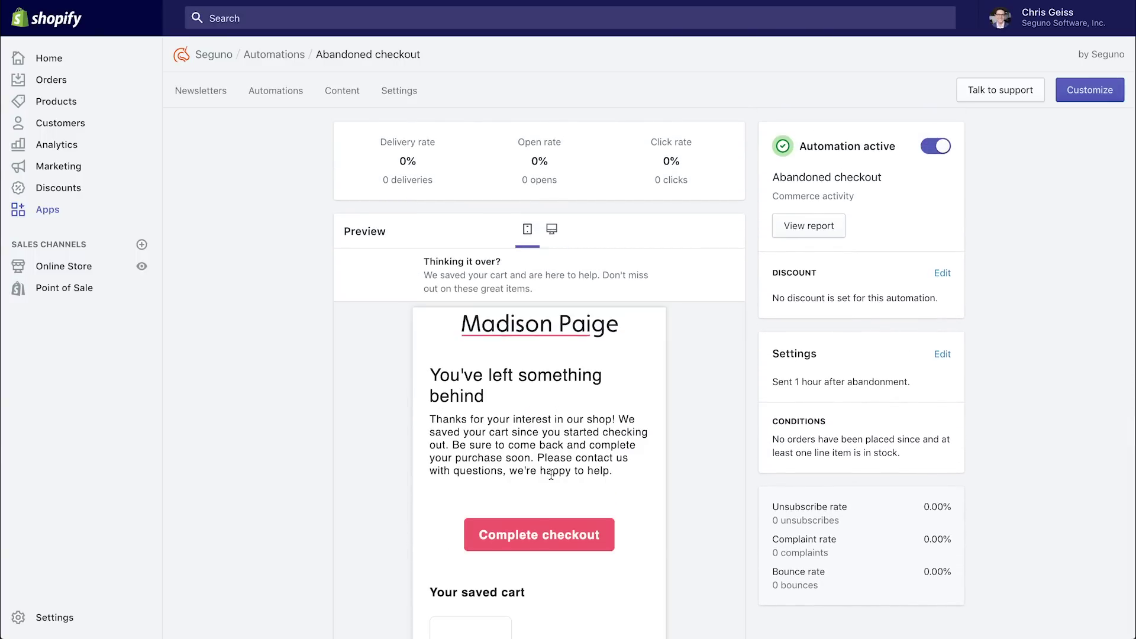
scroll(552, 474, "down", 5)
scroll(552, 474, "down", 8)
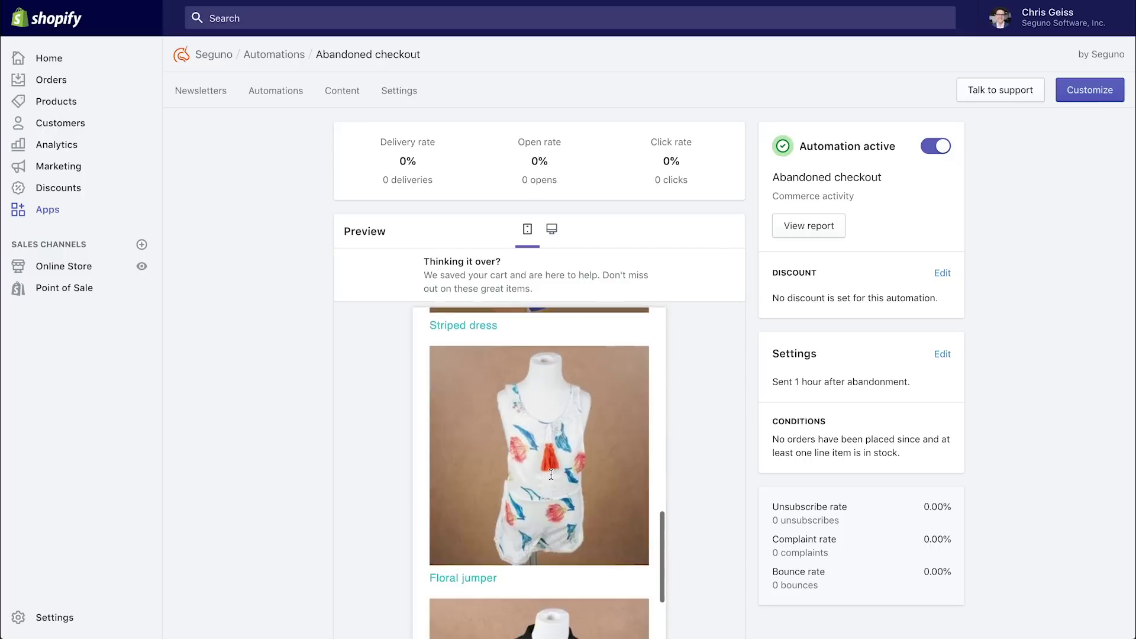
scroll(552, 478, "up", 10)
scroll(552, 479, "up", 5)
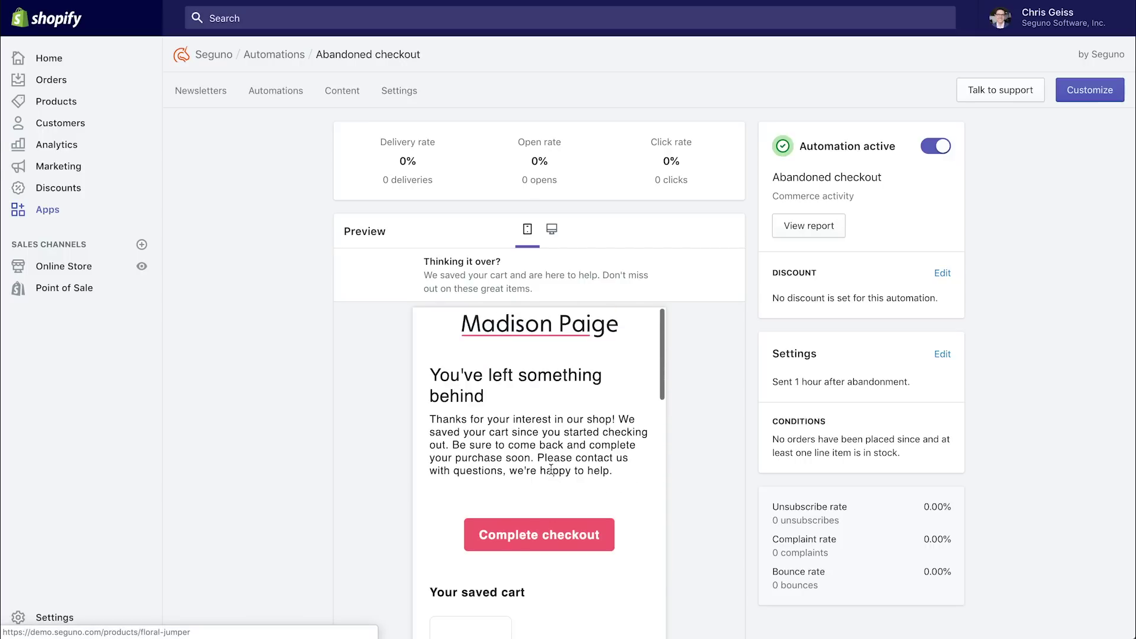
left_click(552, 229)
- Review the trigger: sent 1 hour after abandonment if no order followed and items are in stock
scroll(559, 386, "down", 8)
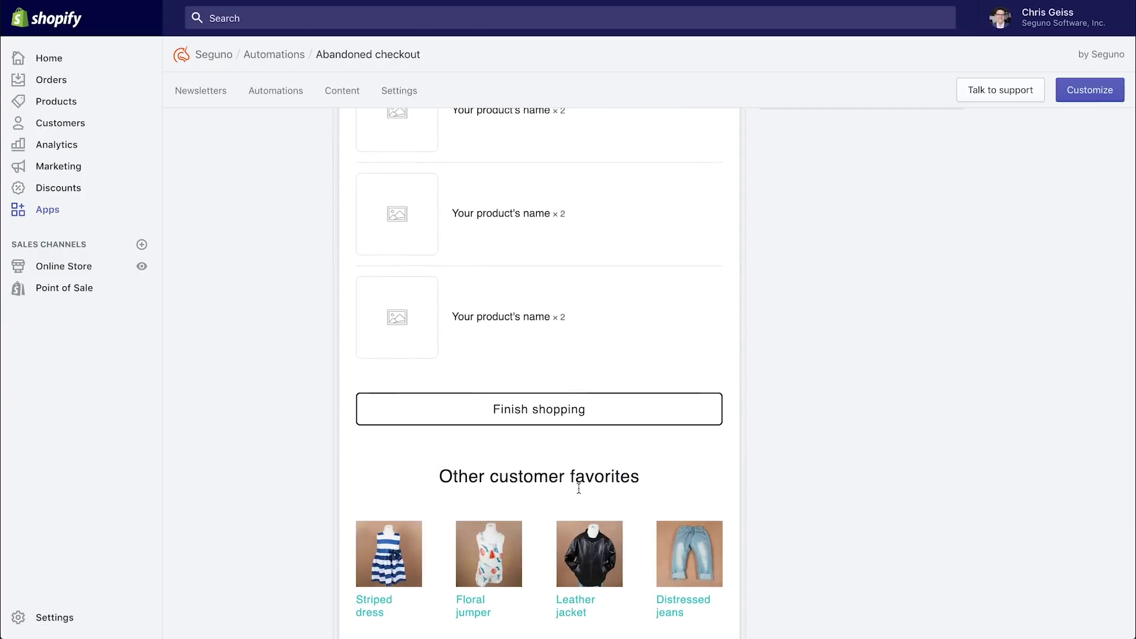
scroll(594, 532, "down", 3)
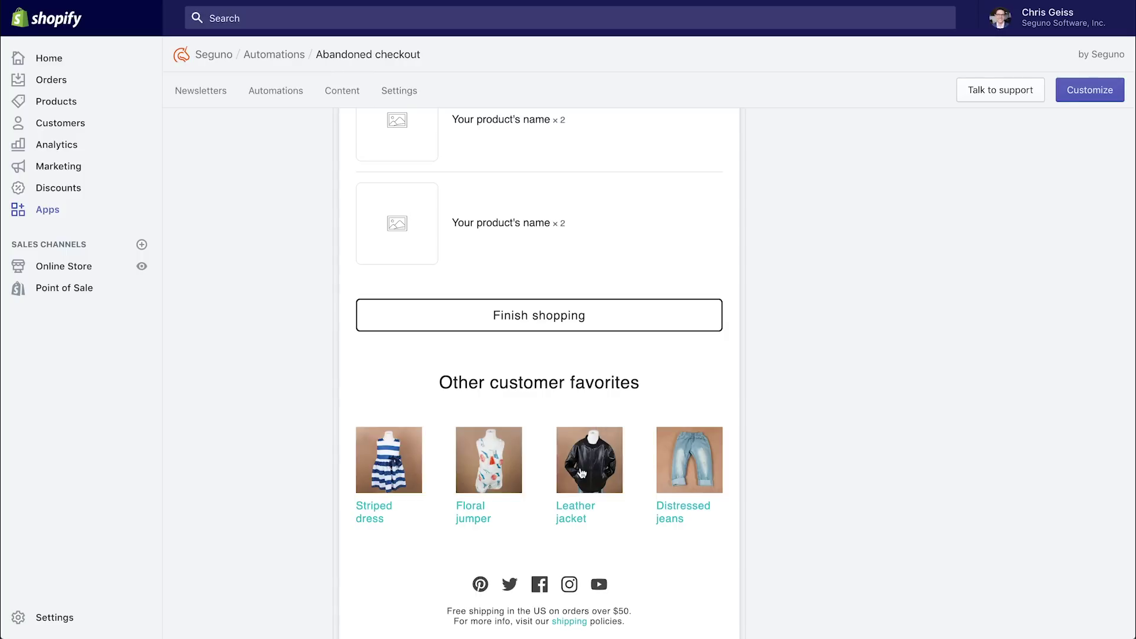
scroll(608, 519, "up", 3)
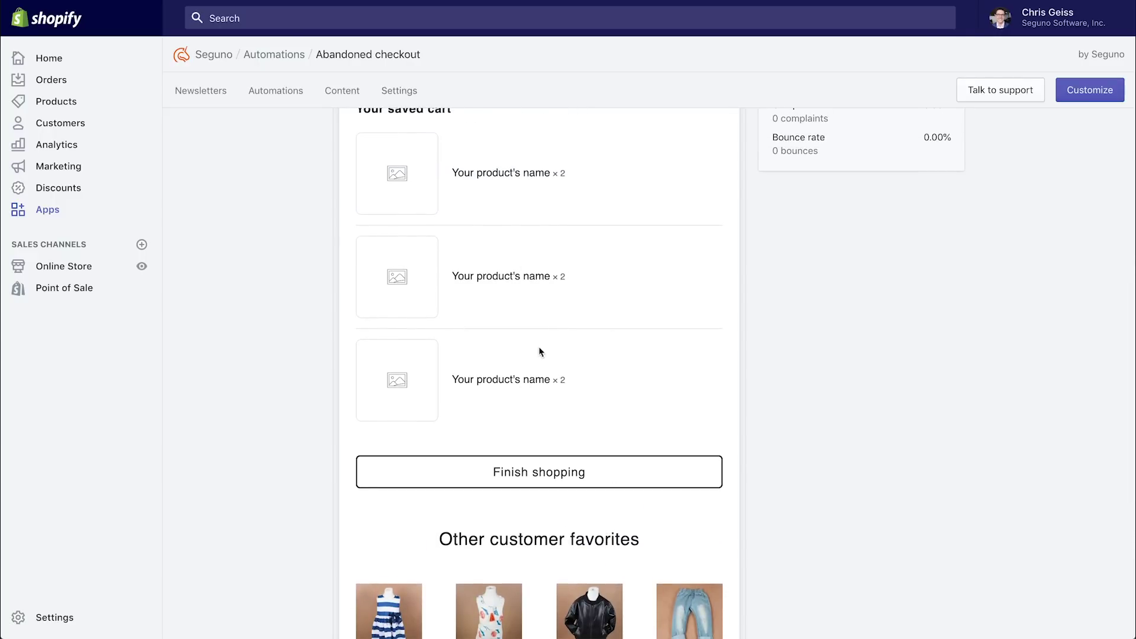
scroll(561, 407, "down", 1)
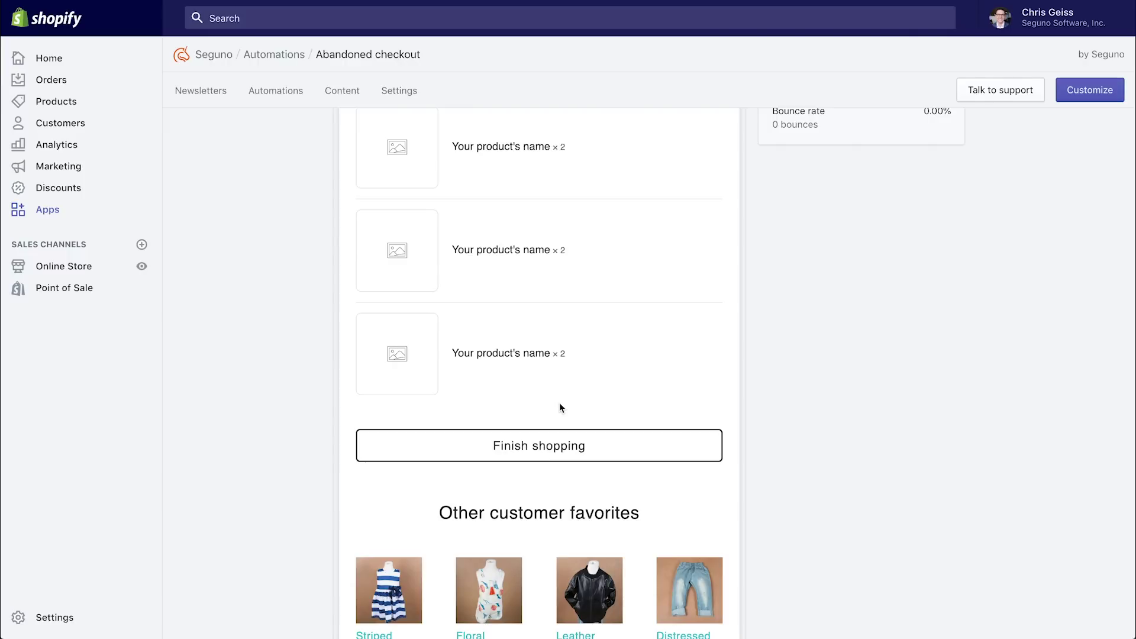
scroll(610, 569, "down", 3)
scroll(610, 568, "down", 1)
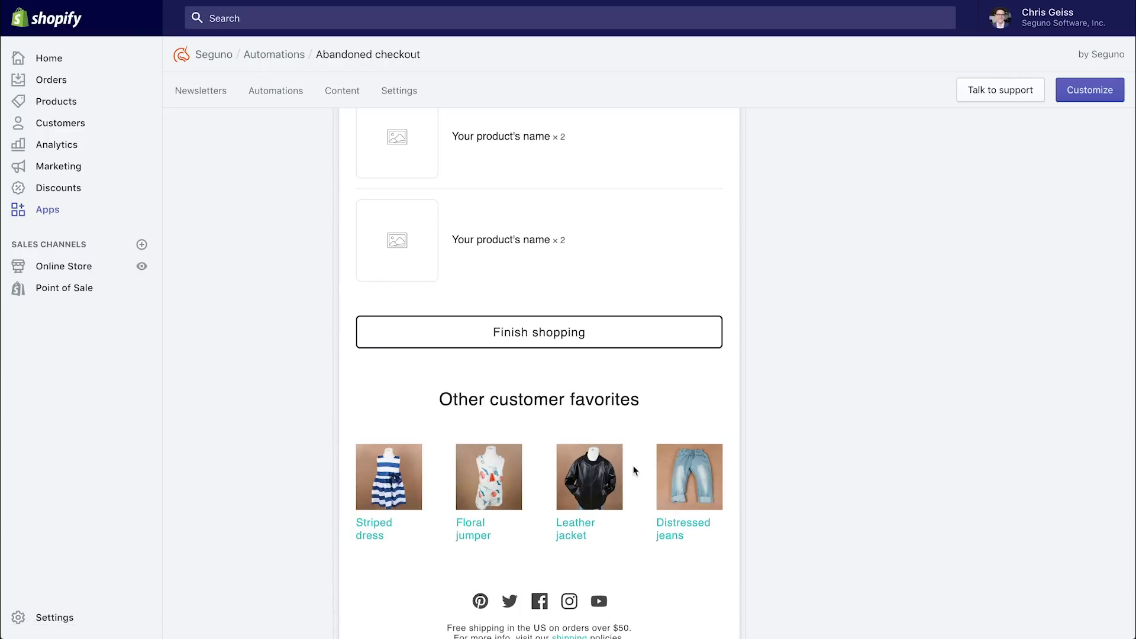
scroll(634, 470, "up", 8)
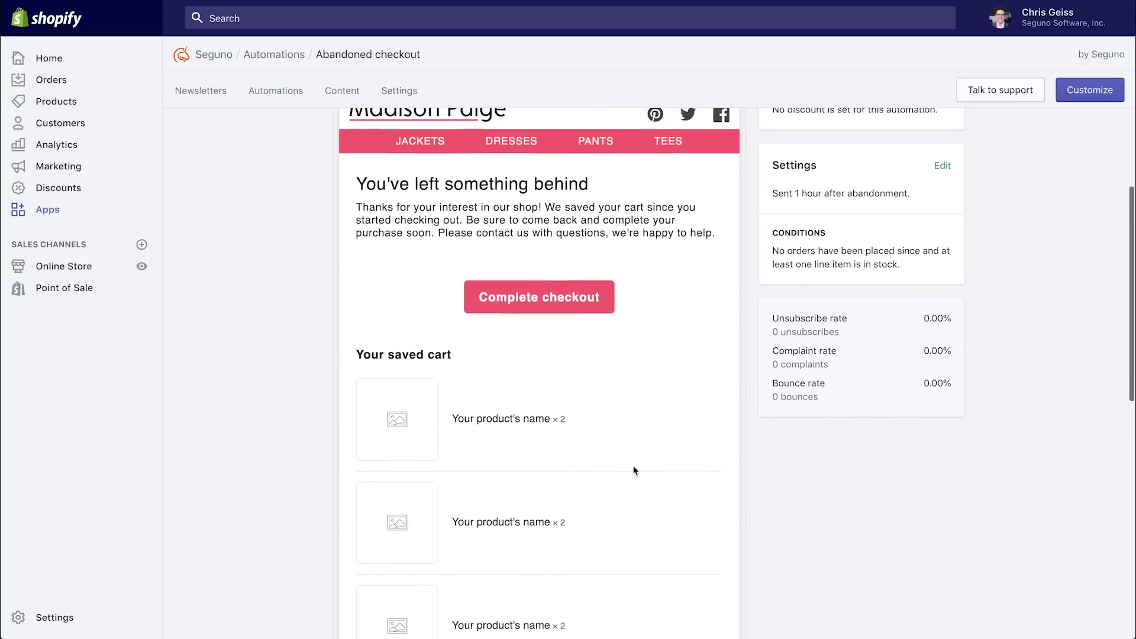
scroll(637, 468, "up", 3)
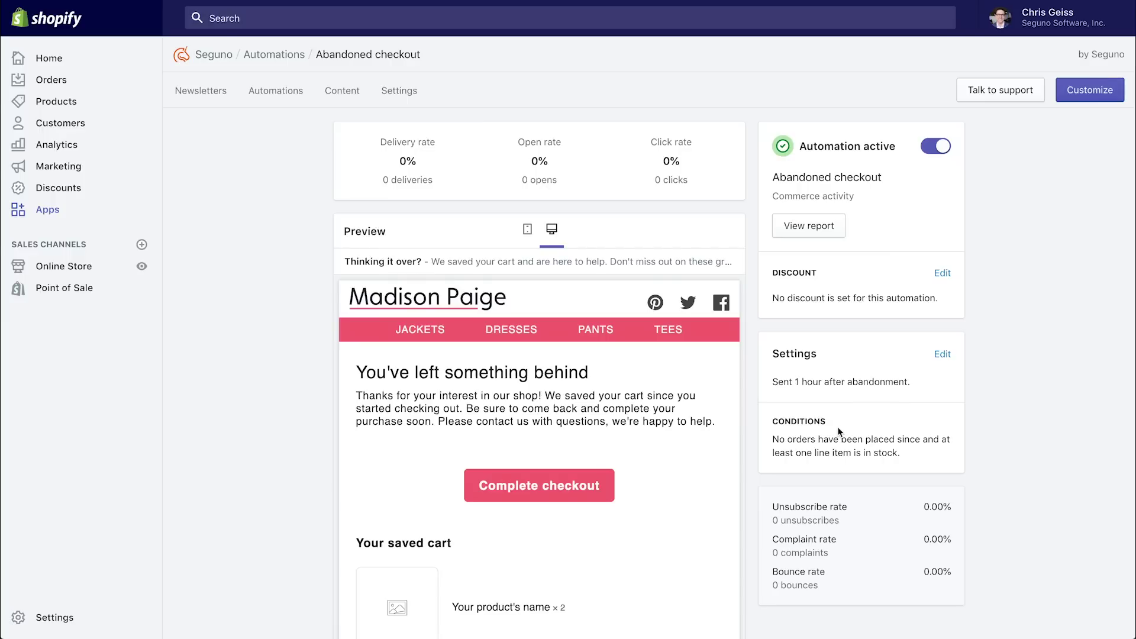
scroll(654, 525, "down", 1)
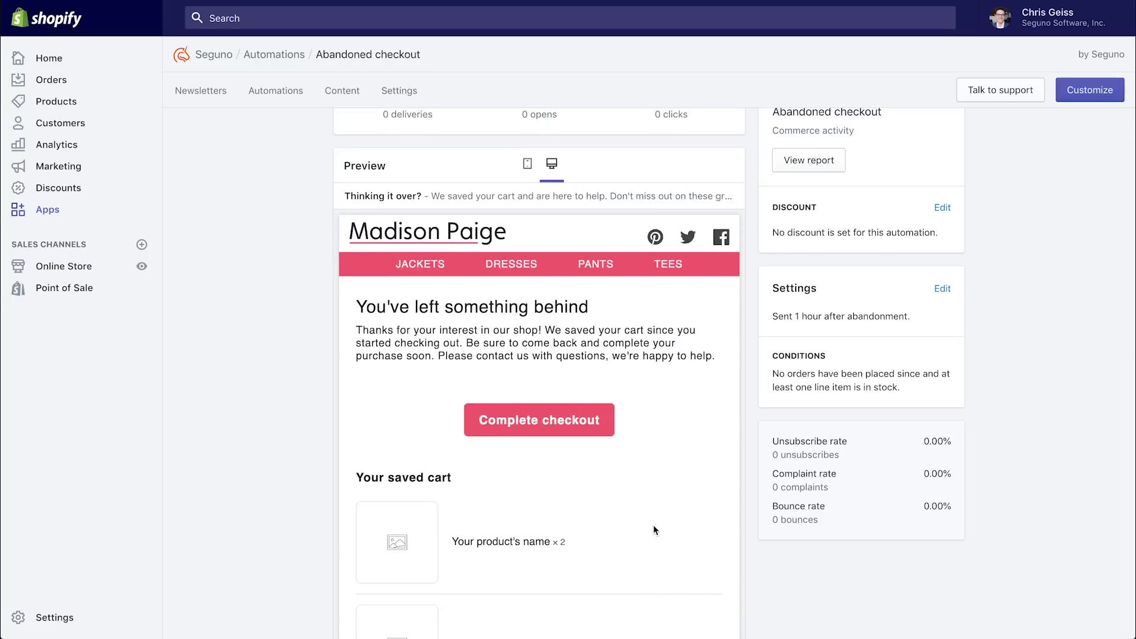
scroll(653, 524, "up", 1)
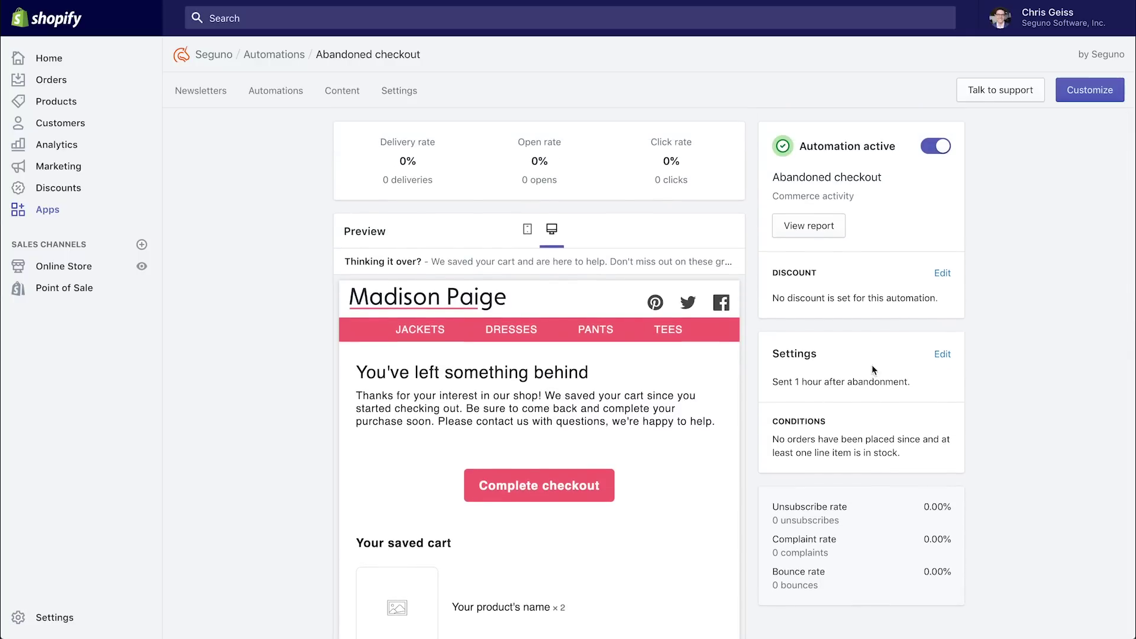
- Save the sending settings with a 1-hour delay and discount eligibility for new purchasers
left_click(942, 355)
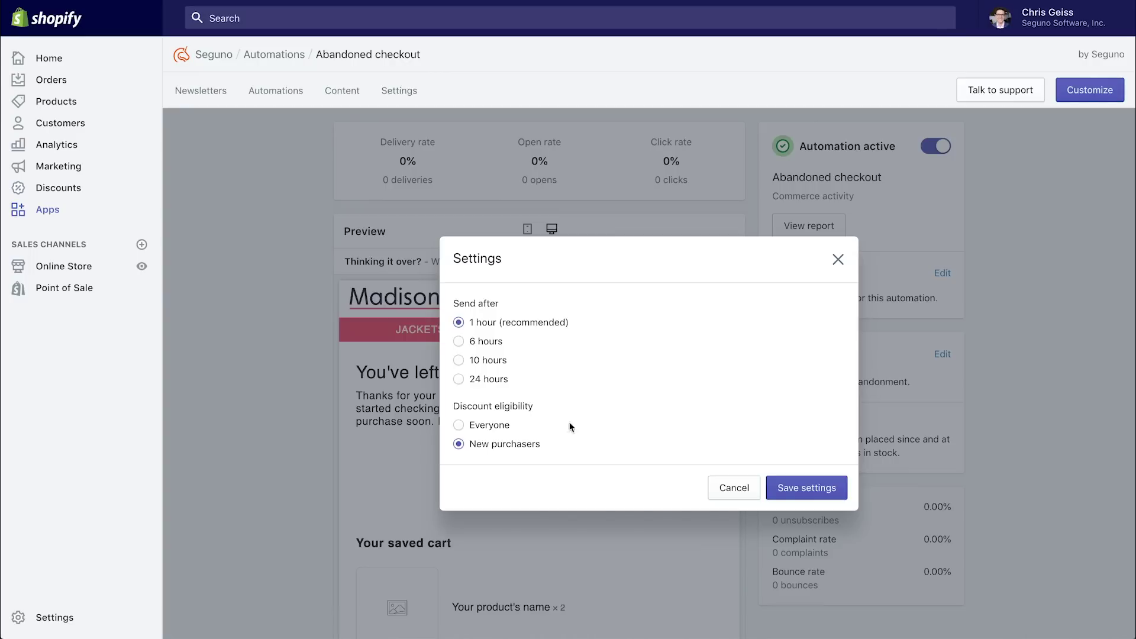
left_click(789, 494)
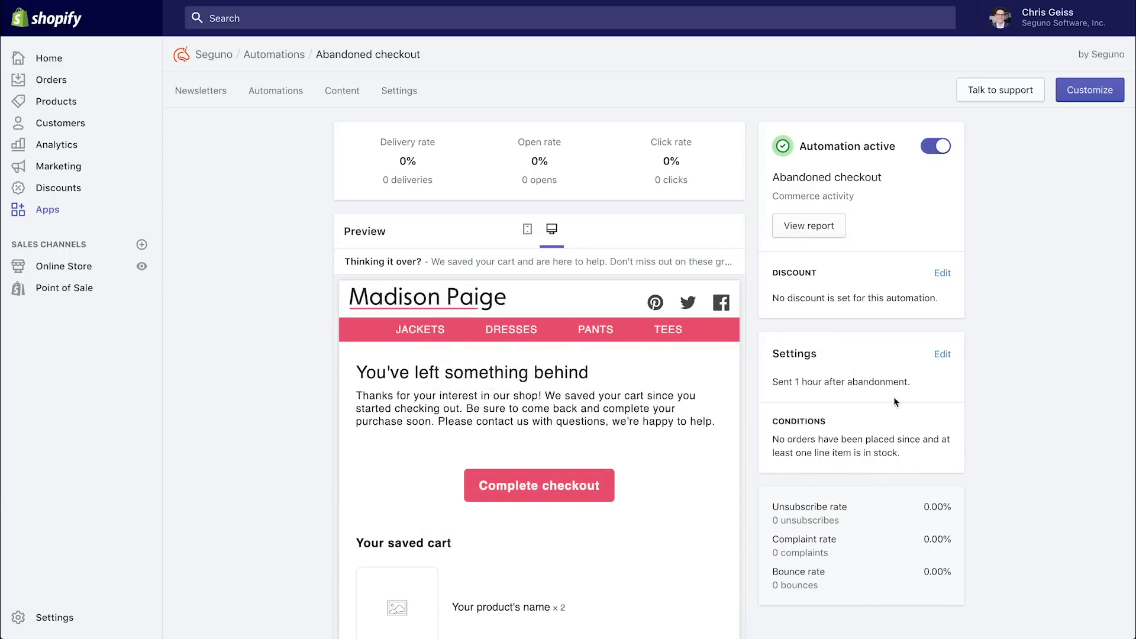
- Add a 20% discount with unique per-recipient codes based on ABANDONED and save it
left_click(941, 274)
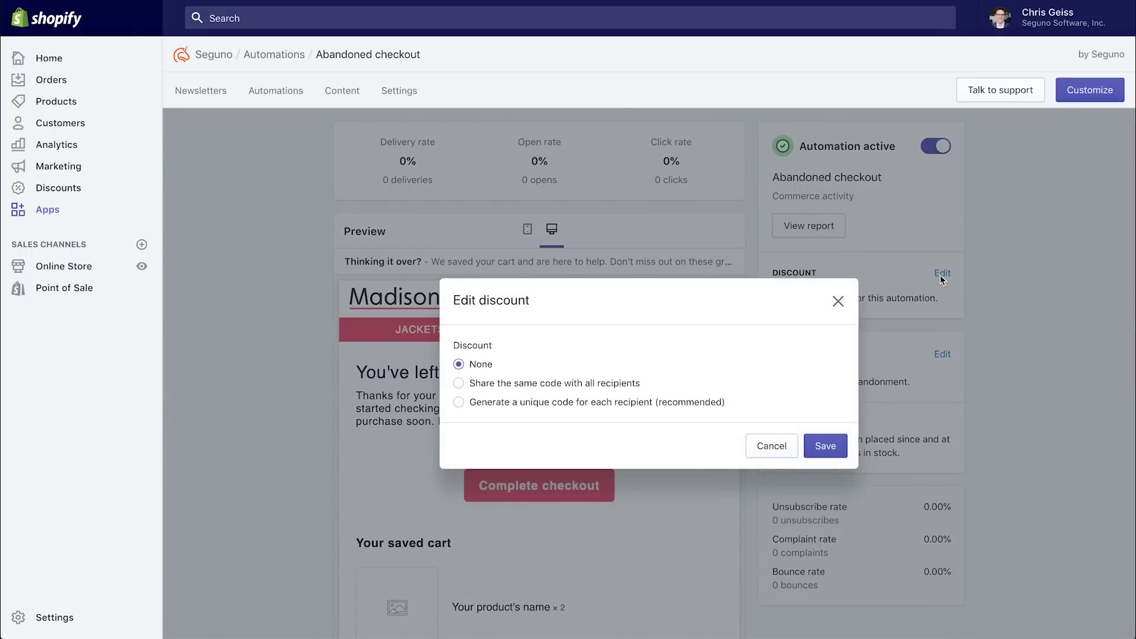
left_click(591, 406)
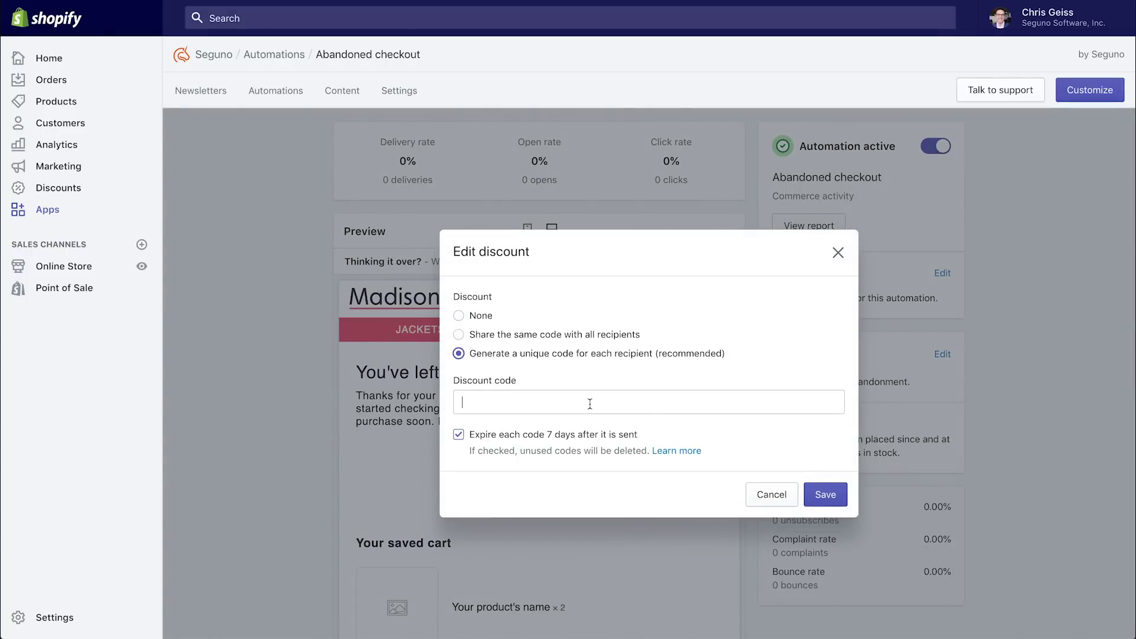
type("ABANDON")
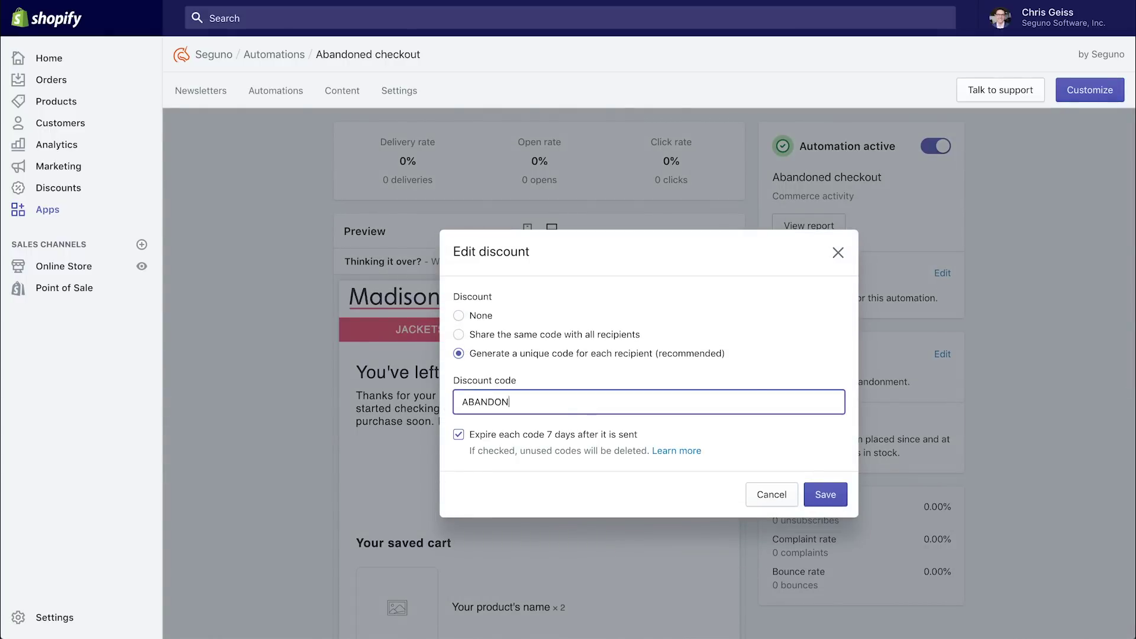
type("ED")
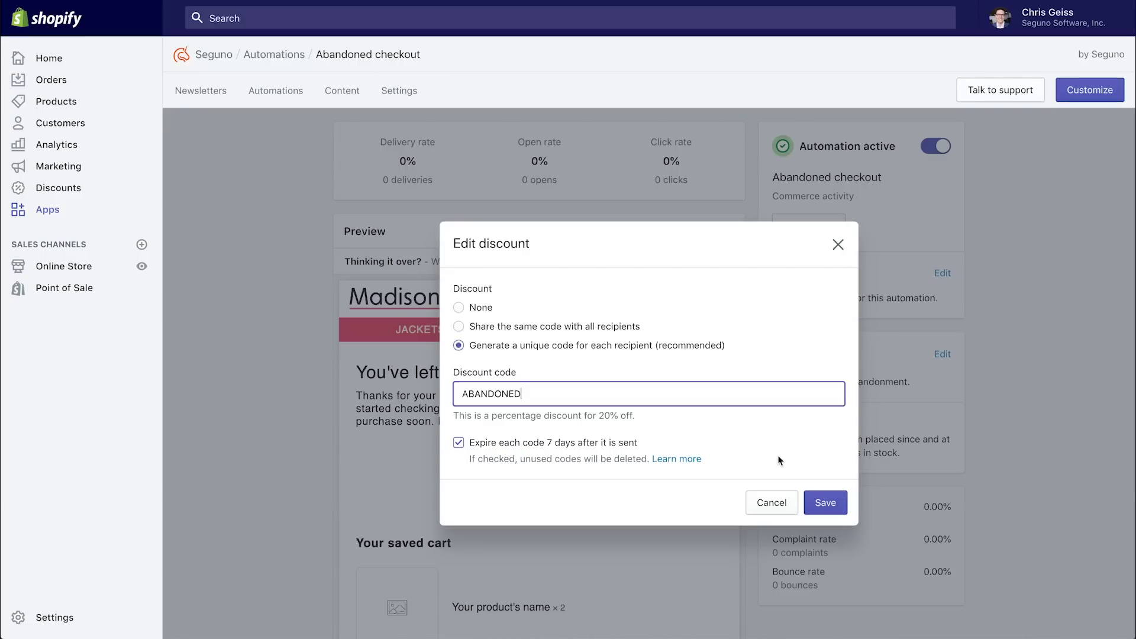
left_click(822, 500)
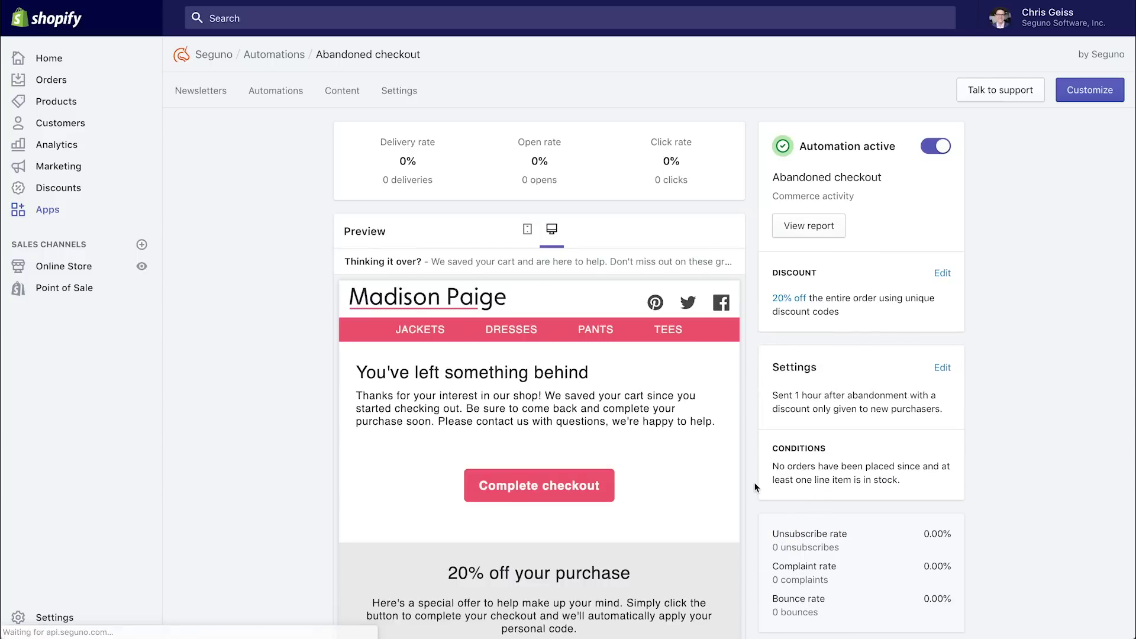
scroll(733, 485, "down", 3)
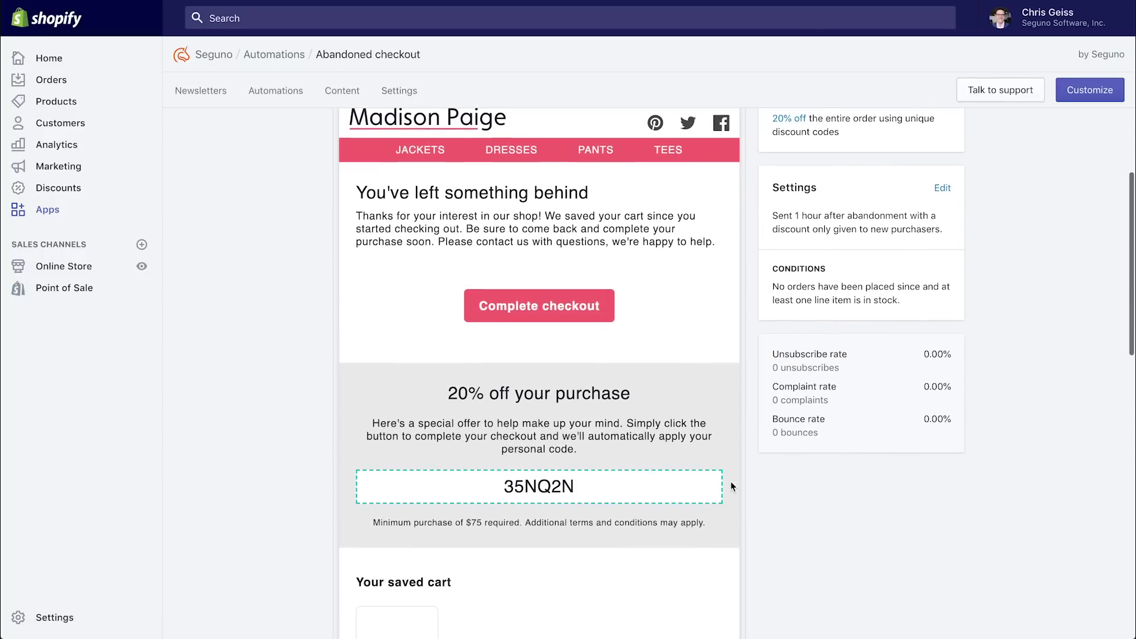
scroll(732, 486, "down", 1)
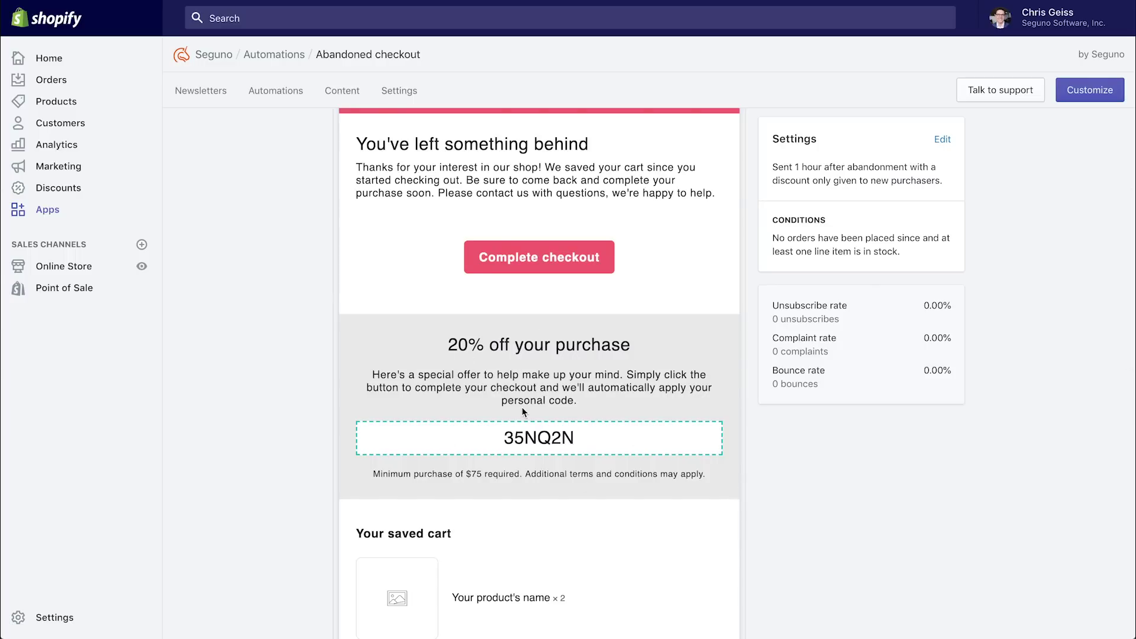
scroll(522, 407, "down", 1)
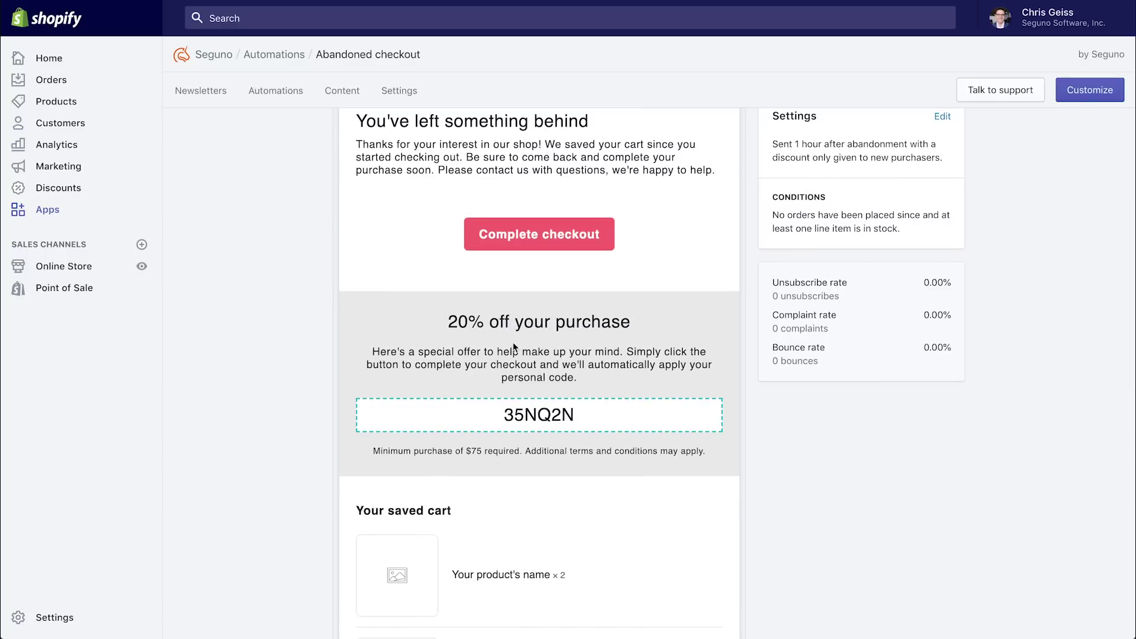
scroll(552, 435, "down", 3)
scroll(553, 435, "up", 5)
scroll(553, 435, "up", 8)
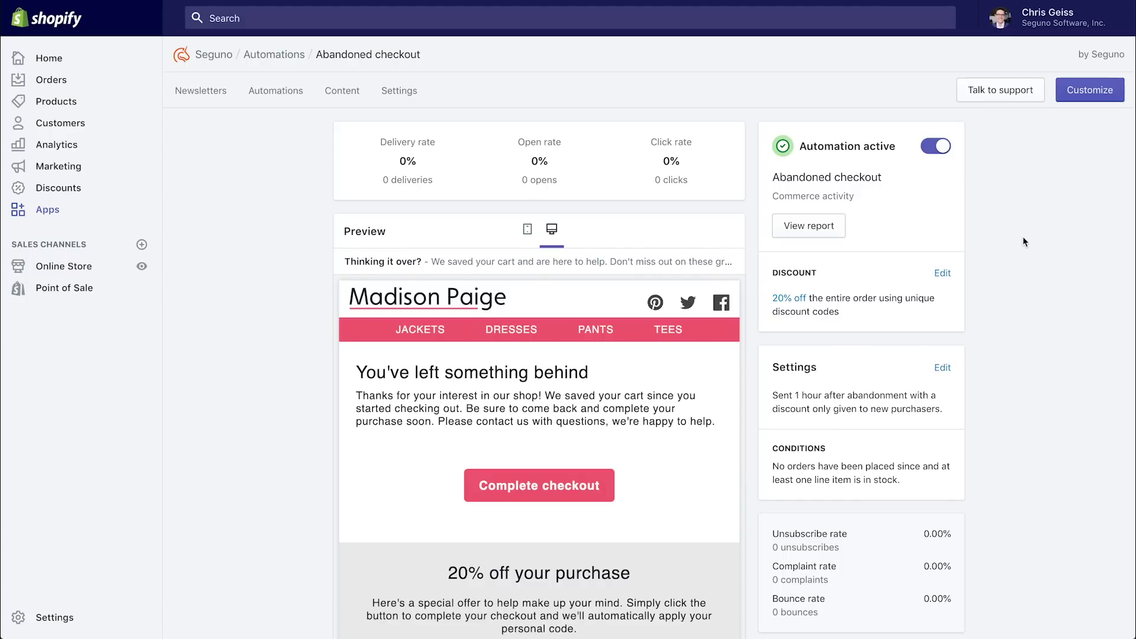
- Open the Featured collection template from Content and scroll its 'Curating the best for you' preview
left_click(347, 99)
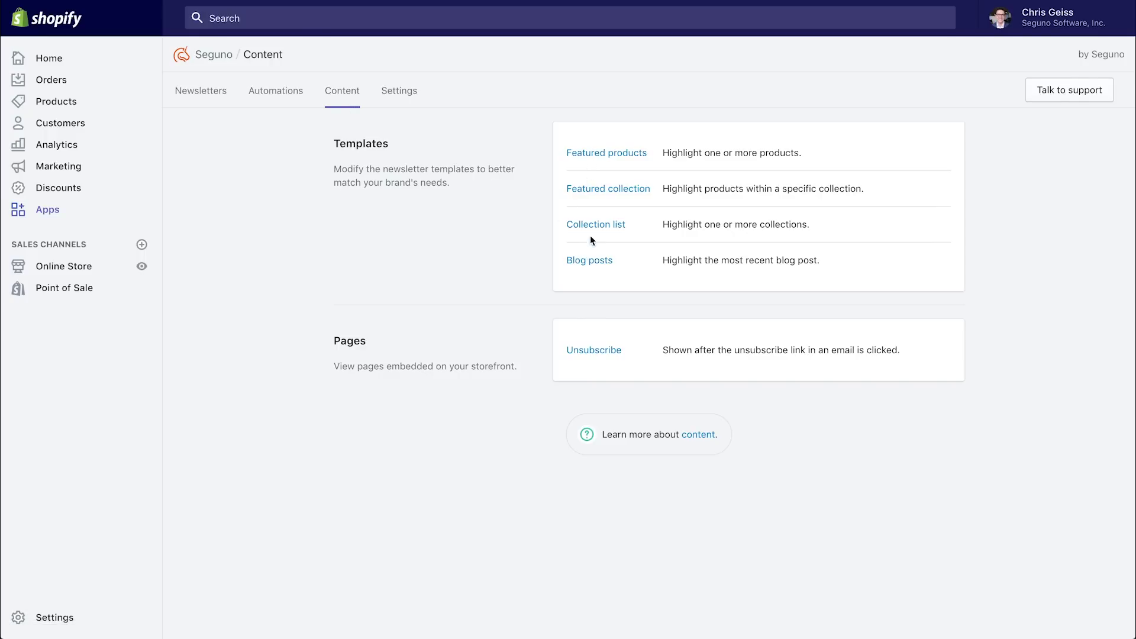
left_click(612, 189)
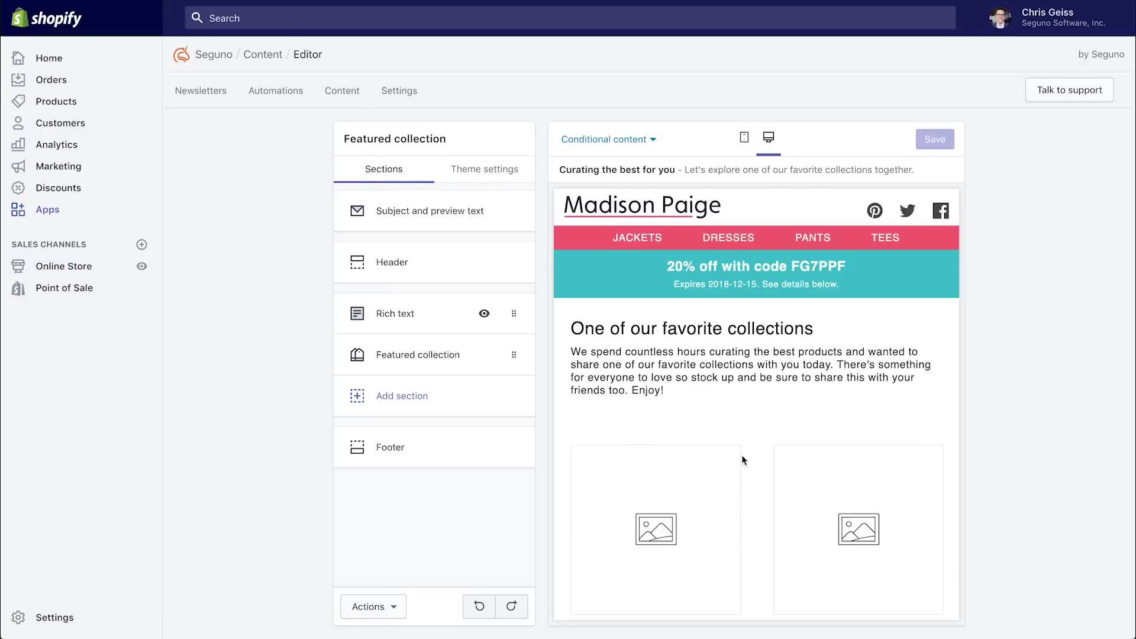
scroll(743, 459, "down", 6)
scroll(741, 454, "down", 2)
scroll(755, 335, "up", 1)
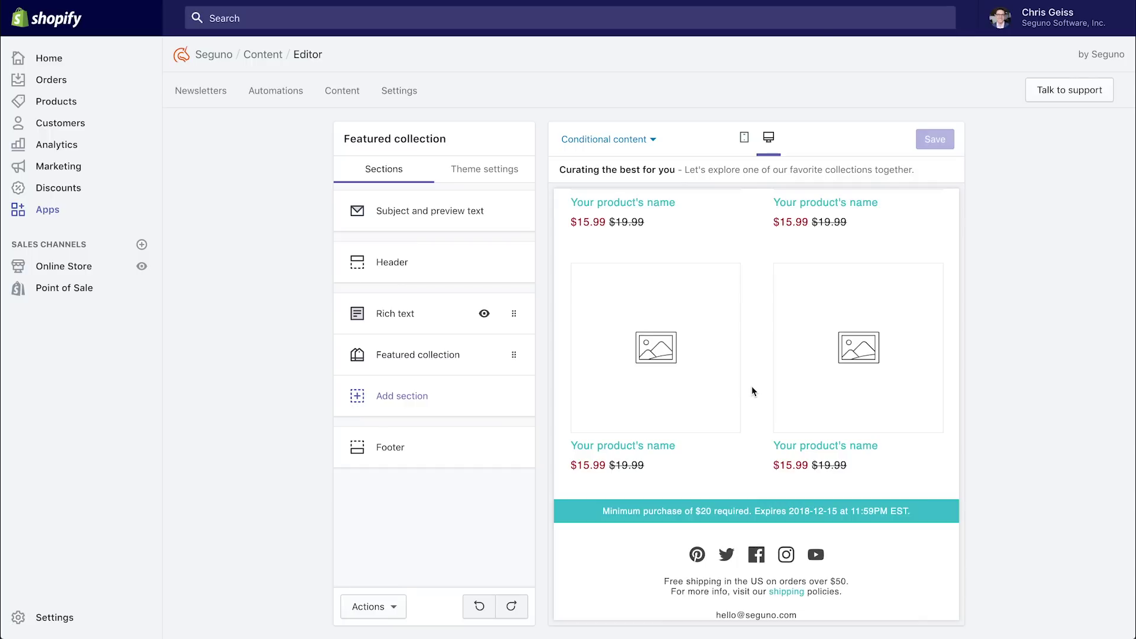
- Add a Featured collection section to the template
left_click(459, 394)
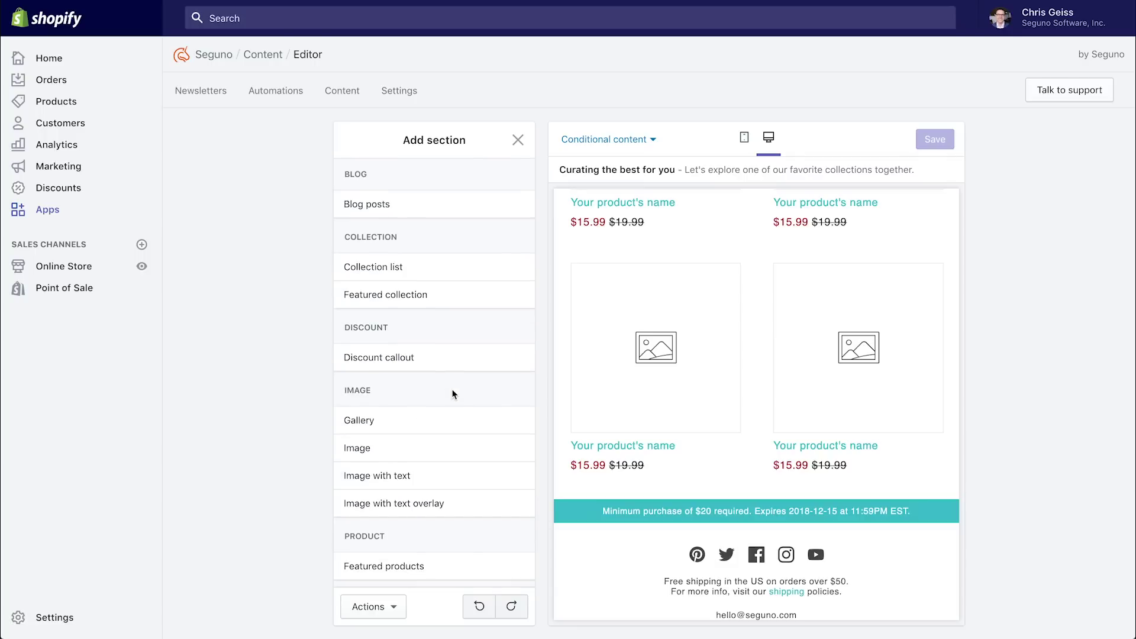
scroll(453, 393, "down", 1)
scroll(453, 394, "down", 5)
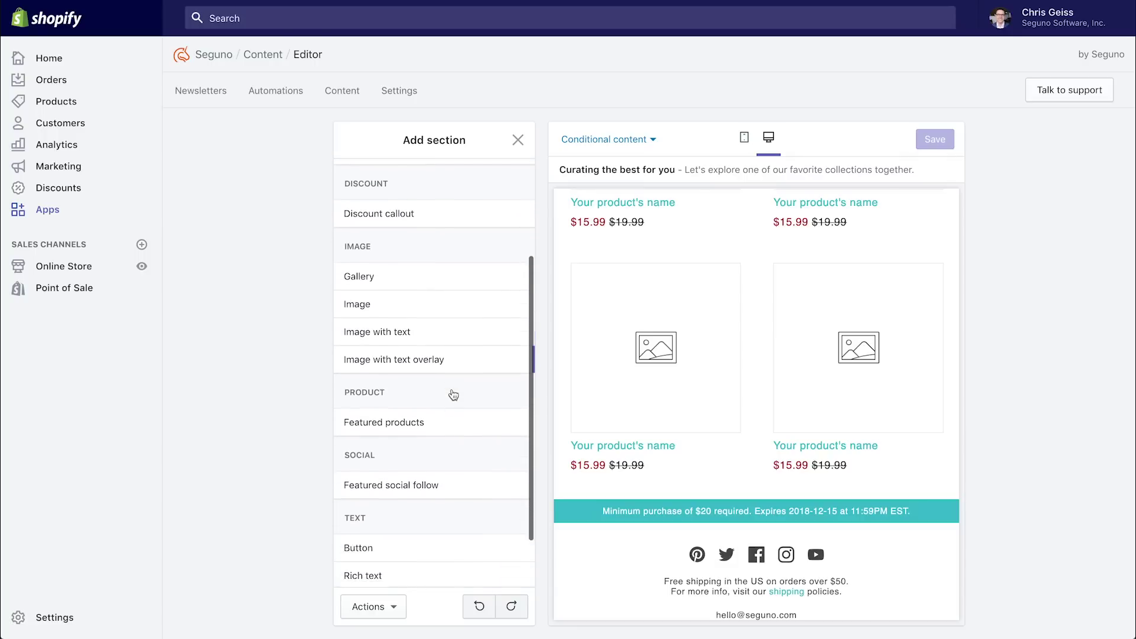
scroll(453, 394, "up", 5)
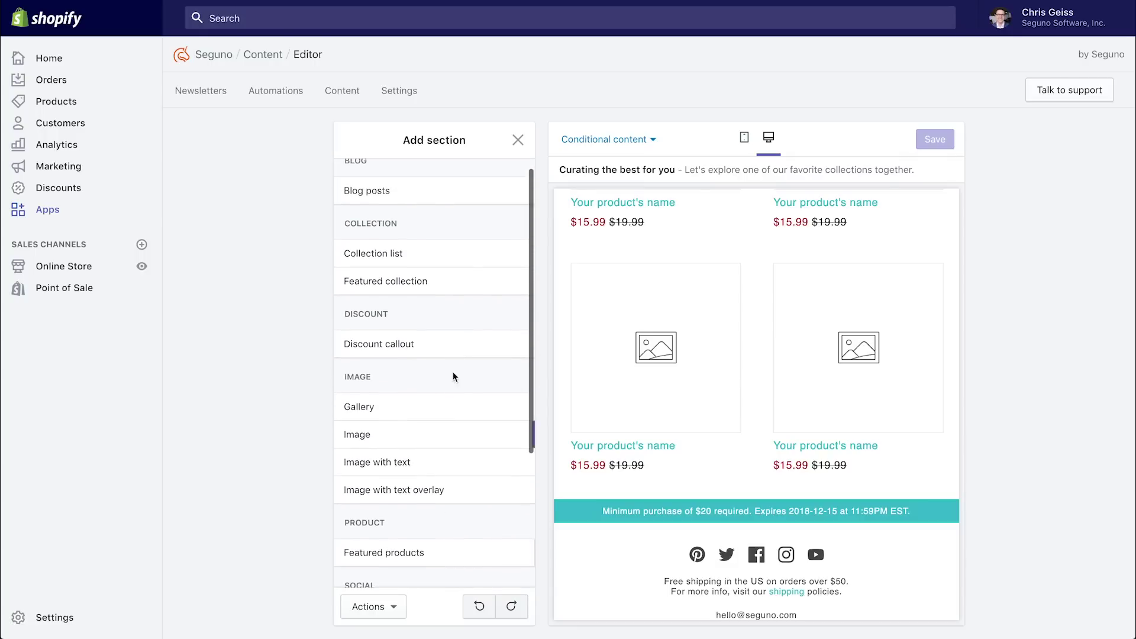
mouse_move(452, 290)
left_click(508, 281)
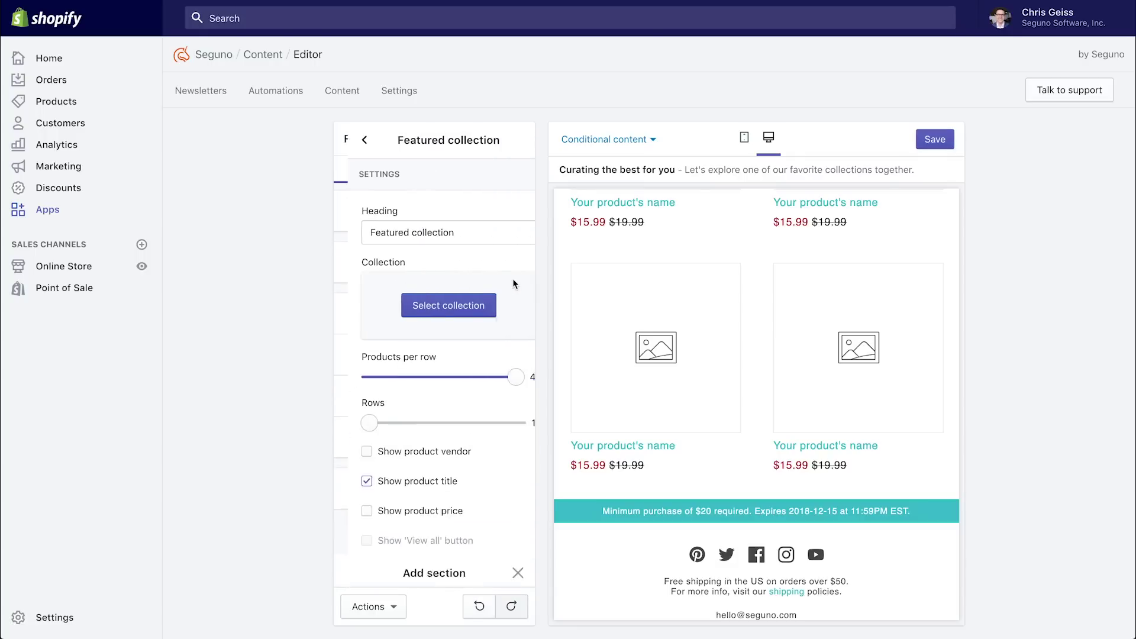
- Title the section 'Trending products' showing the Seguno - Recommended Products collection
triple_click(455, 237)
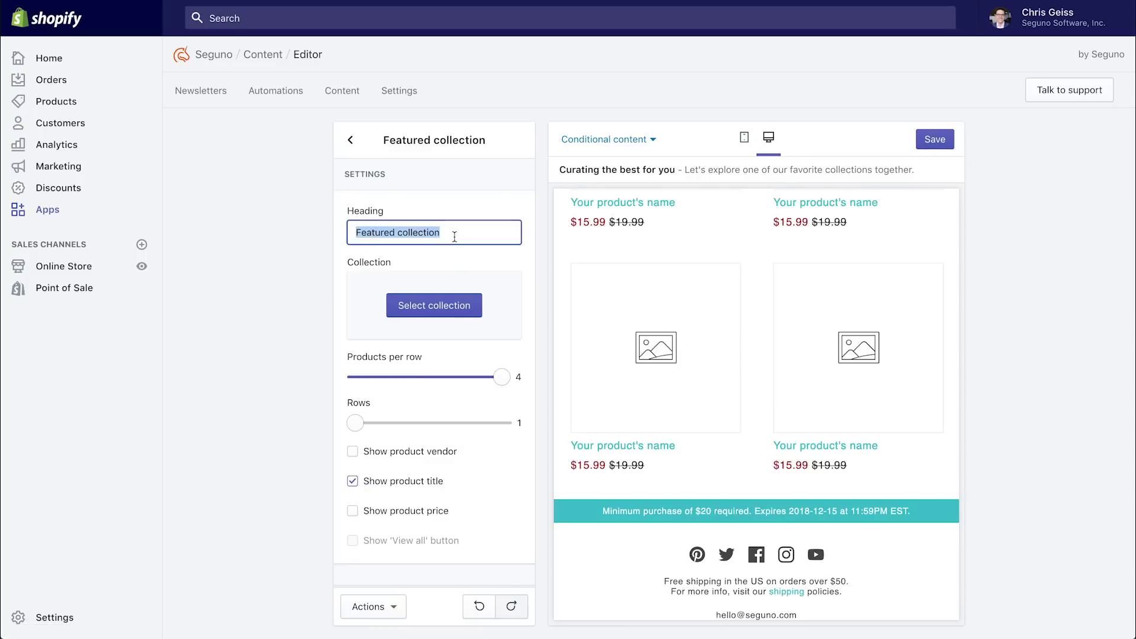
type("Trending ")
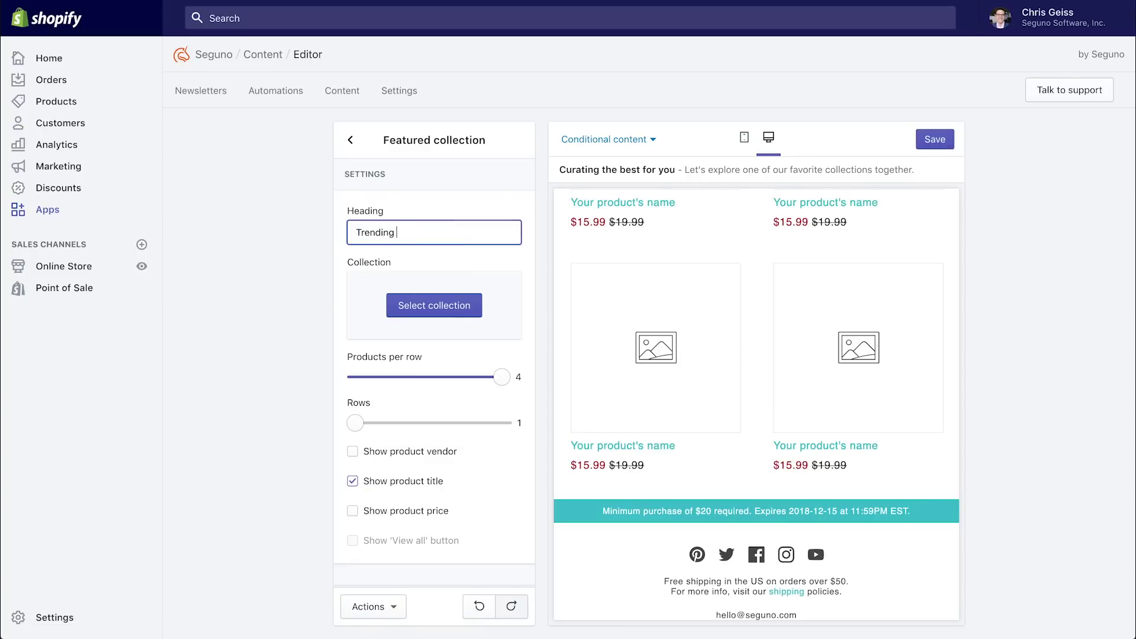
type("products")
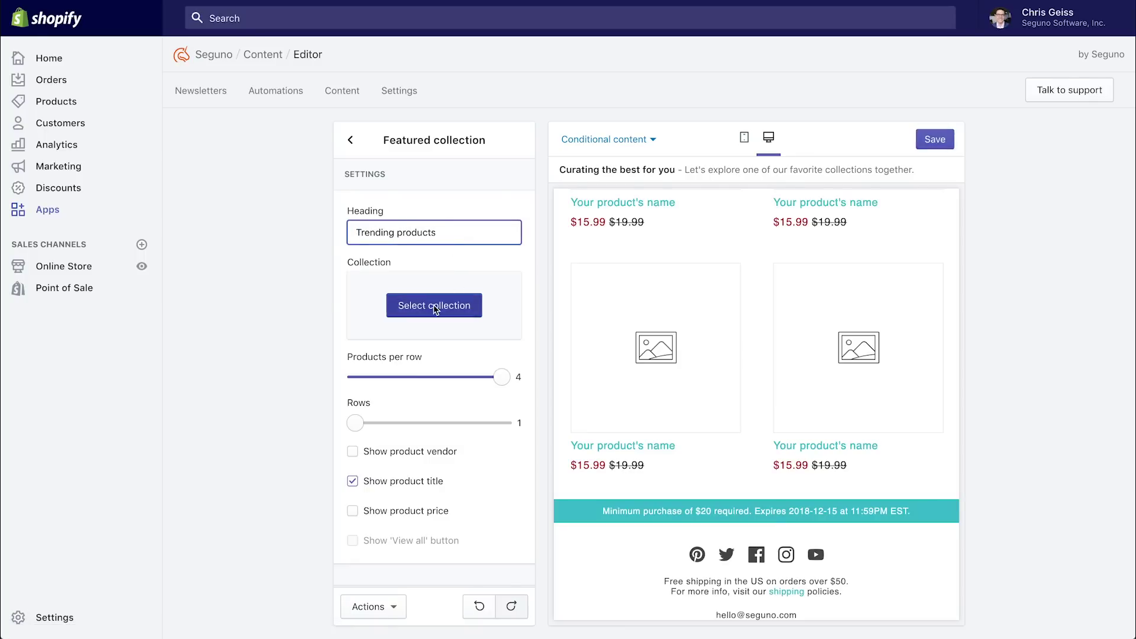
left_click(435, 305)
left_click(530, 333)
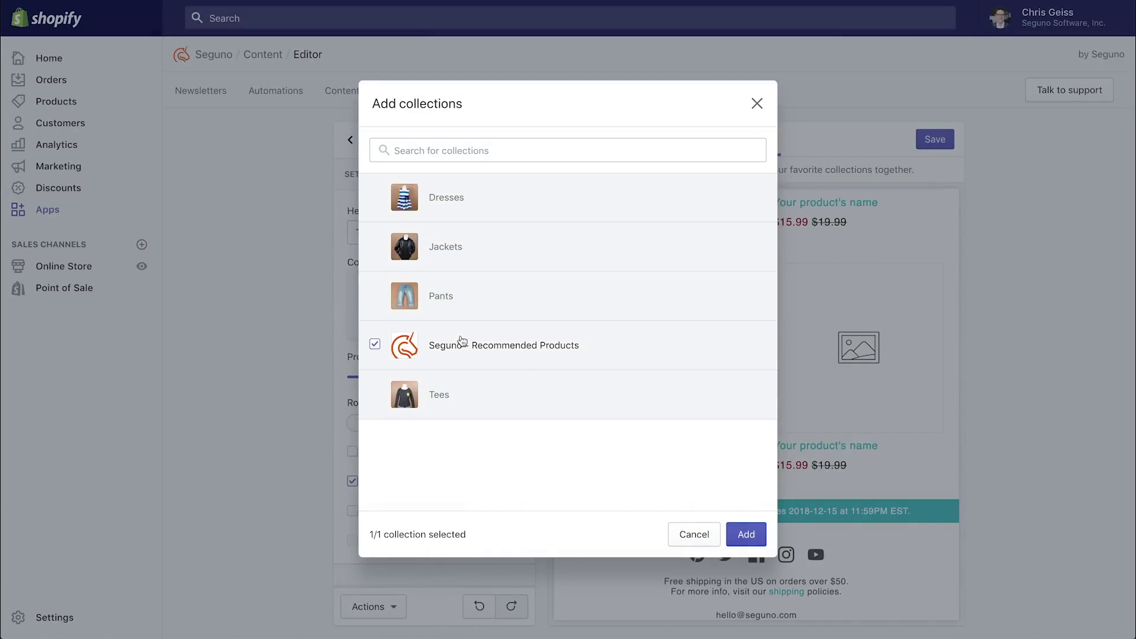
left_click(743, 540)
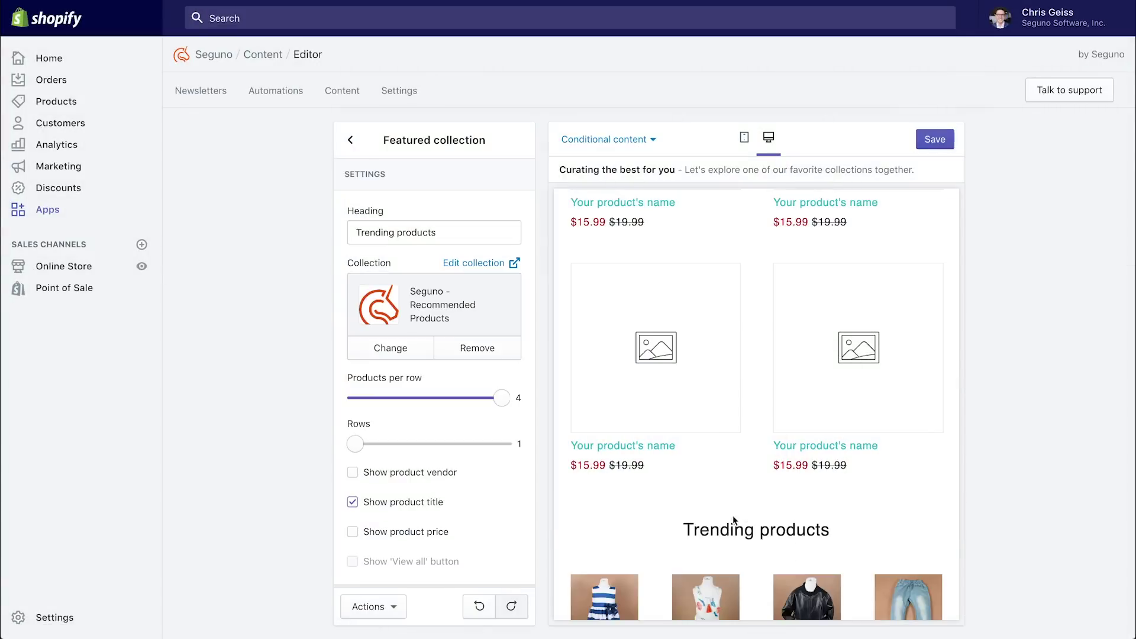
scroll(751, 509, "down", 3)
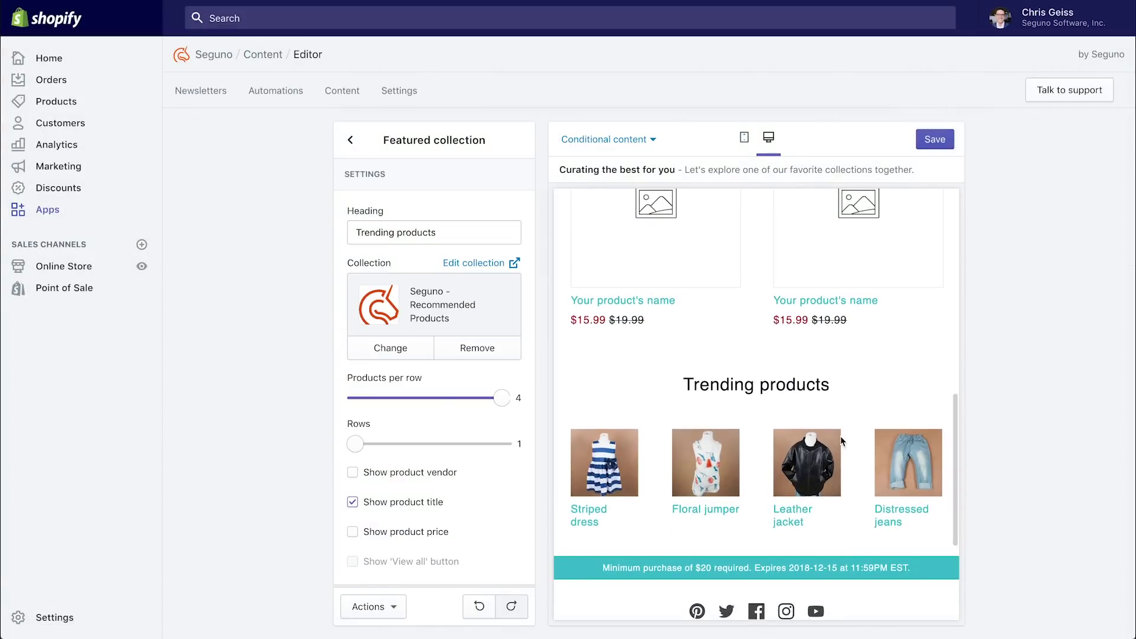
left_click(350, 142)
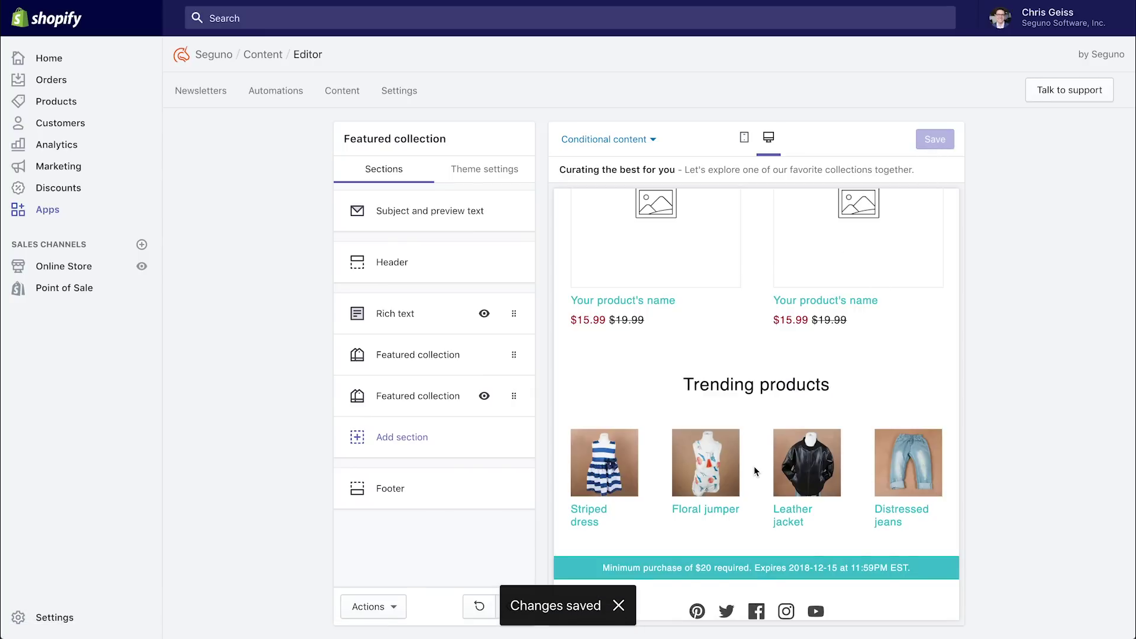
scroll(754, 466, "up", 10)
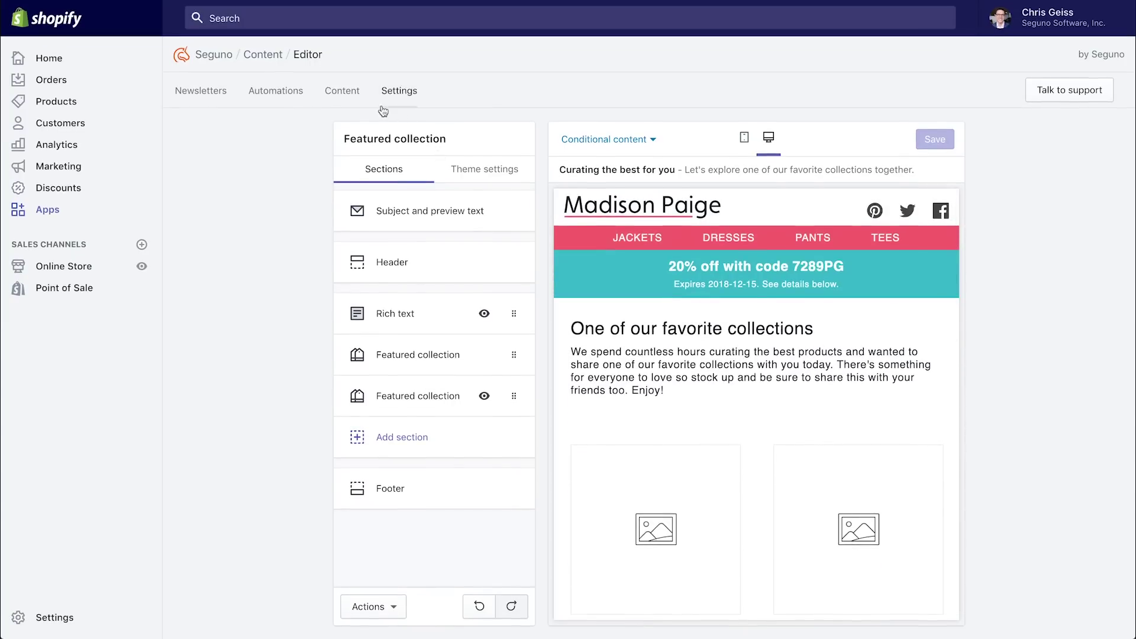
- Leave the template editor for the Content templates list
left_click(345, 94)
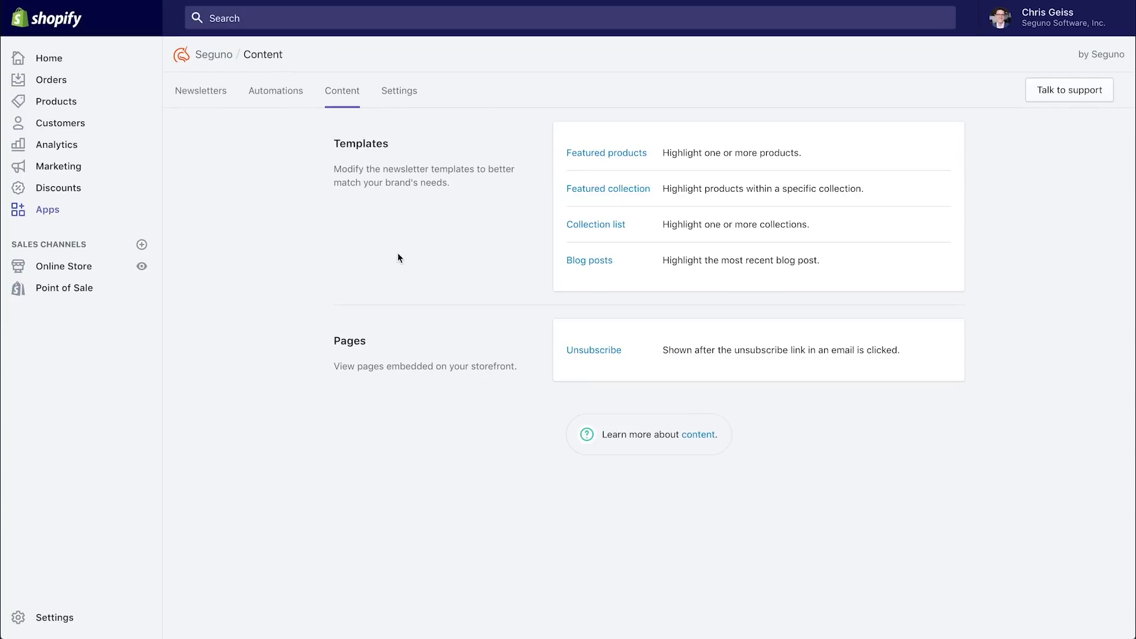